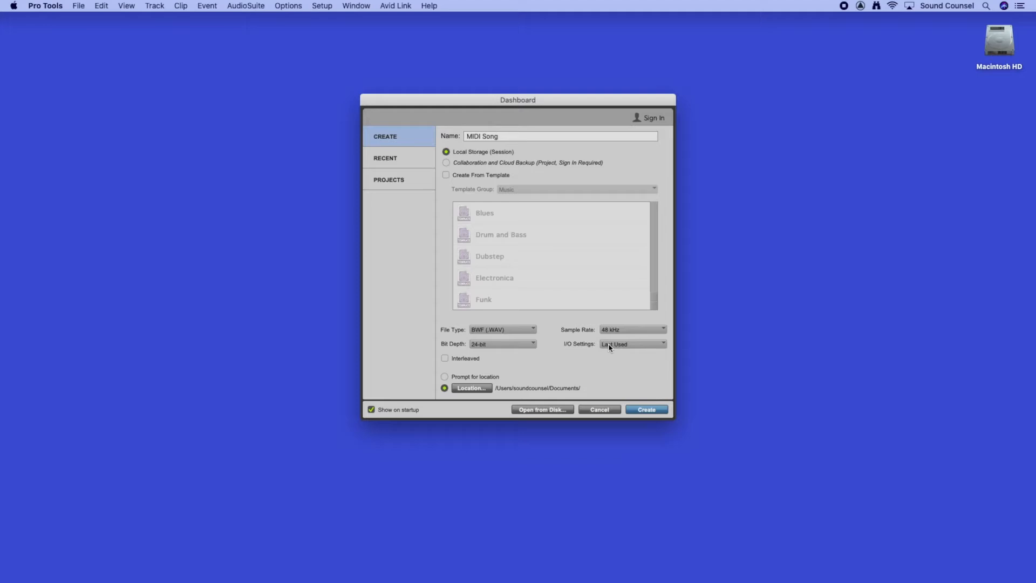
# Step: Create the local MIDI Song session as 24-bit BWF (.WAV) at 48 kHz and move the floating Transport window up
pyautogui.click(647, 410)
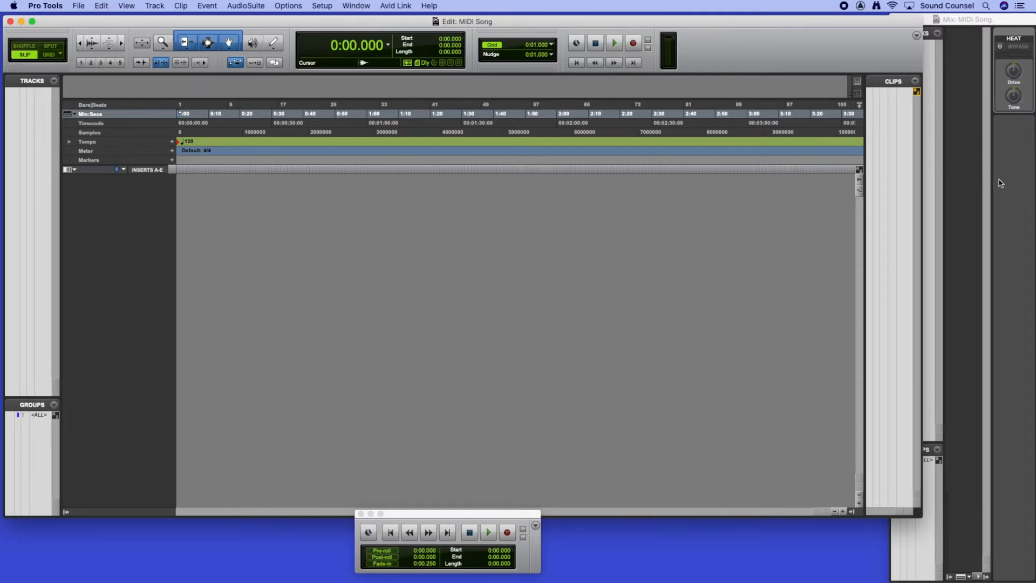
pyautogui.moveTo(439, 522); pyautogui.dragTo(430, 452)
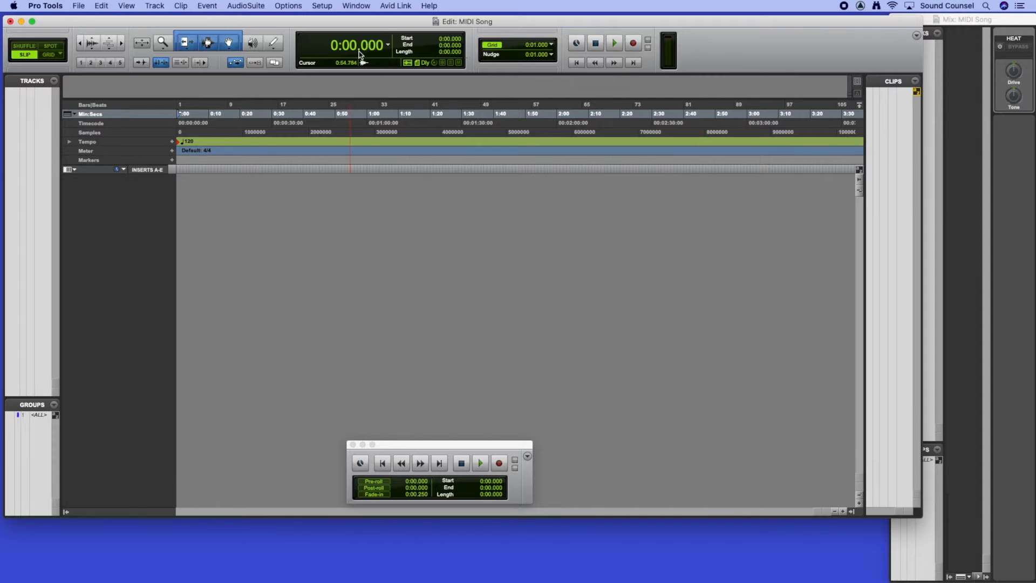
# Step: Set the main counter to Bars|Beats and show the MIDI Controls in the Edit window
pyautogui.click(388, 46)
pyautogui.click(399, 35)
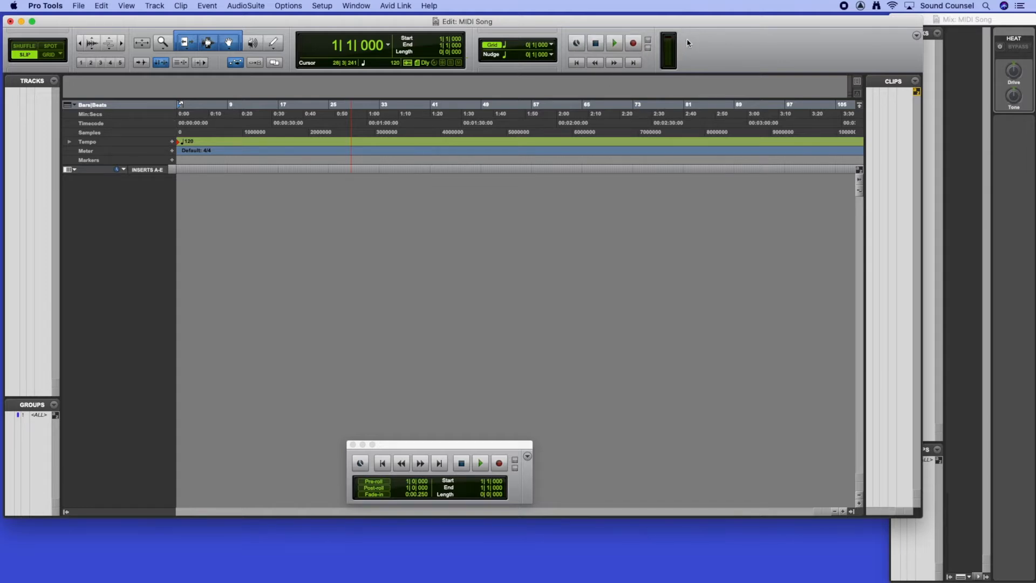
pyautogui.click(917, 35)
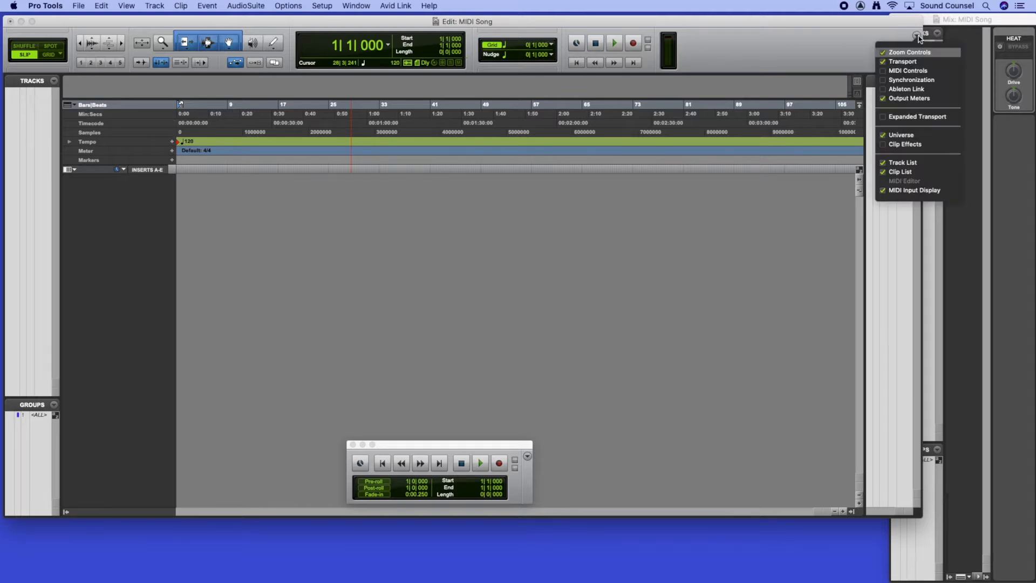
pyautogui.click(905, 71)
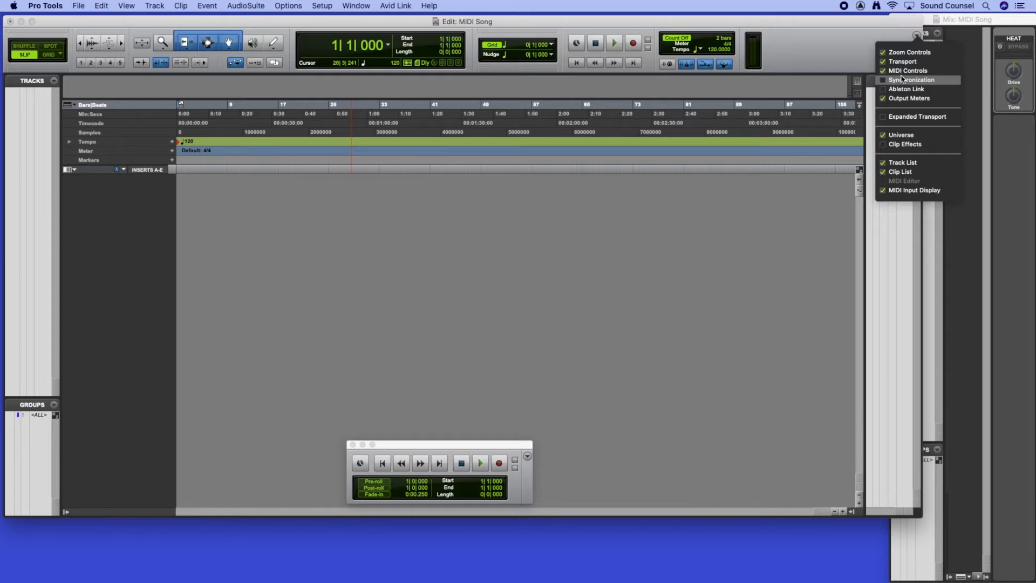
pyautogui.click(805, 46)
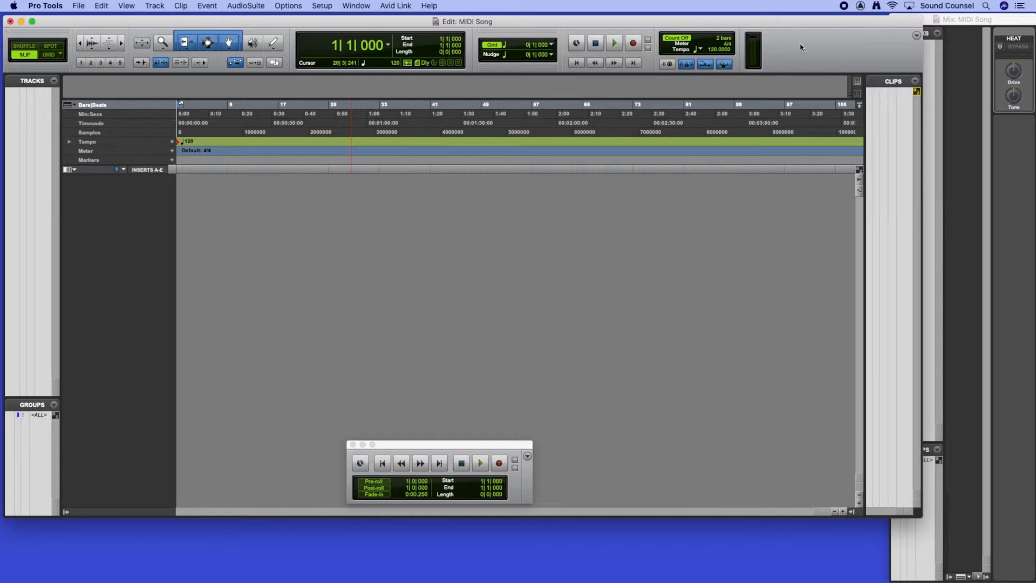
# Step: Switch Count Off and MIDI Merge off and back on in the Edit window's MIDI controls
pyautogui.click(676, 40)
pyautogui.click(677, 40)
pyautogui.click(678, 41)
pyautogui.click(677, 41)
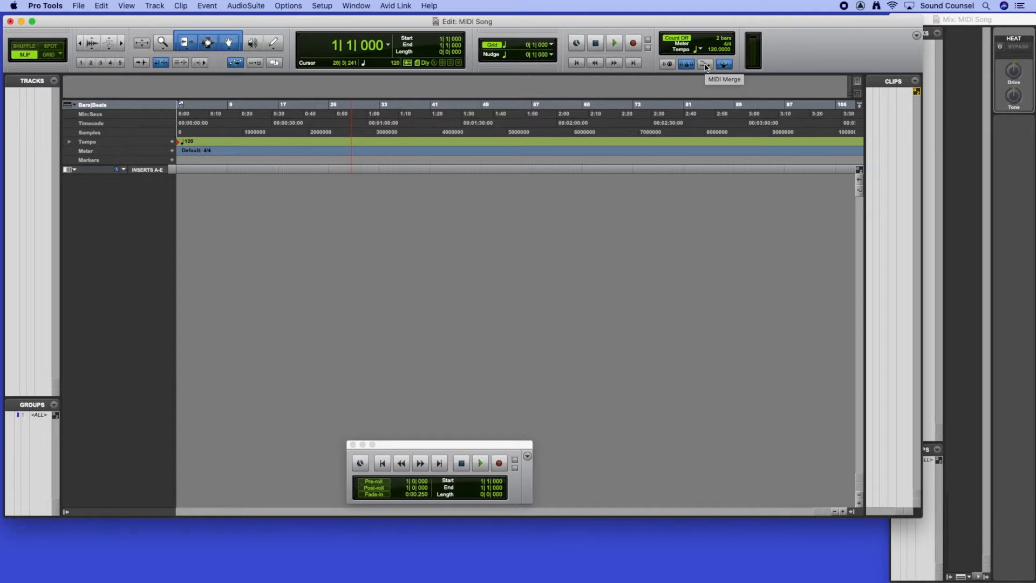
pyautogui.click(705, 64)
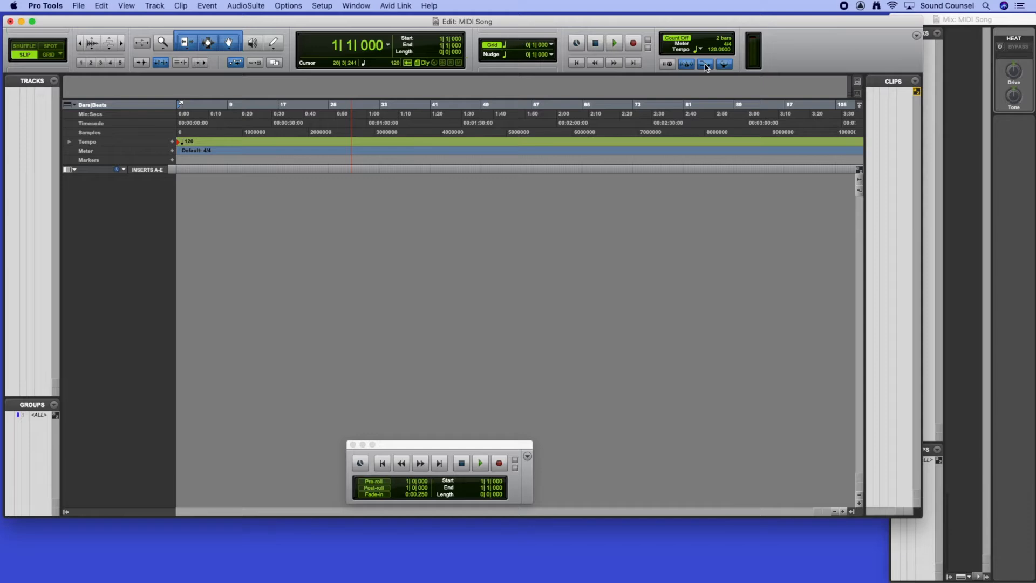
# Step: Show the MIDI Controls in the floating Transport window and reposition it below the Edit window's track area
pyautogui.moveTo(418, 442); pyautogui.dragTo(444, 279)
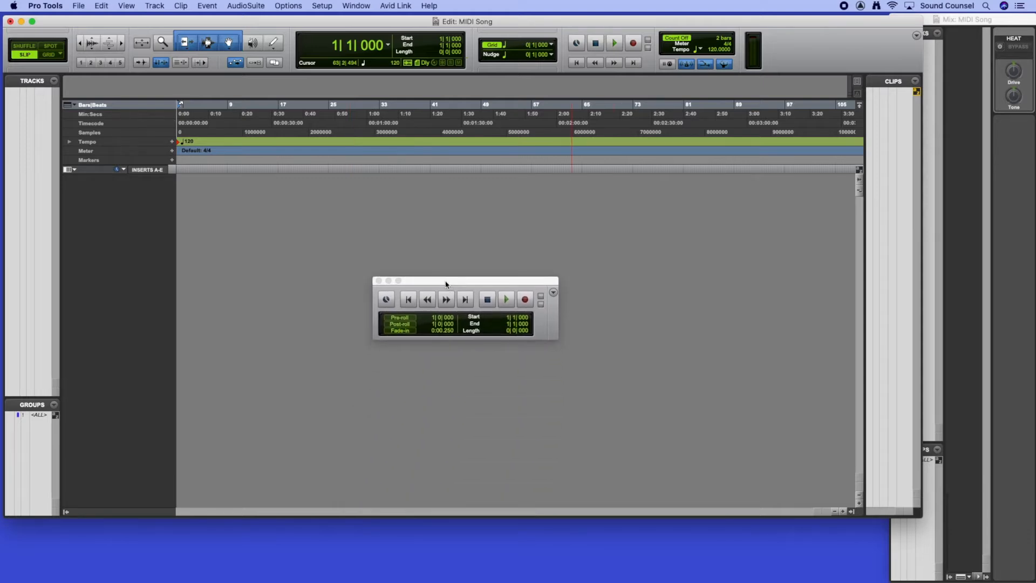
pyautogui.click(553, 294)
pyautogui.click(543, 319)
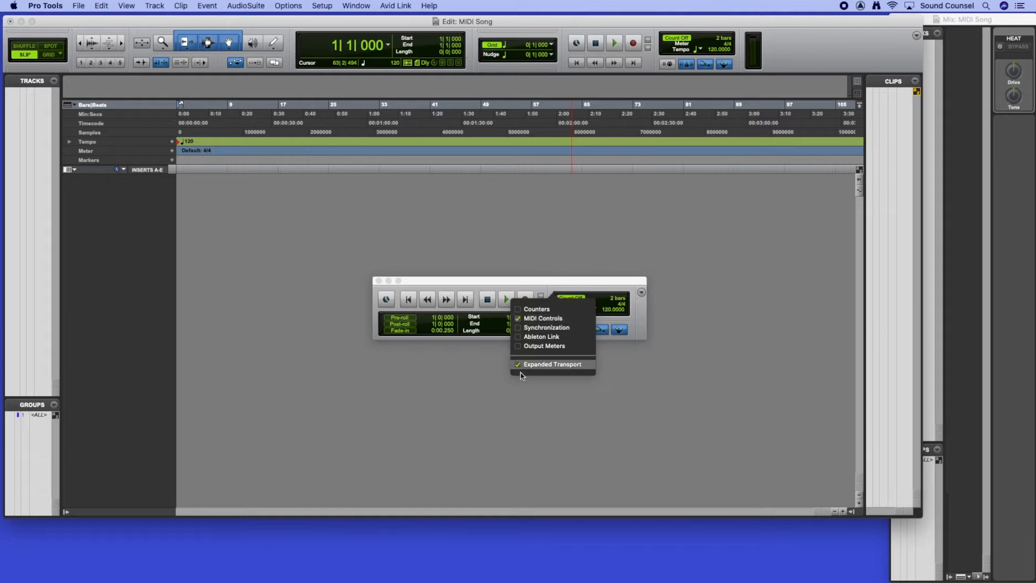
pyautogui.click(581, 277)
pyautogui.moveTo(581, 277); pyautogui.dragTo(565, 348)
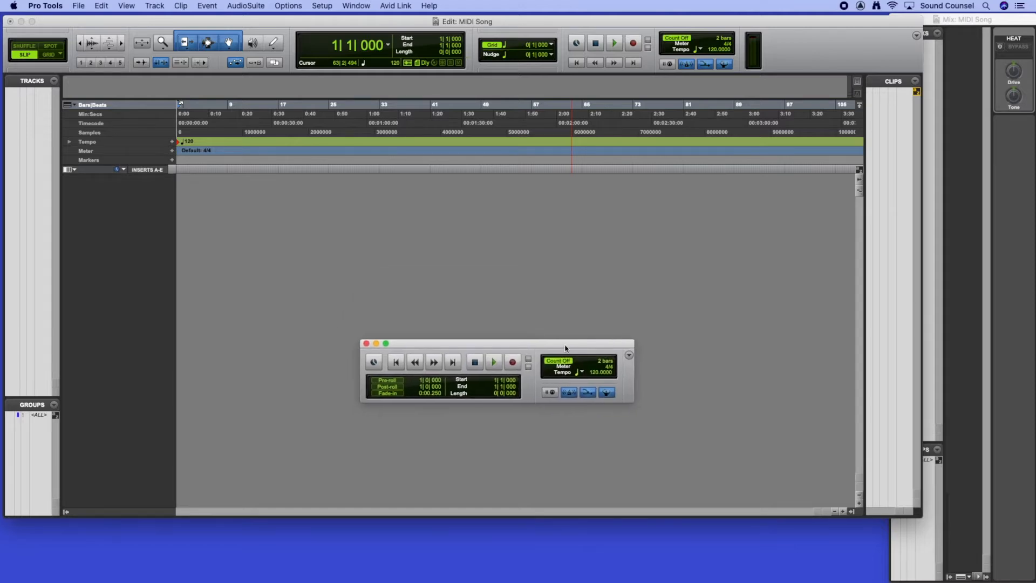
pyautogui.click(589, 393)
pyautogui.click(588, 393)
pyautogui.moveTo(533, 346); pyautogui.dragTo(529, 516)
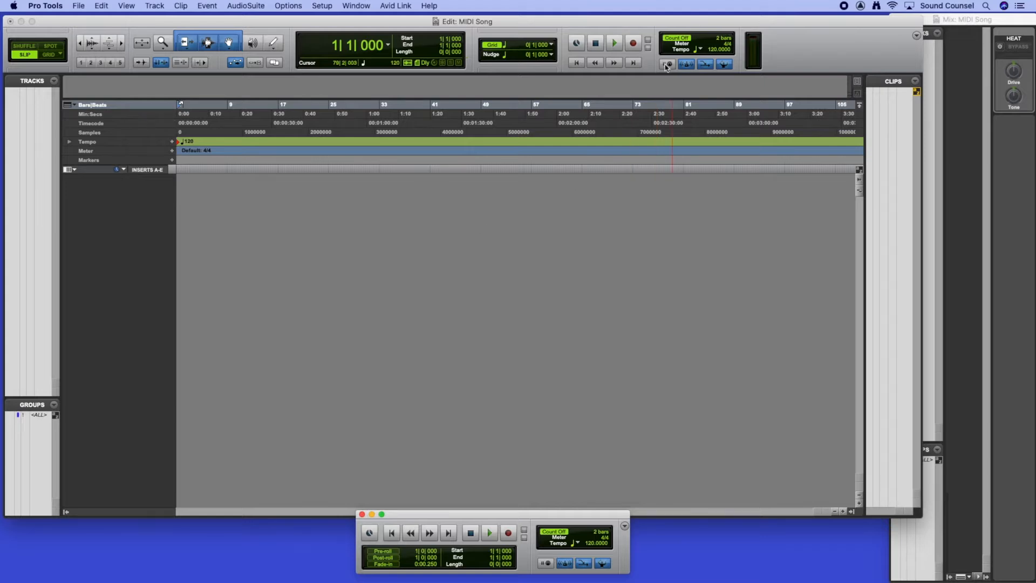
# Step: Set the session tempo to 105 BPM
pyautogui.click(714, 49)
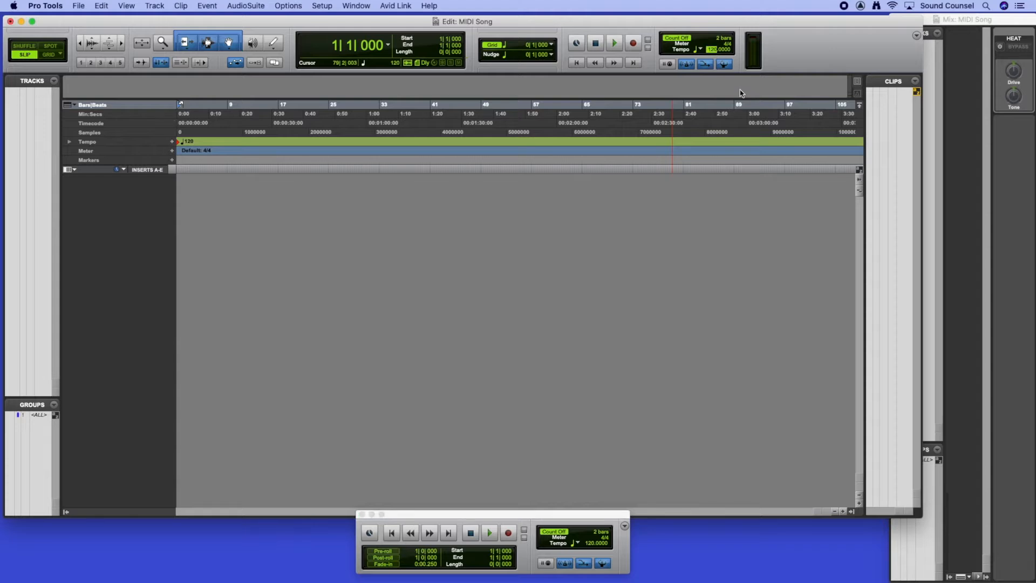
pyautogui.write('105')
pyautogui.press('Return')
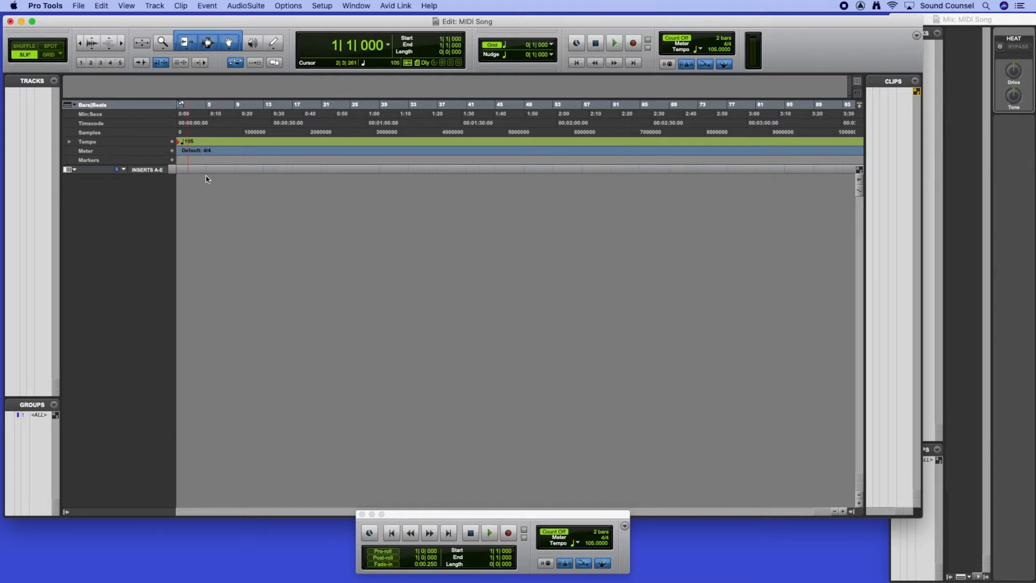
# Step: Review the tempo event at the song start and the Constant settings in Tempo Operations
pyautogui.click(714, 50)
pyautogui.doubleClick(180, 142)
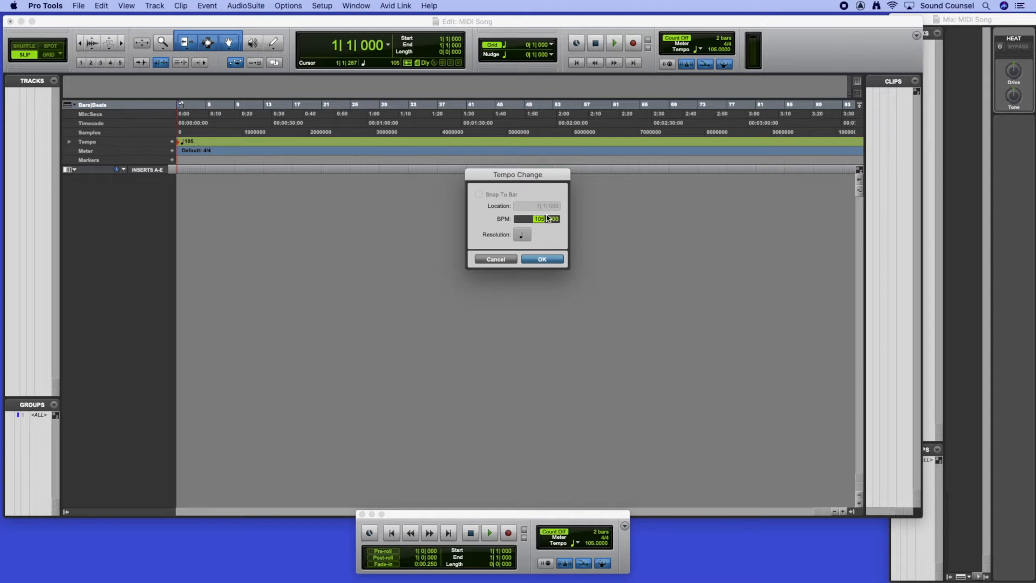
pyautogui.click(542, 260)
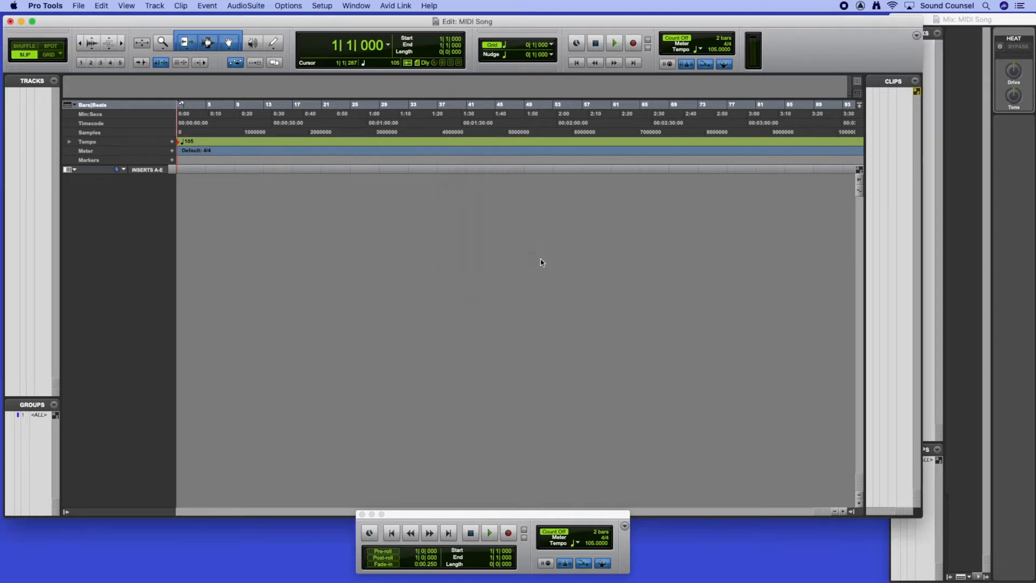
pyautogui.click(207, 6)
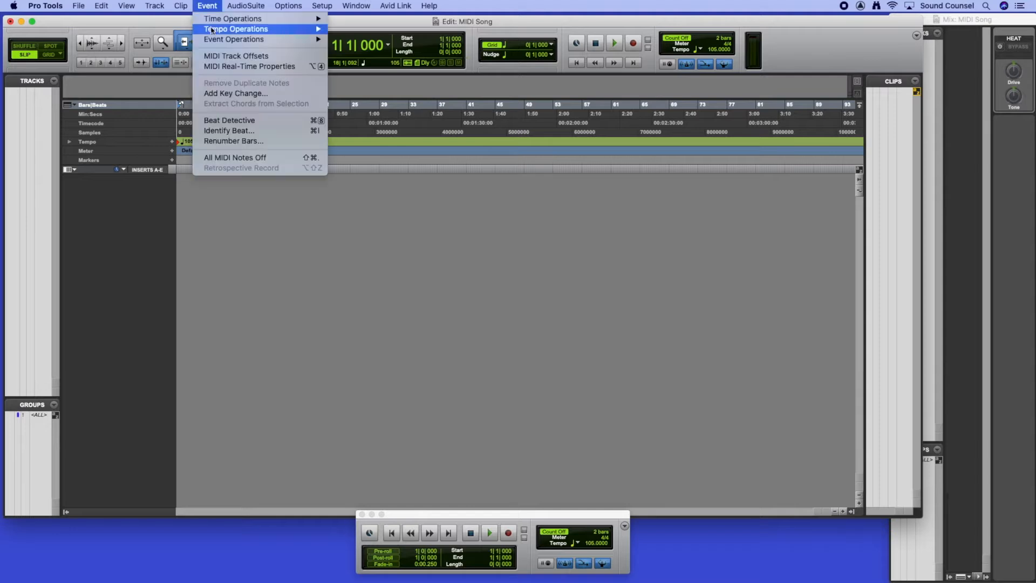
pyautogui.click(425, 54)
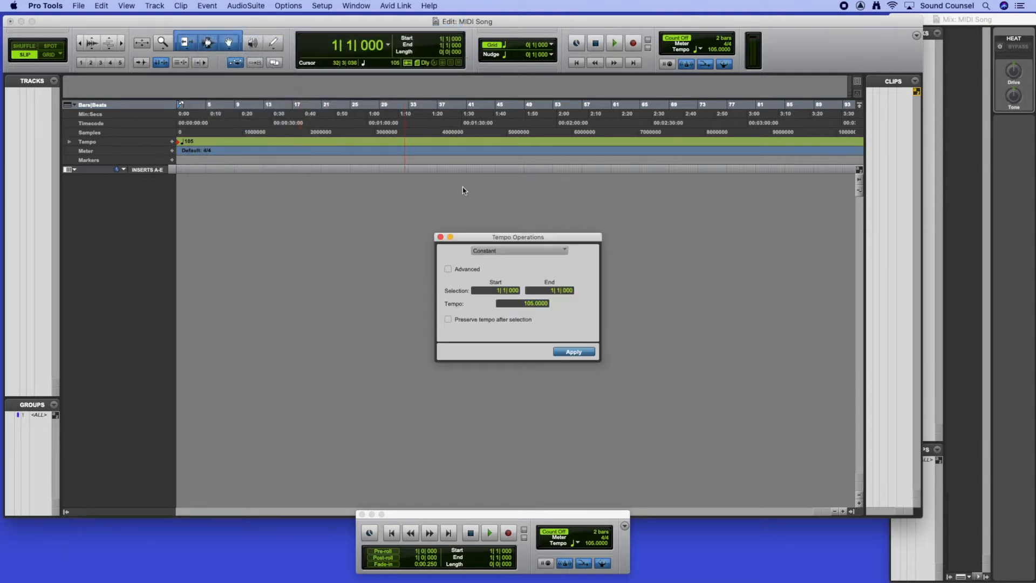
pyautogui.click(558, 350)
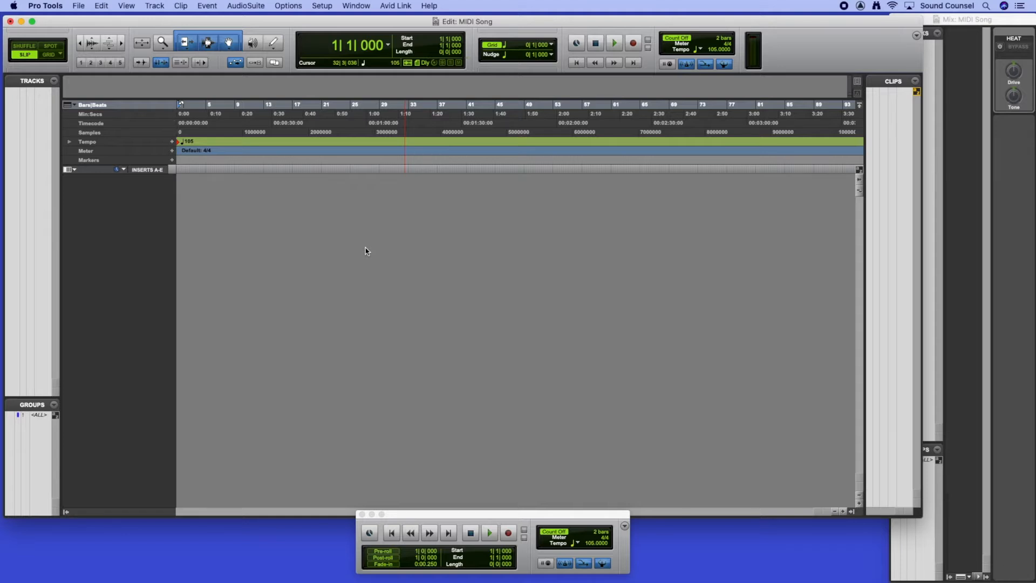
# Step: Create four new stereo Instrument tracks in Ticks and add one more track of the same kind
pyautogui.press('super+shift+n')
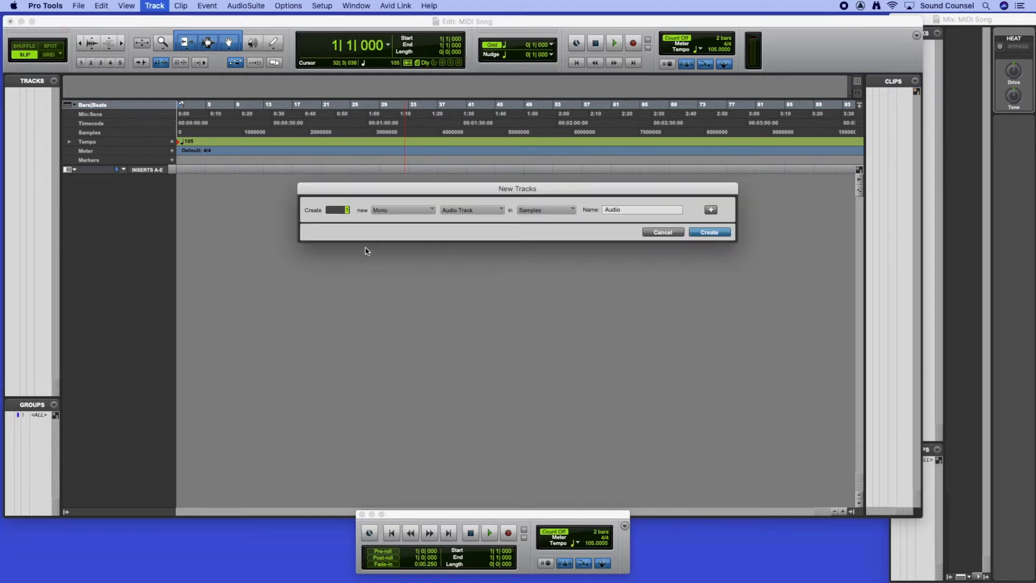
pyautogui.write('4')
pyautogui.click(406, 215)
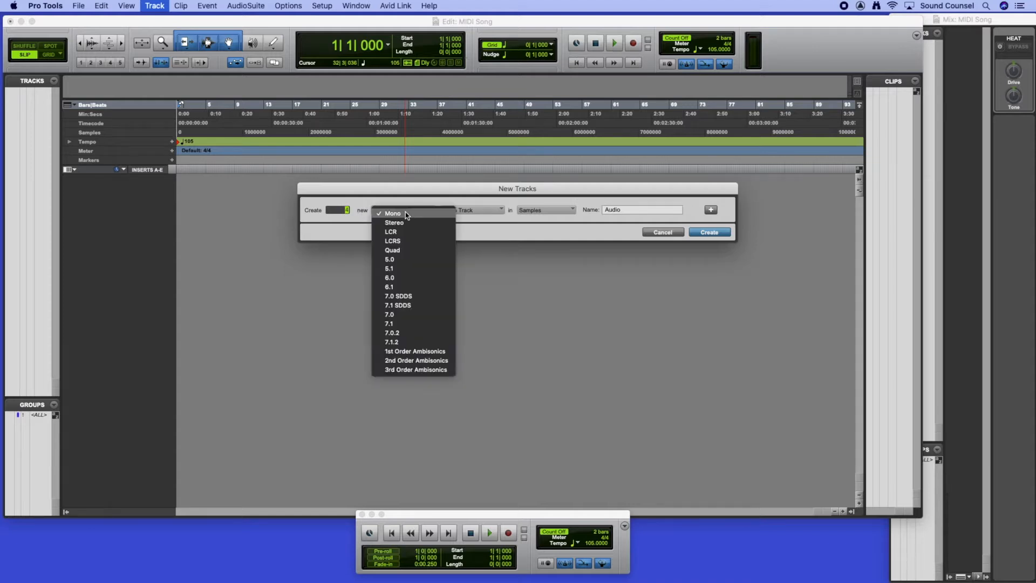
pyautogui.click(406, 224)
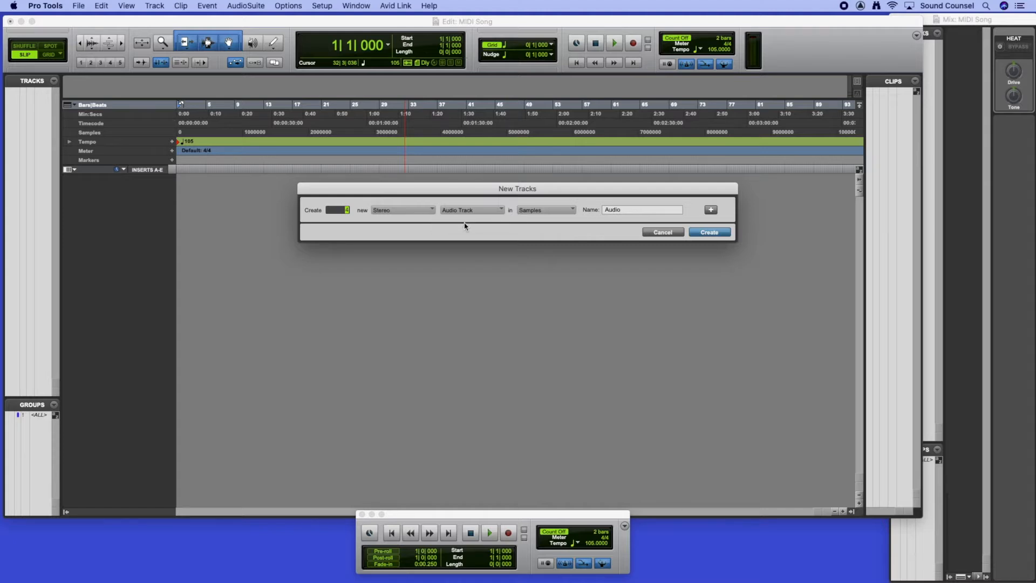
pyautogui.click(494, 211)
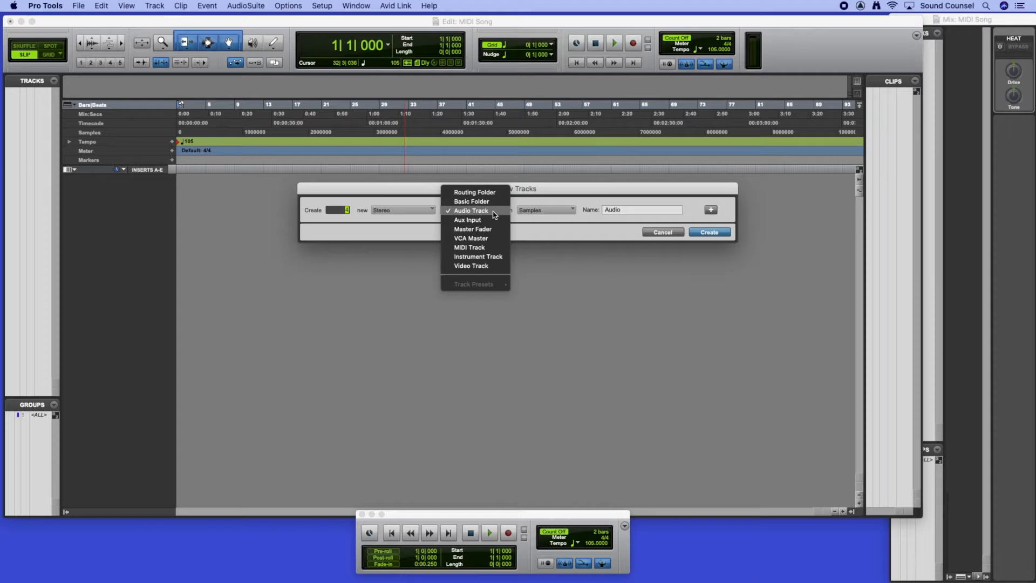
pyautogui.click(485, 257)
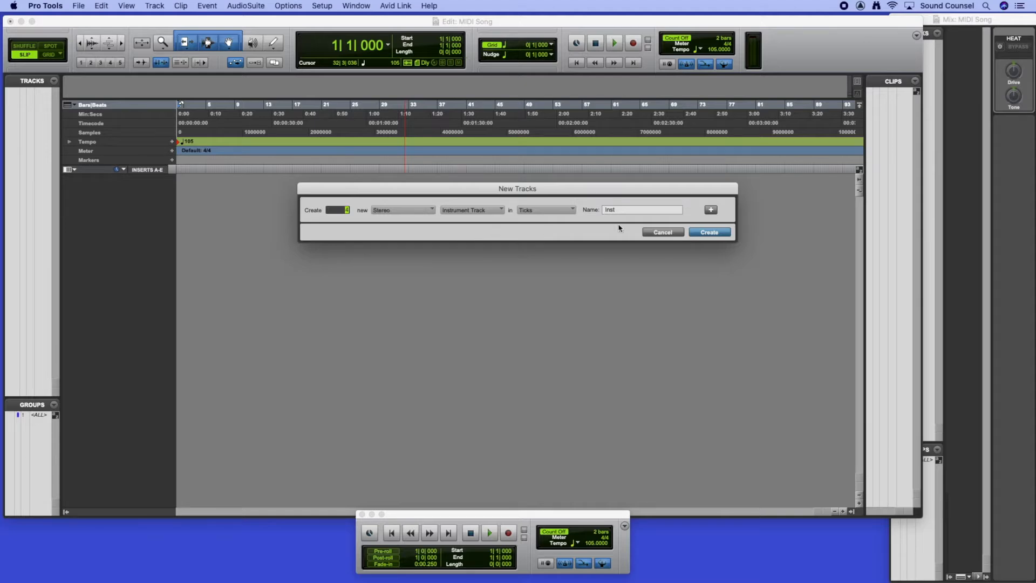
pyautogui.click(709, 232)
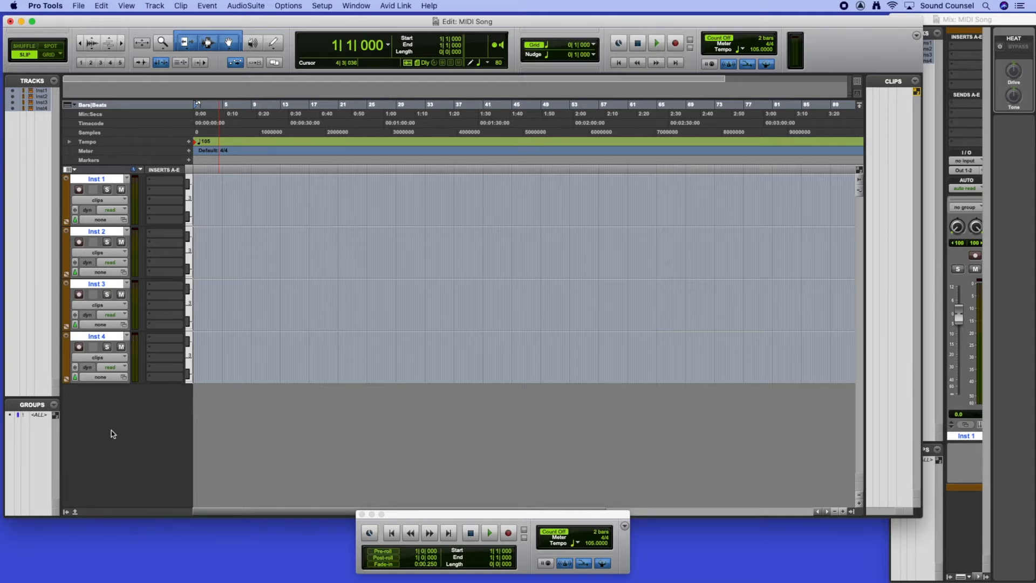
pyautogui.press('alt+shift+super+n')
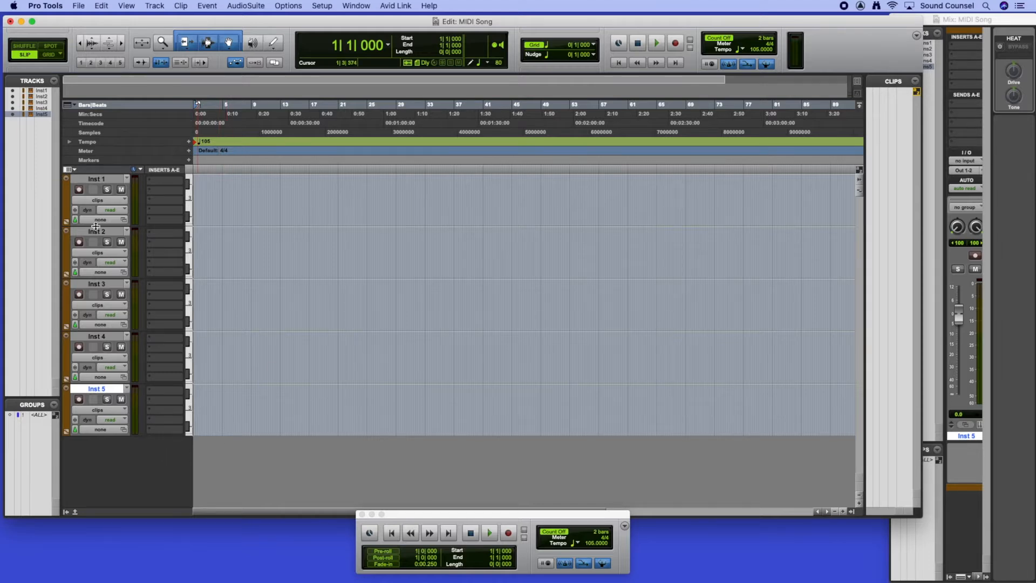
# Step: Rename the first four instrument tracks as Drums, Bass, Piano and Synth
pyautogui.click(99, 180)
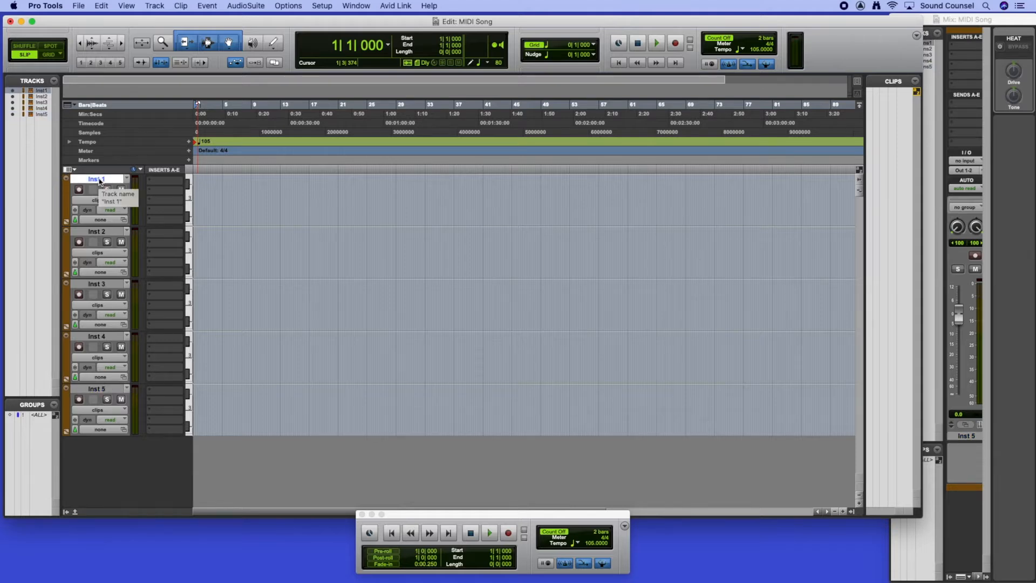
pyautogui.doubleClick(100, 181)
pyautogui.write('Drums')
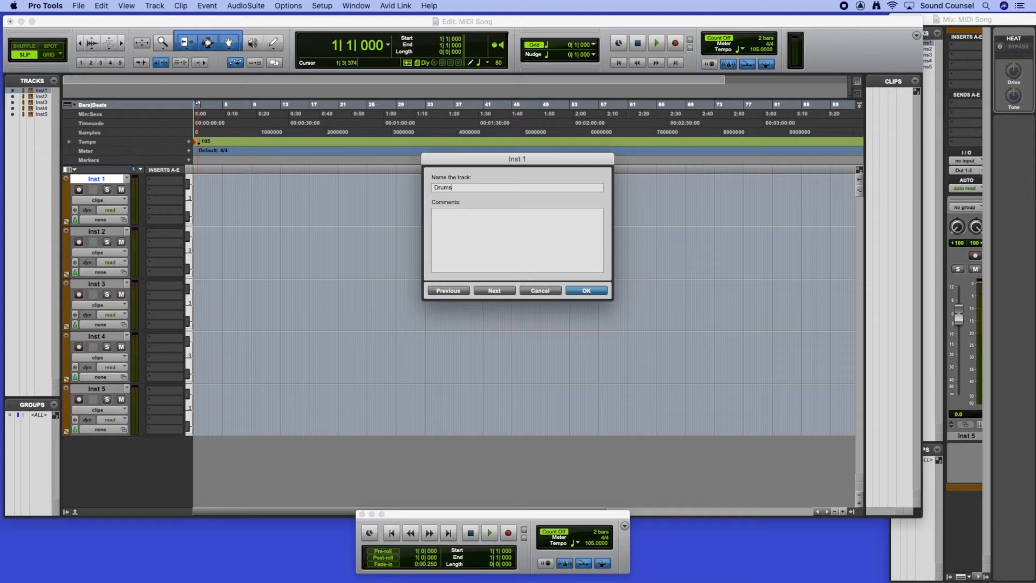
pyautogui.click(494, 290)
pyautogui.write('Bass')
pyautogui.click(495, 291)
pyautogui.write('Piano')
pyautogui.click(495, 291)
pyautogui.write('Synth')
pyautogui.press('Return')
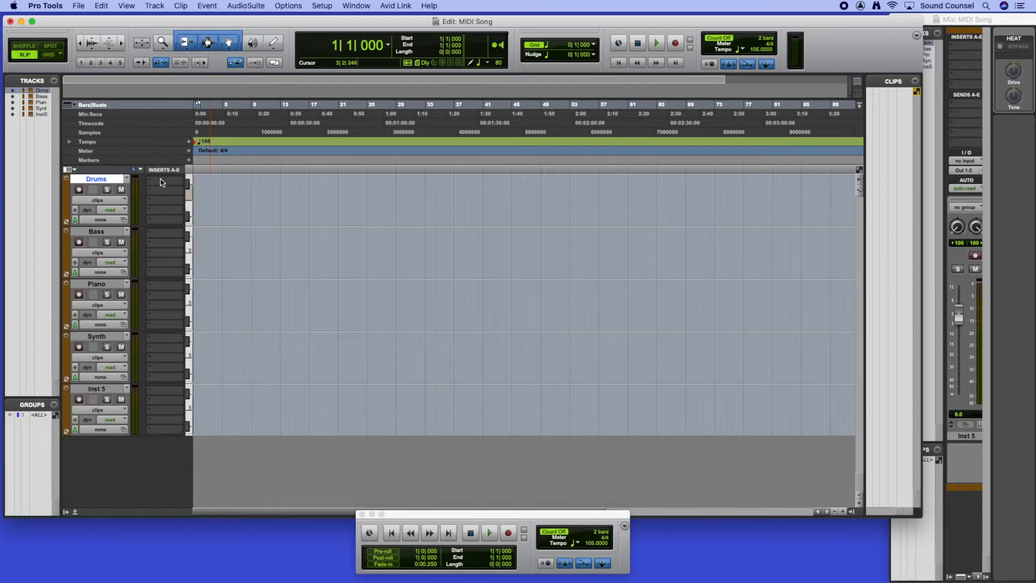
# Step: Show the I/O column for the tracks in the Edit window
pyautogui.click(69, 170)
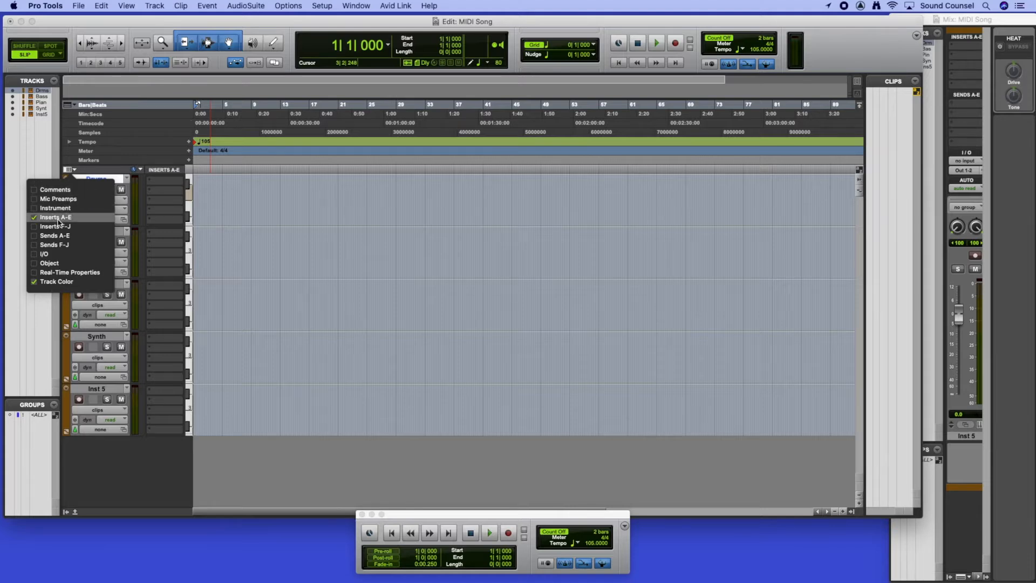
pyautogui.click(56, 256)
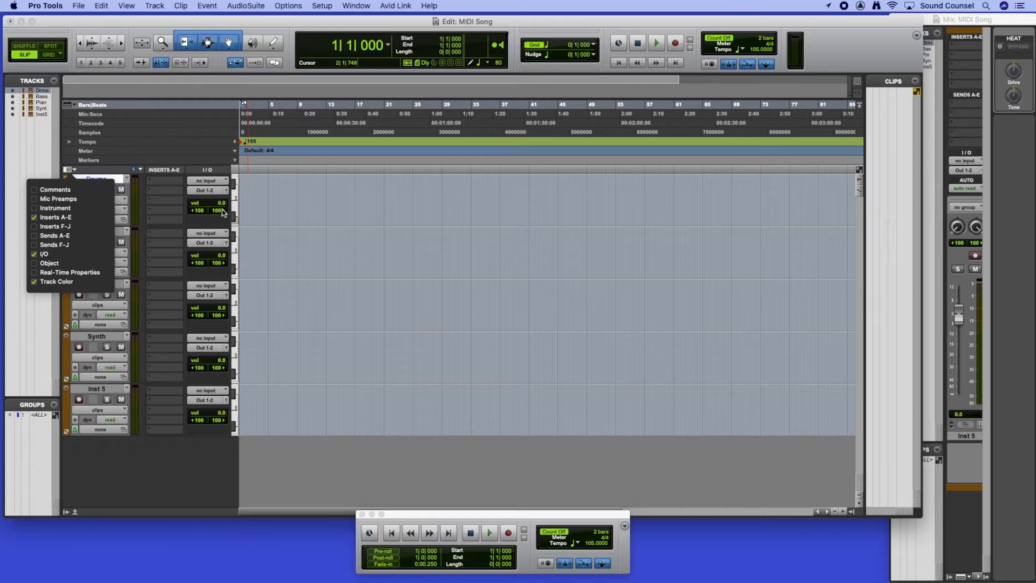
pyautogui.click(151, 152)
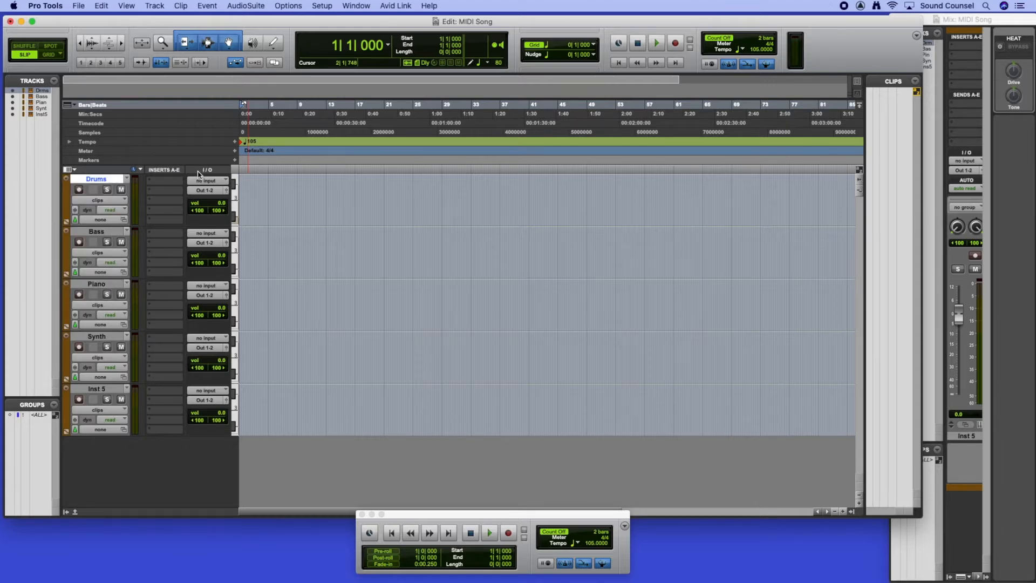
# Step: Insert the multichannel Xpand!2 (stereo) instrument plug-in in the first insert slot of the Drums track
pyautogui.click(155, 185)
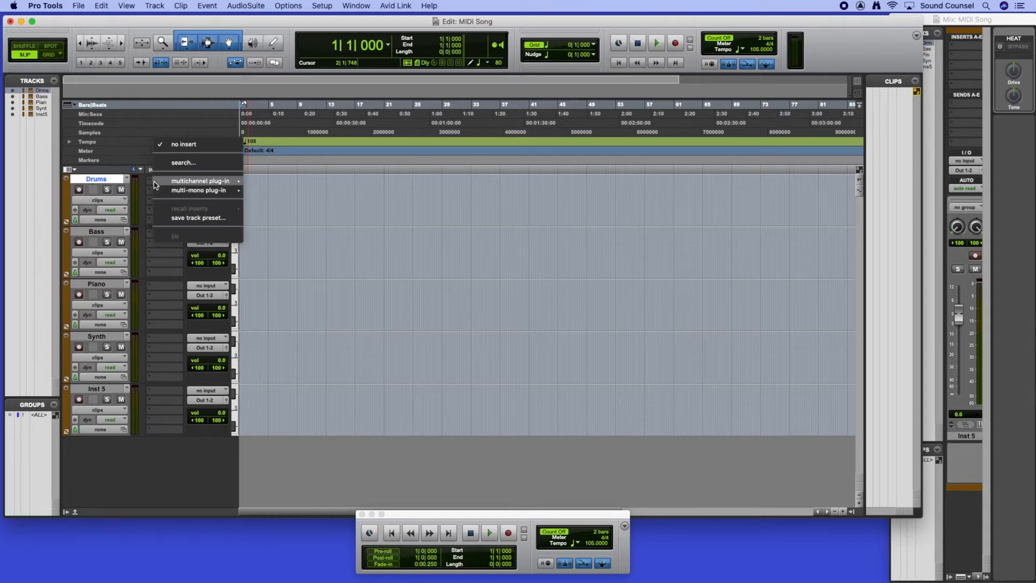
pyautogui.moveTo(242, 185)
pyautogui.moveTo(287, 268)
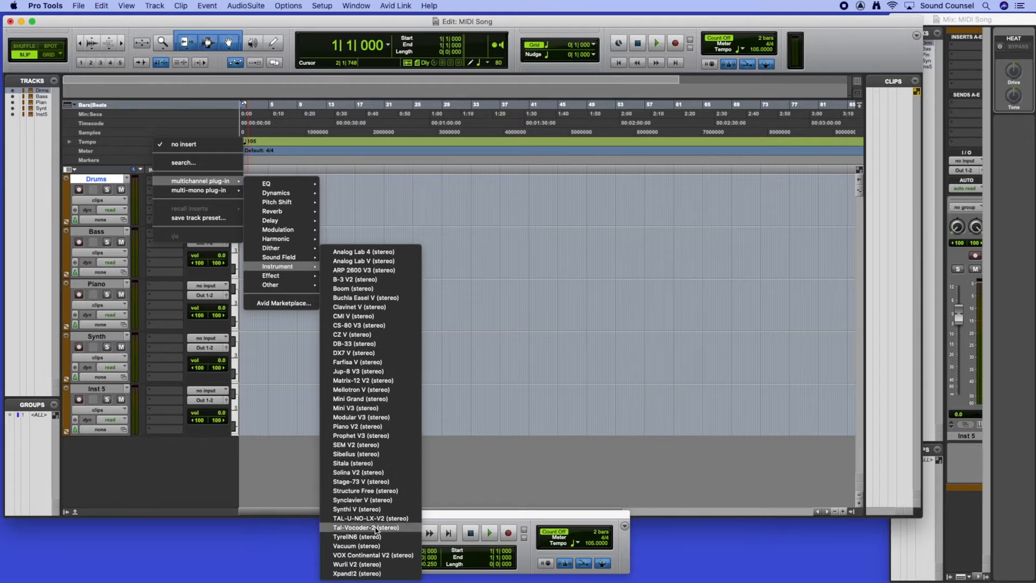
pyautogui.click(376, 575)
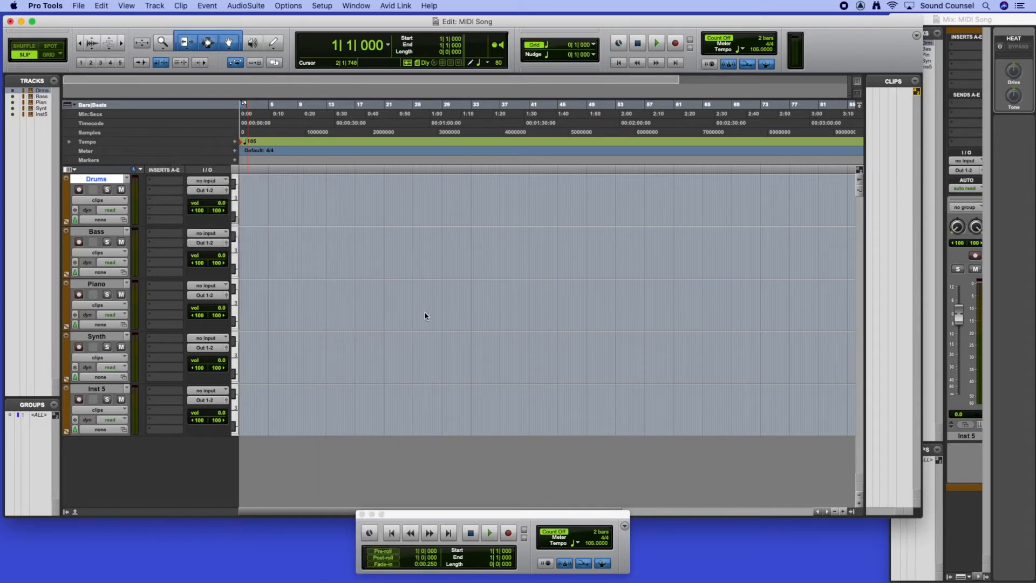
# Step: Record-enable the Drums track and load the Pop Hop 090+ loop from 026 Loops into part A of Xpand!2
pyautogui.moveTo(499, 99); pyautogui.dragTo(474, 95)
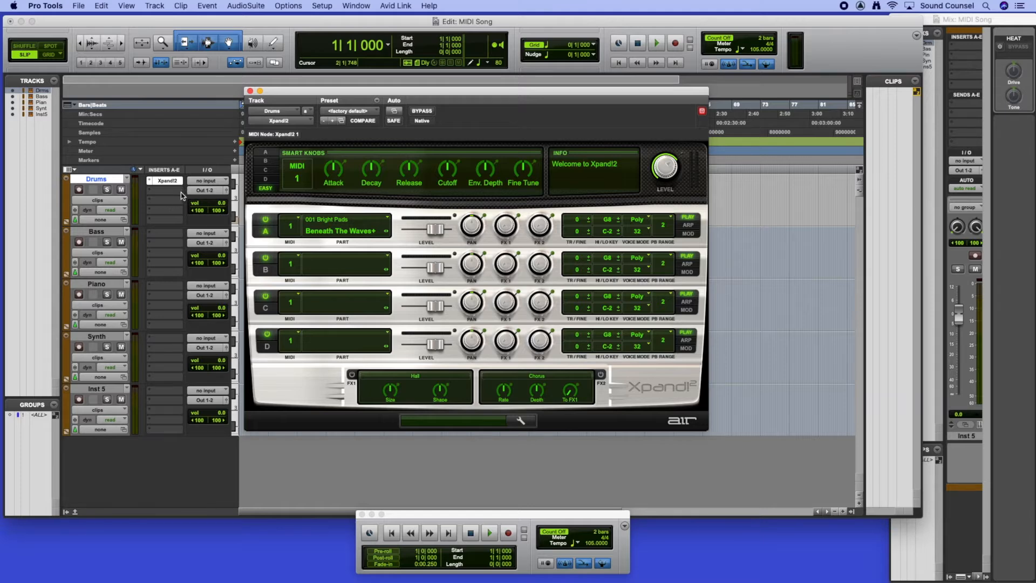
pyautogui.click(79, 189)
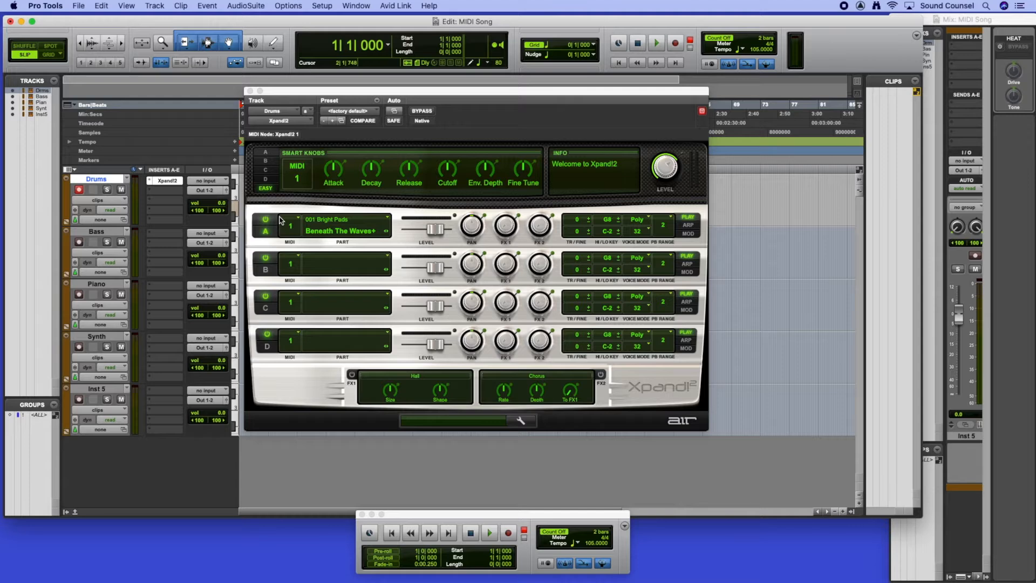
pyautogui.click(367, 232)
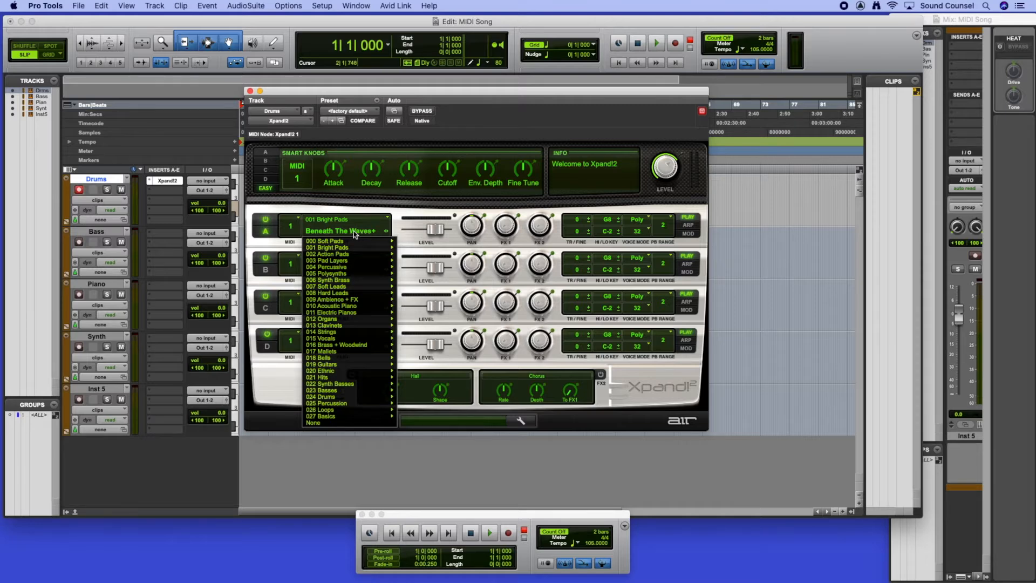
pyautogui.moveTo(332, 243)
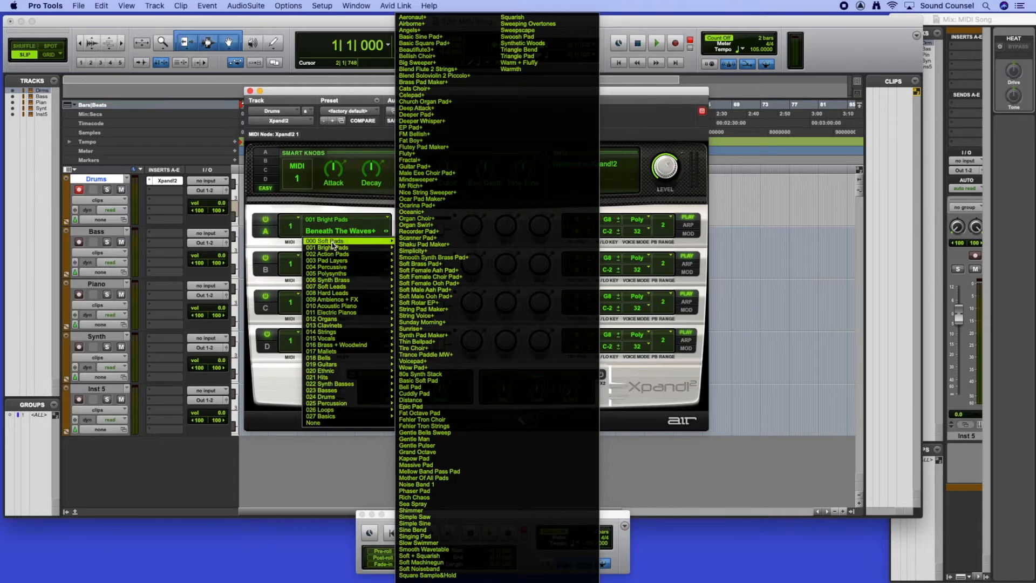
pyautogui.moveTo(327, 263)
pyautogui.moveTo(327, 294)
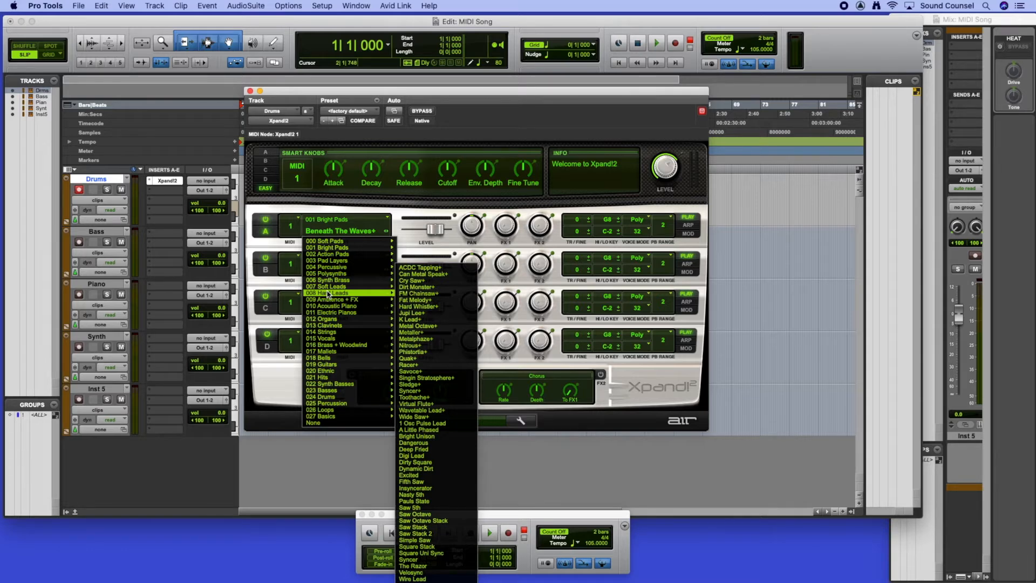
pyautogui.moveTo(328, 399)
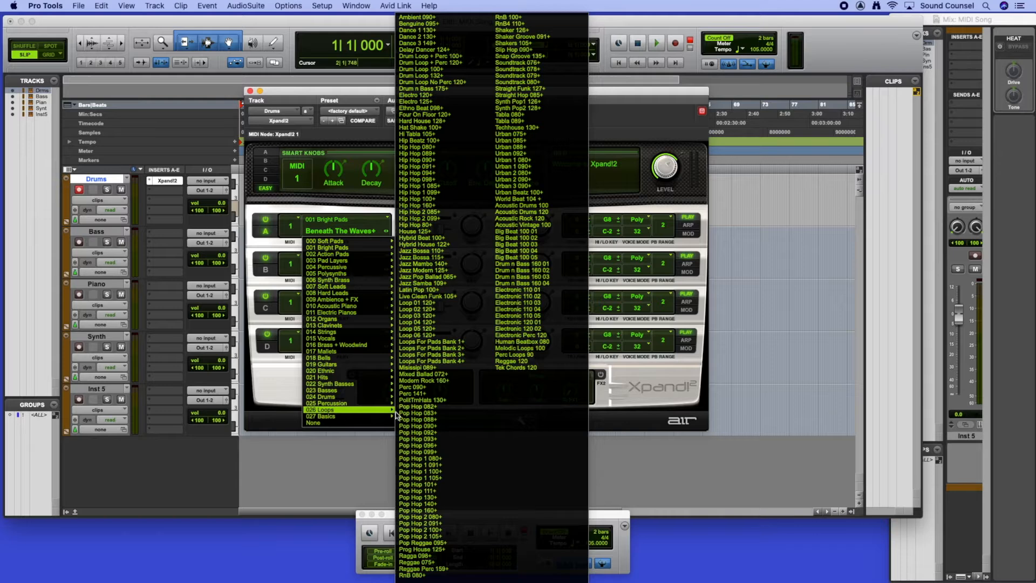
pyautogui.click(446, 426)
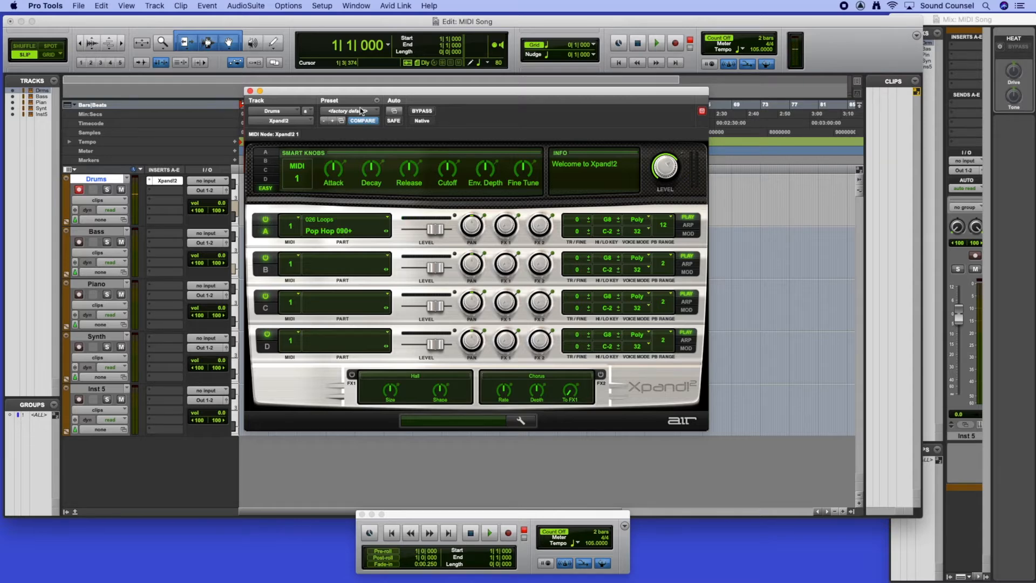
# Step: Change the session's starting tempo to 85 BPM in the tempo ruler
pyautogui.moveTo(361, 90); pyautogui.dragTo(558, 121)
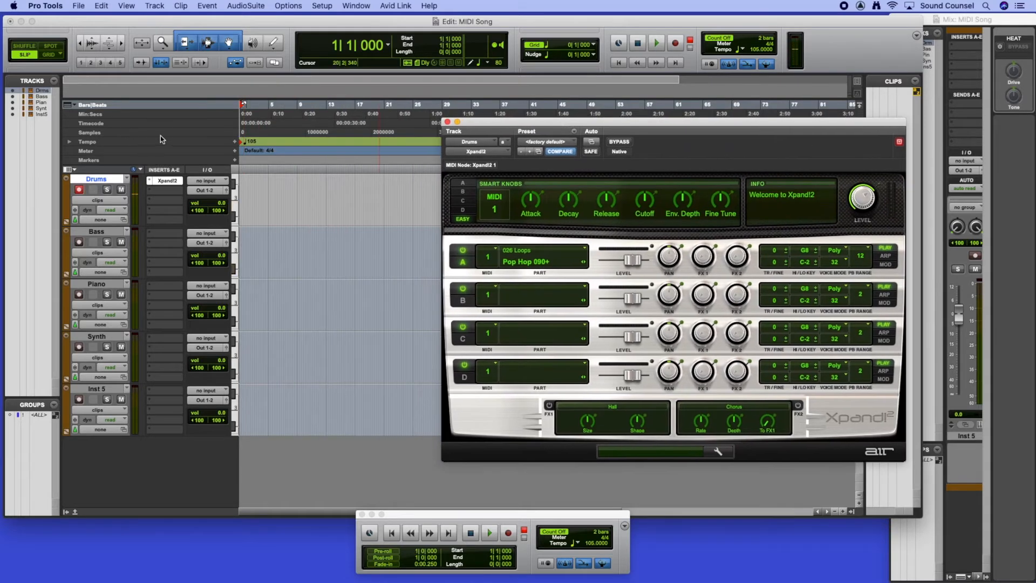
pyautogui.doubleClick(242, 142)
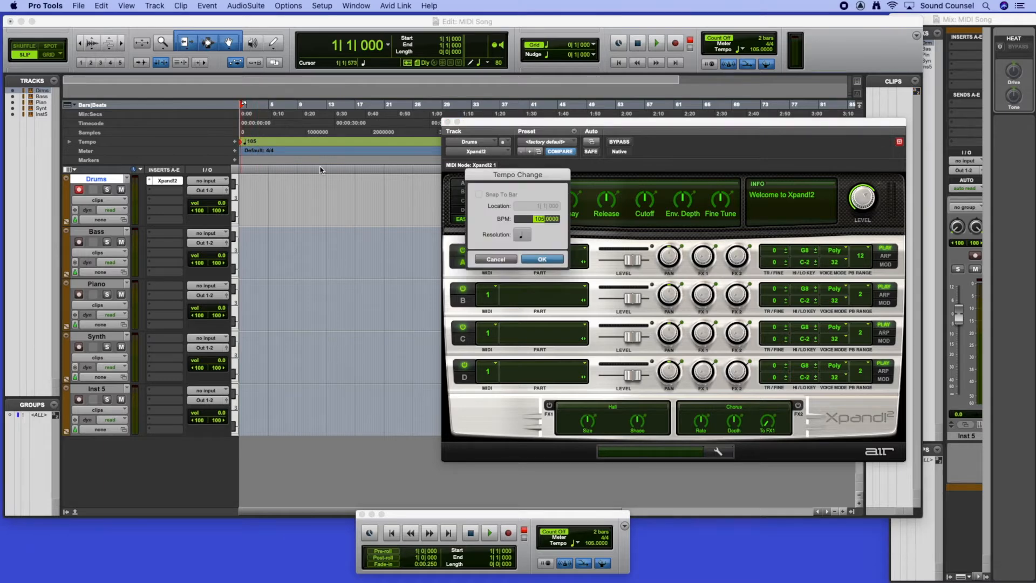
pyautogui.write('85')
pyautogui.press('Return')
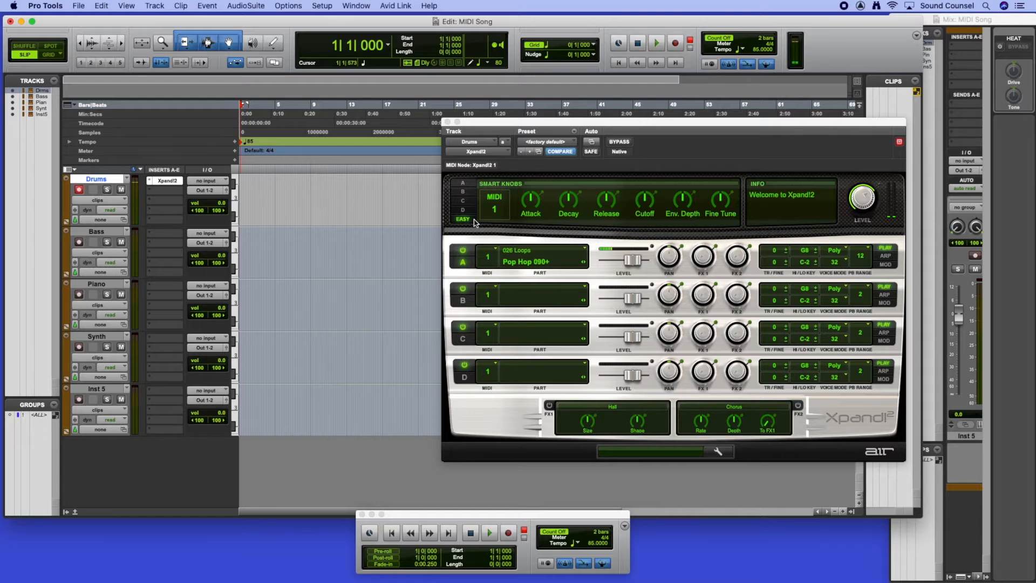
# Step: Set the session's starting tempo to 95 BPM and move the plug-in window clear of the tempo ruler
pyautogui.doubleClick(243, 142)
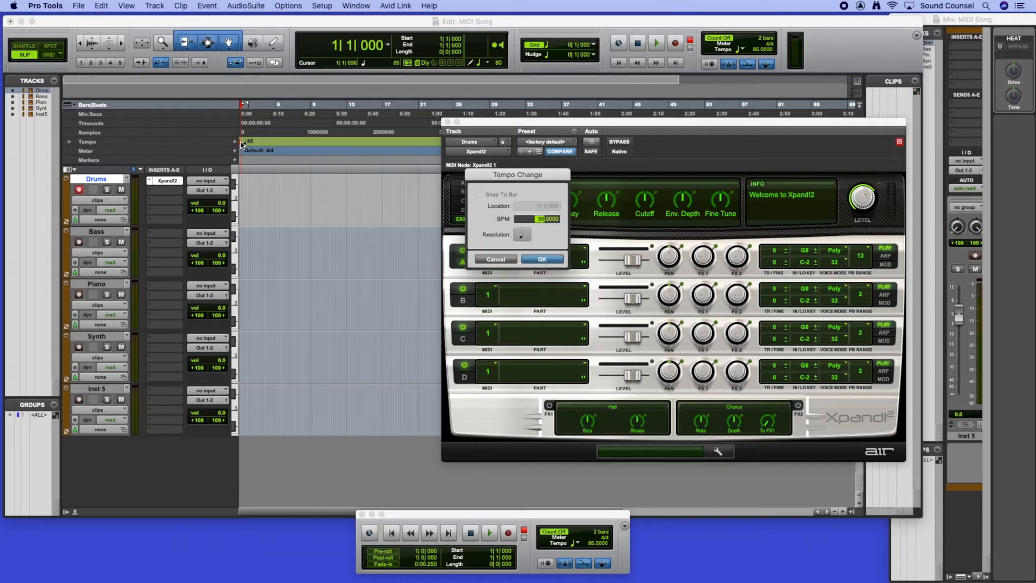
pyautogui.press('Return')
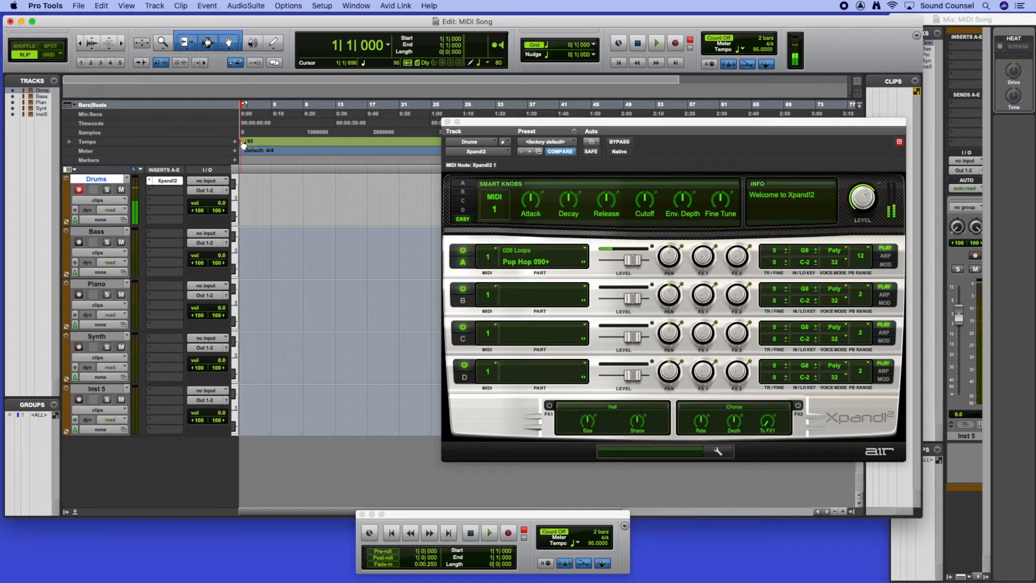
pyautogui.moveTo(542, 126); pyautogui.dragTo(417, 173)
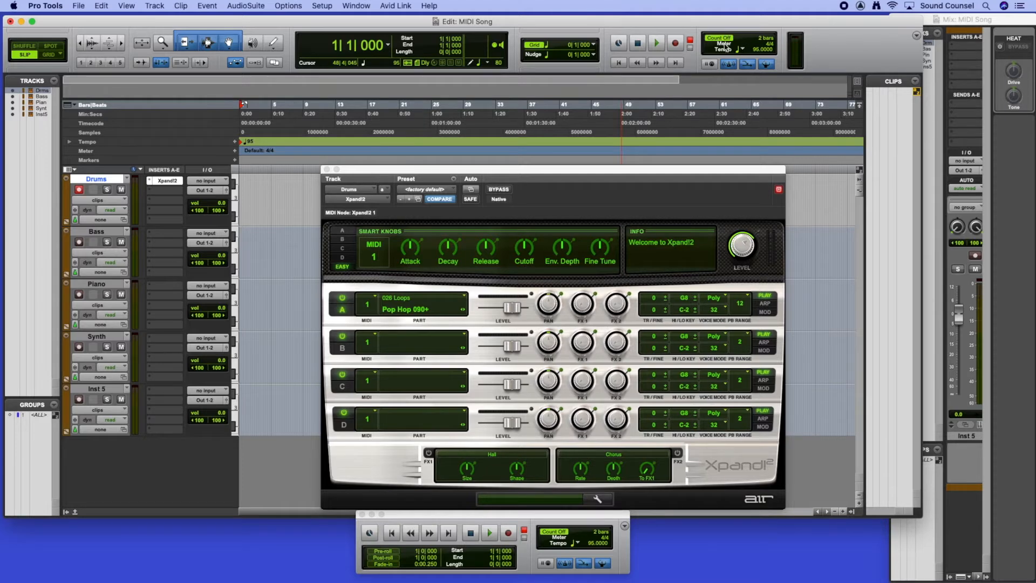
# Step: Create a click track and move it below the Inst 5 track at the end of the track list
pyautogui.click(677, 44)
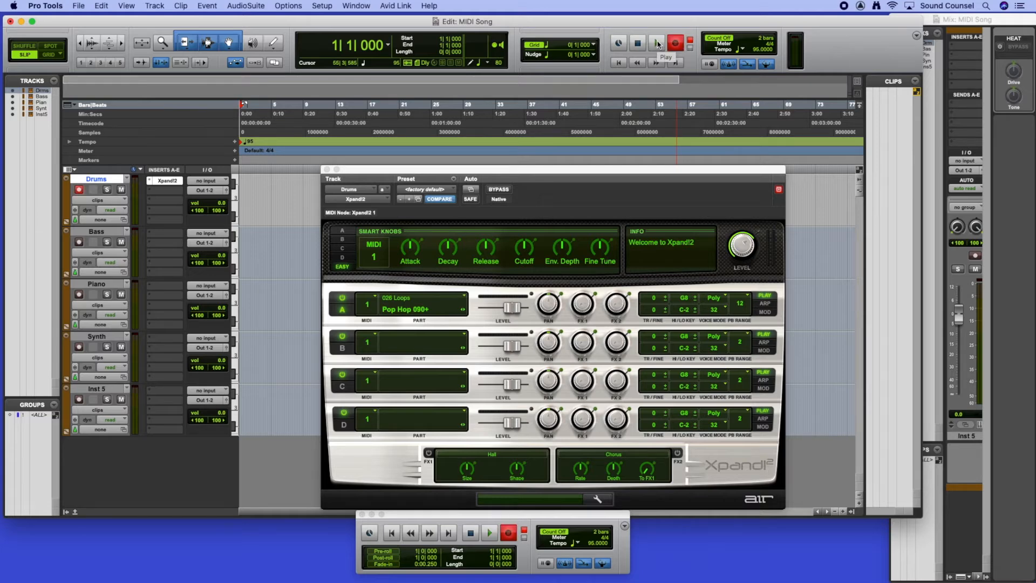
pyautogui.moveTo(526, 170); pyautogui.dragTo(570, 127)
pyautogui.click(161, 8)
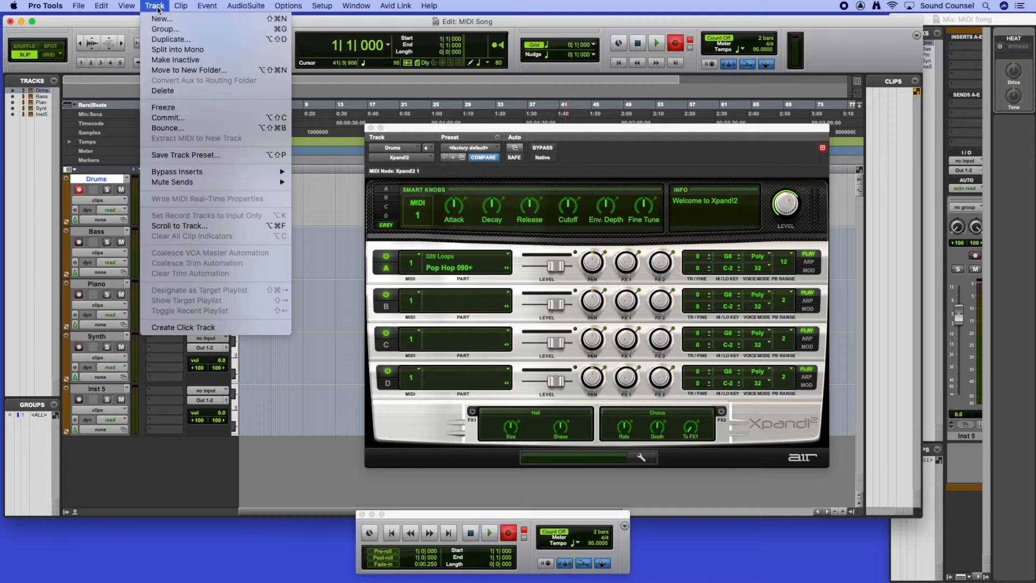
pyautogui.click(173, 327)
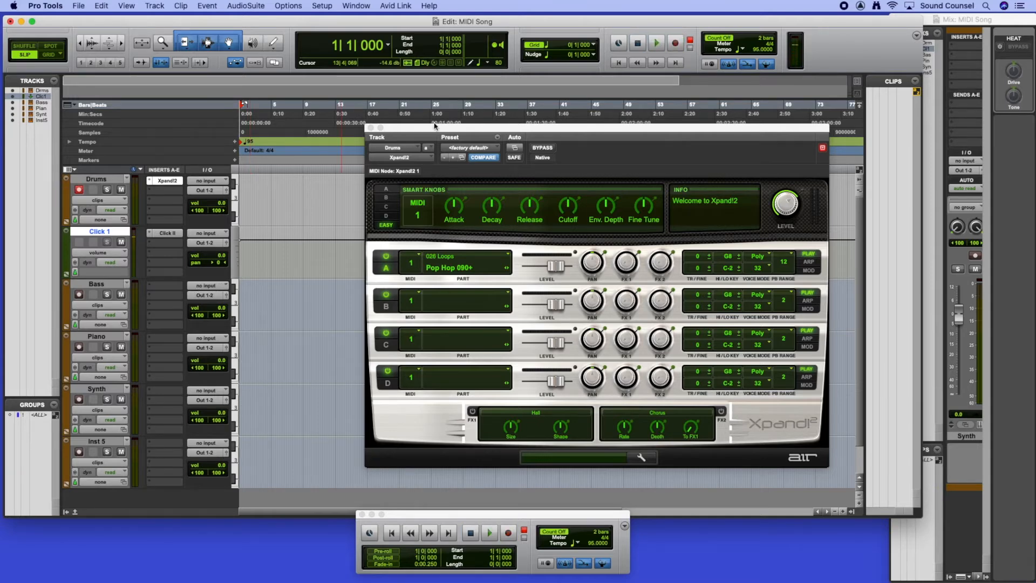
pyautogui.moveTo(429, 130)
pyautogui.mouseDown()
pyautogui.moveTo(510, 169)
pyautogui.moveTo(432, 139)
pyautogui.mouseUp()
pyautogui.moveTo(97, 233); pyautogui.dragTo(119, 499)
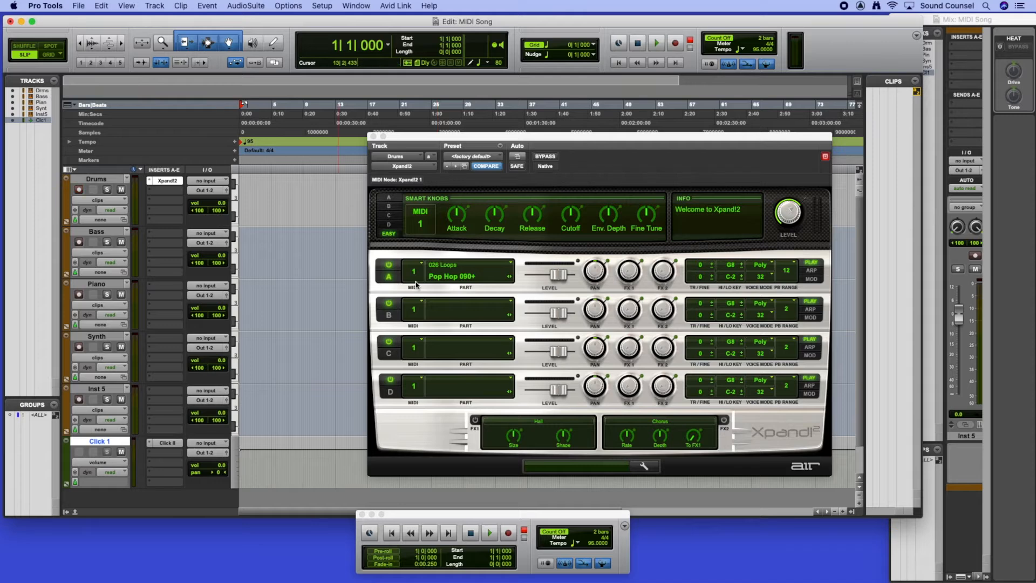
# Step: Record the Pop Hop loop as MIDI on the Drums track from bar 1 to about bar 17
pyautogui.moveTo(533, 141); pyautogui.dragTo(496, 128)
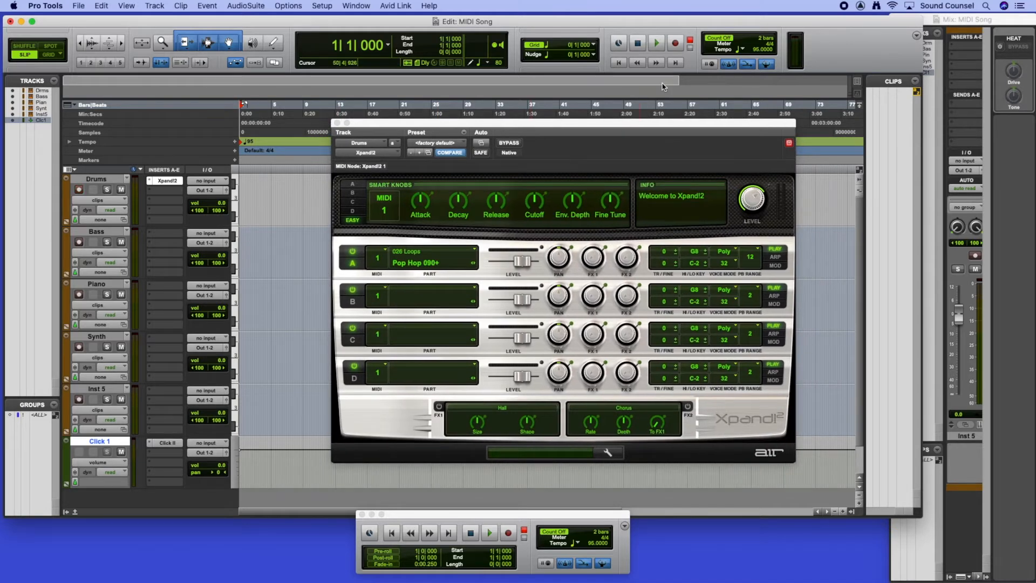
pyautogui.click(657, 46)
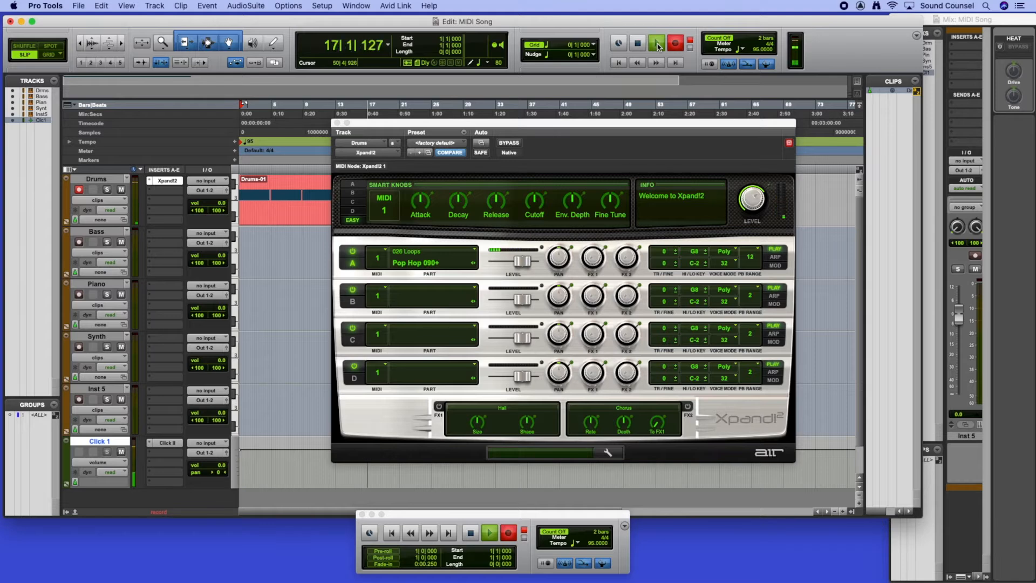
pyautogui.click(637, 43)
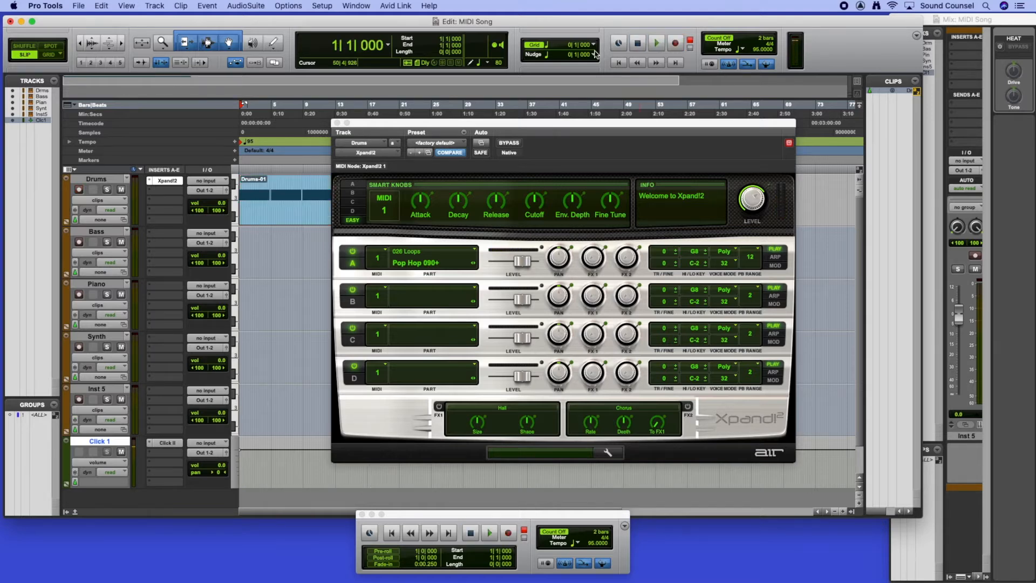
# Step: Play back the start of the recorded Drums clip and close the Xpand!2 window
pyautogui.moveTo(530, 120); pyautogui.dragTo(698, 138)
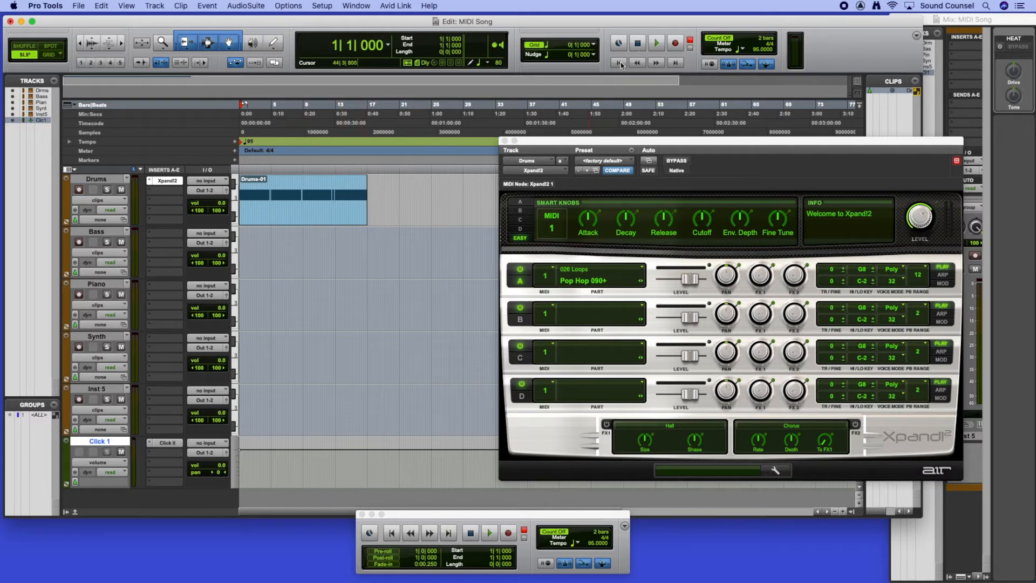
pyautogui.click(657, 44)
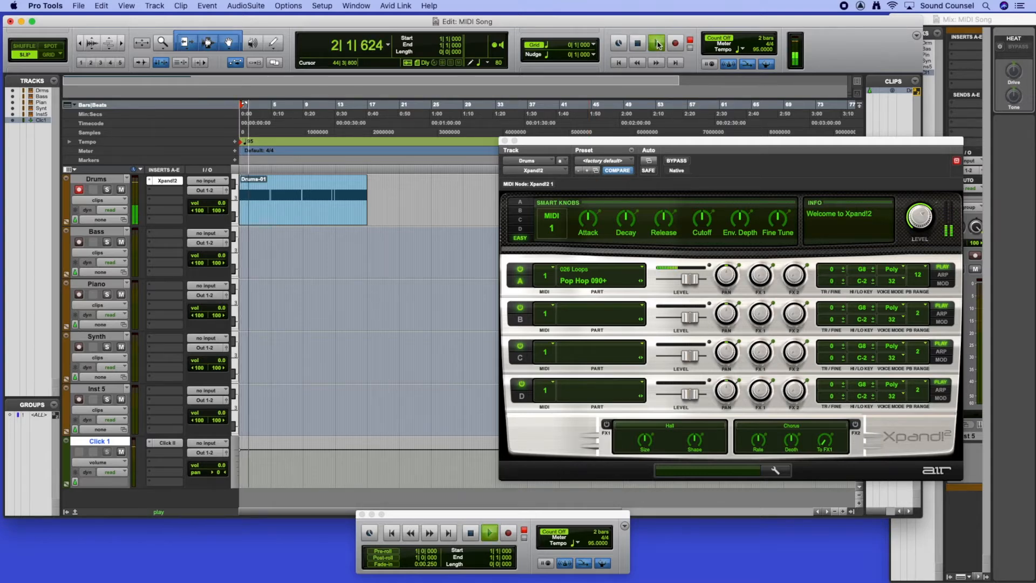
pyautogui.click(637, 44)
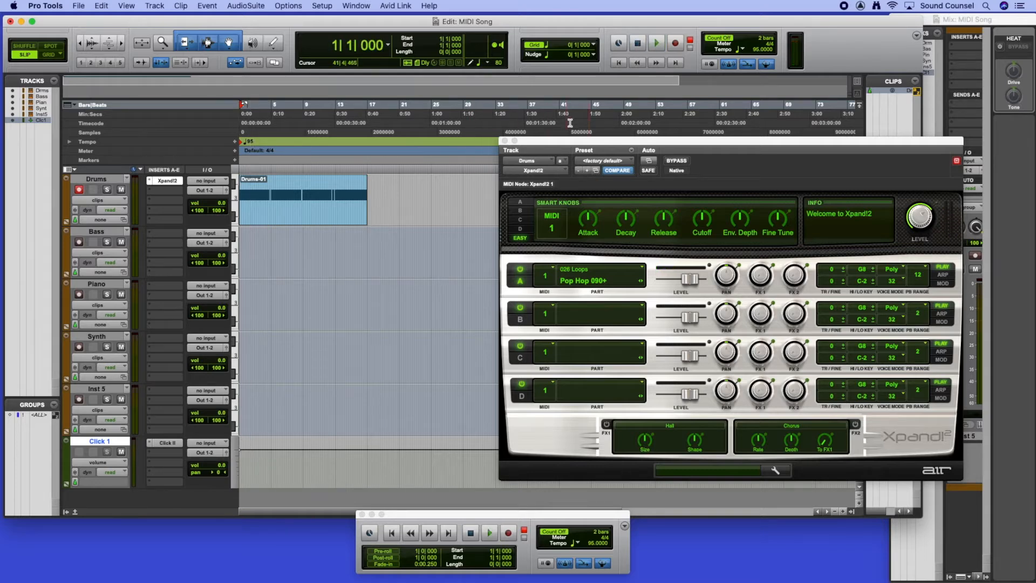
pyautogui.click(505, 141)
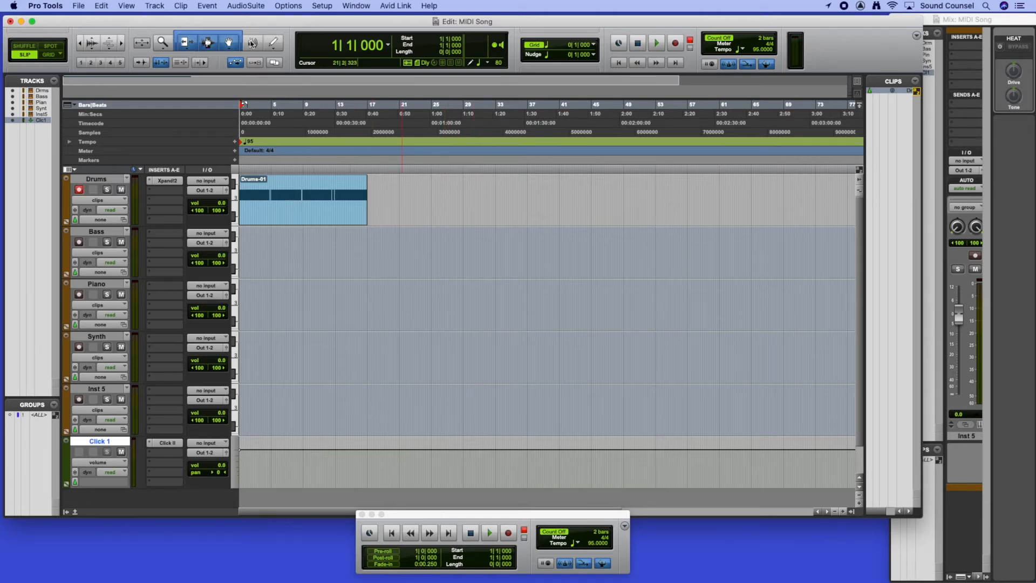
# Step: Switch record-enable from Drums to the Bass track and insert the multichannel Vacuum (stereo) instrument in its first insert slot
pyautogui.press('super+bracketright')
pyautogui.press('super+bracketright')
pyautogui.press('super+bracketright')
pyautogui.moveTo(187, 44); pyautogui.dragTo(146, 45)
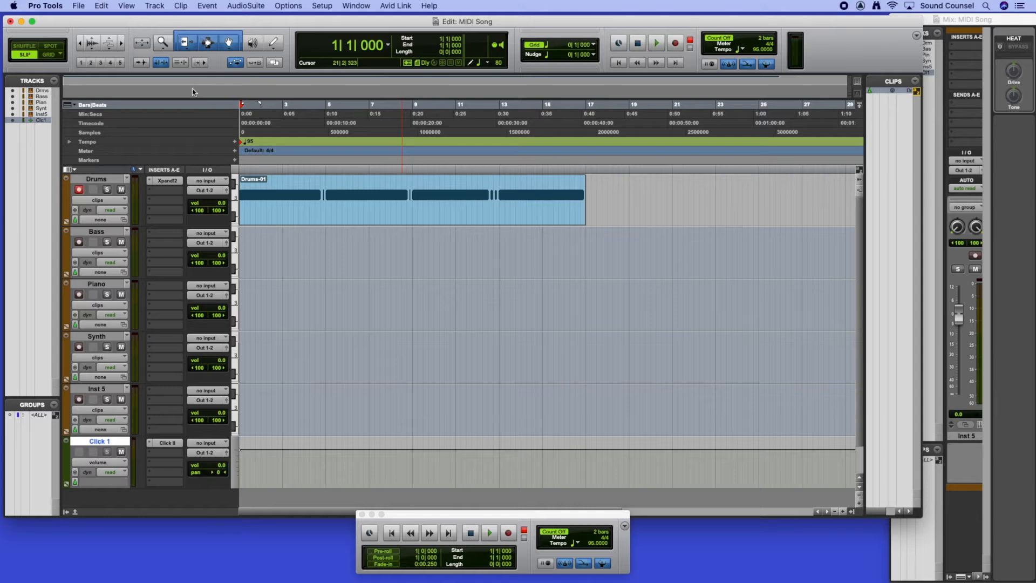
pyautogui.click(78, 190)
pyautogui.click(79, 241)
pyautogui.click(153, 238)
pyautogui.moveTo(195, 233)
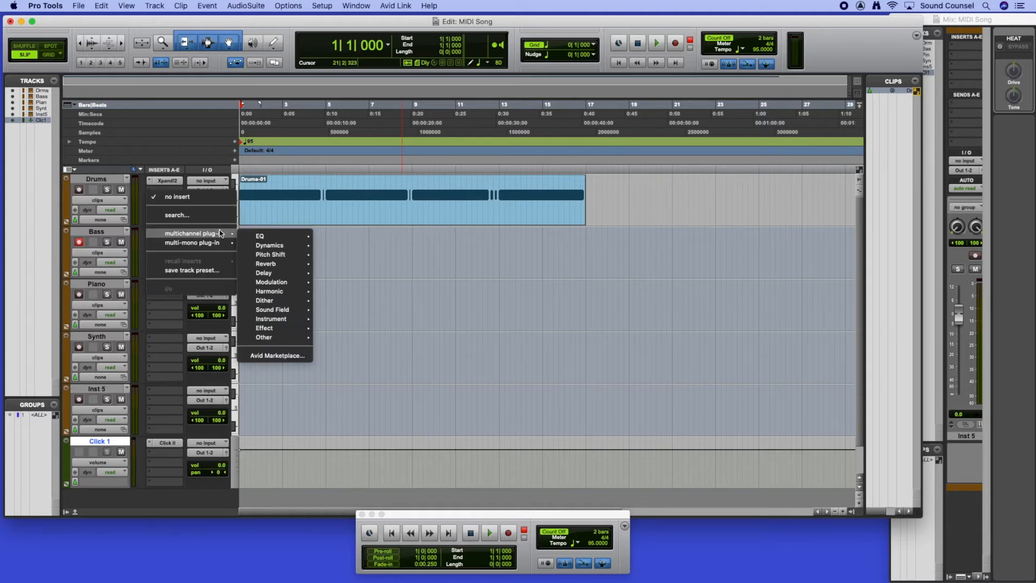
pyautogui.moveTo(265, 319)
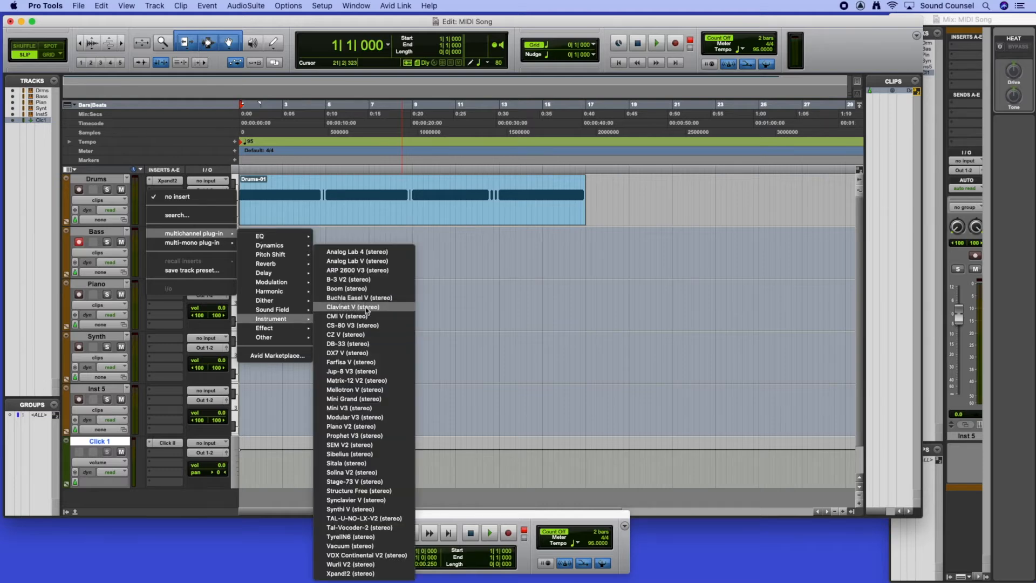
pyautogui.click(374, 546)
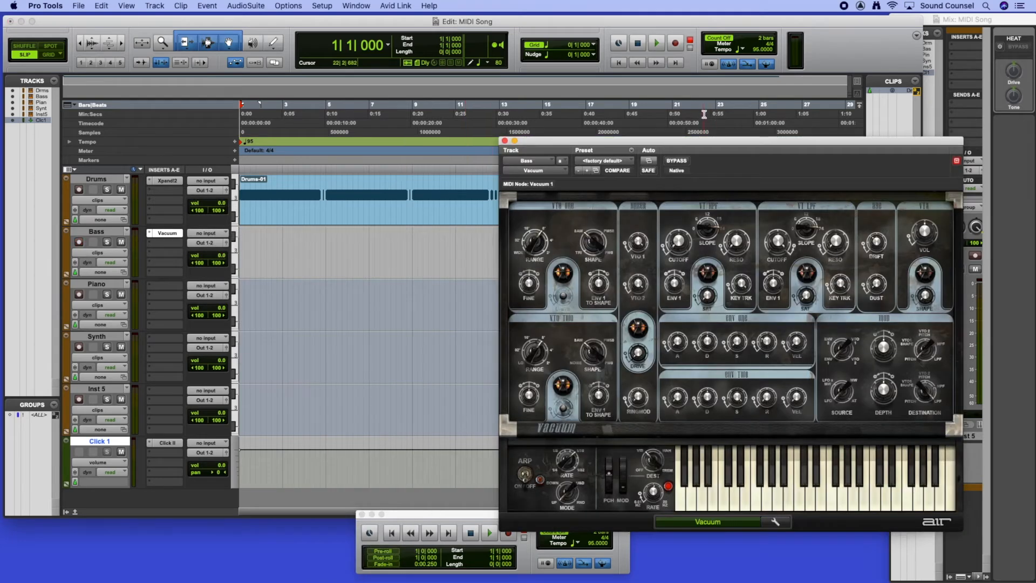
# Step: Load the 07 Juno 106 Bass preset from the Bass category into Vacuum and close the plug-in window
pyautogui.moveTo(691, 142); pyautogui.dragTo(516, 70)
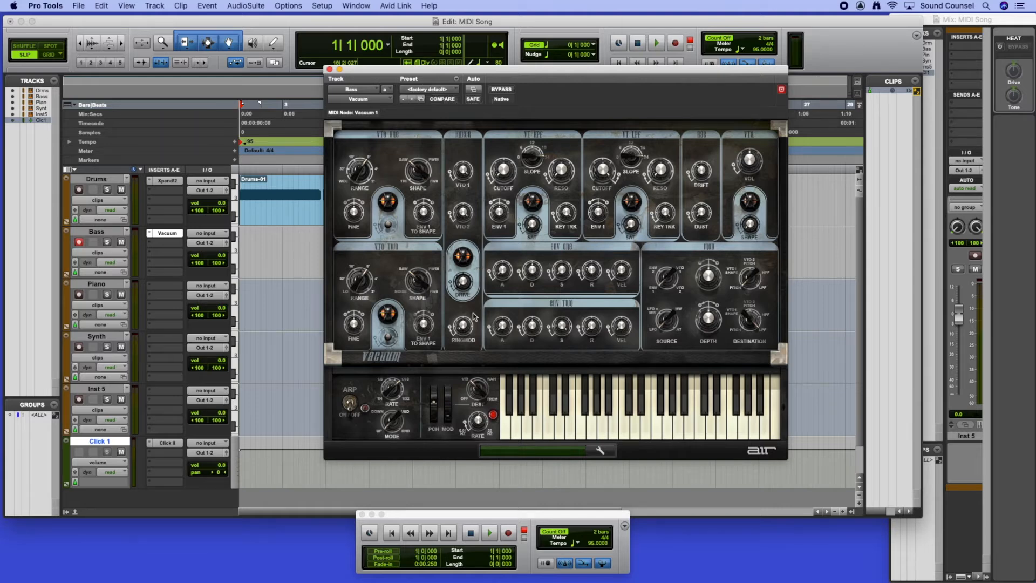
pyautogui.click(443, 92)
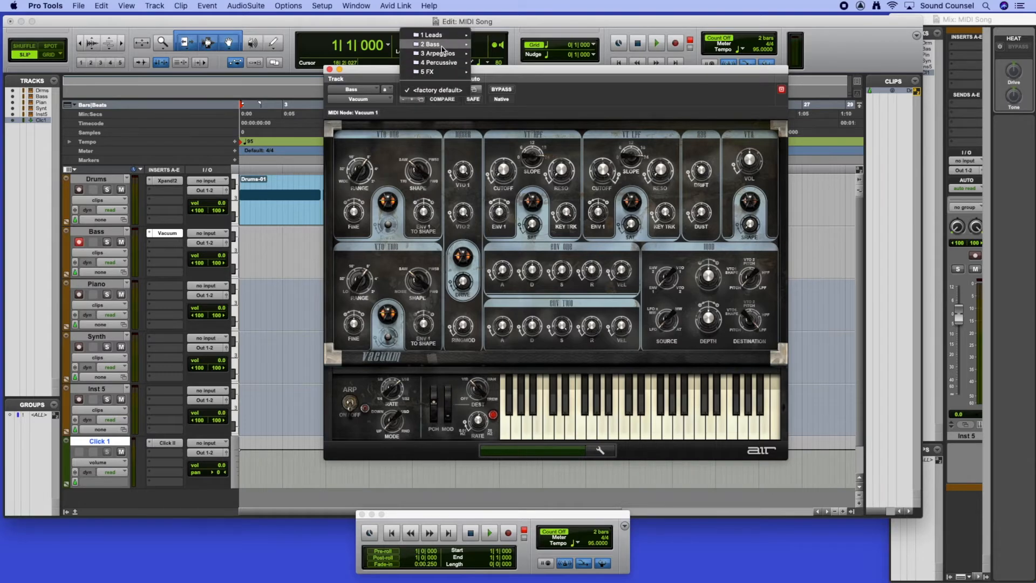
pyautogui.moveTo(443, 48)
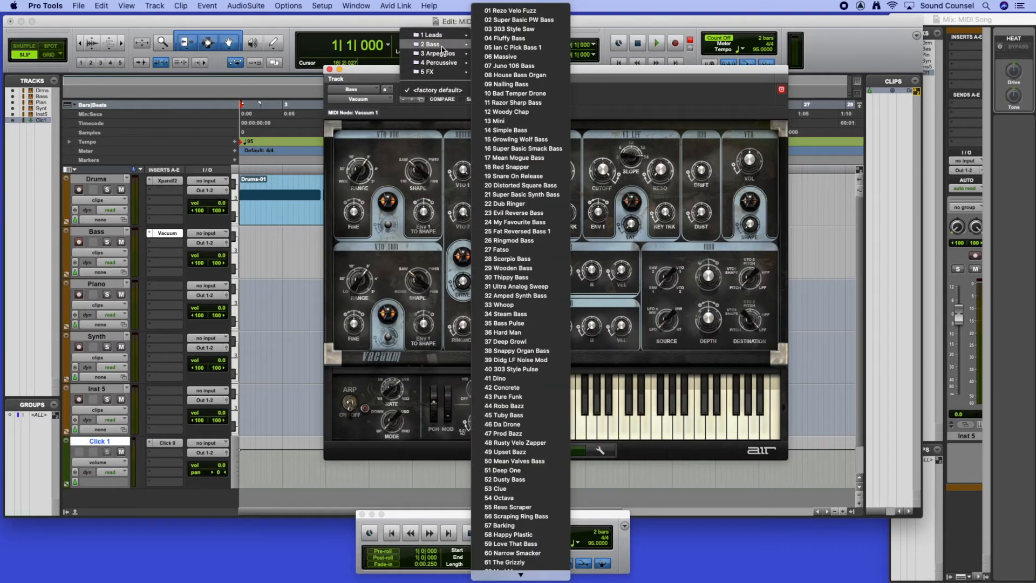
pyautogui.click(525, 66)
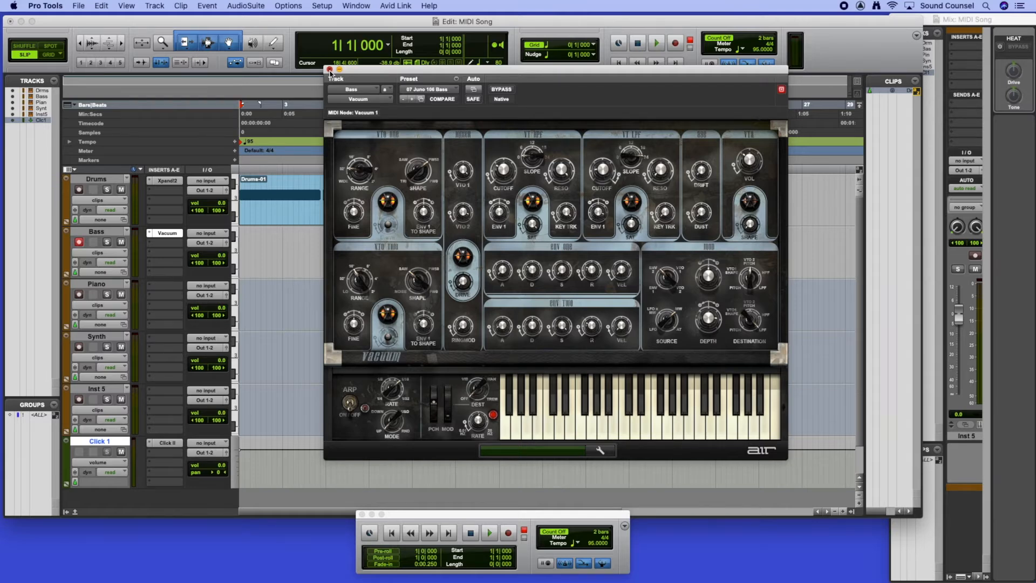
pyautogui.click(330, 70)
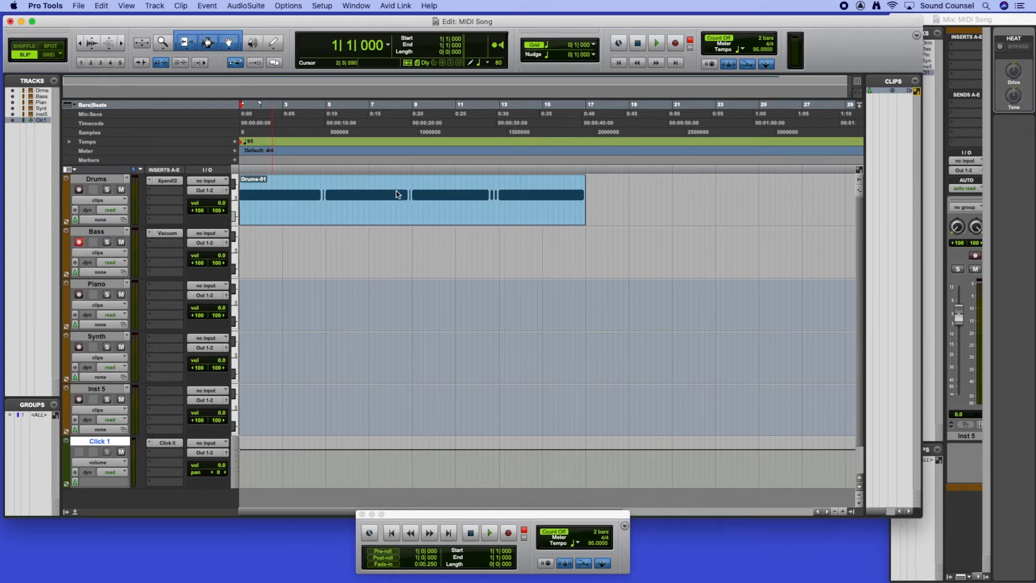
# Step: Record the bass part as MIDI on the Bass track from bar 1 to about bar 9
pyautogui.click(676, 44)
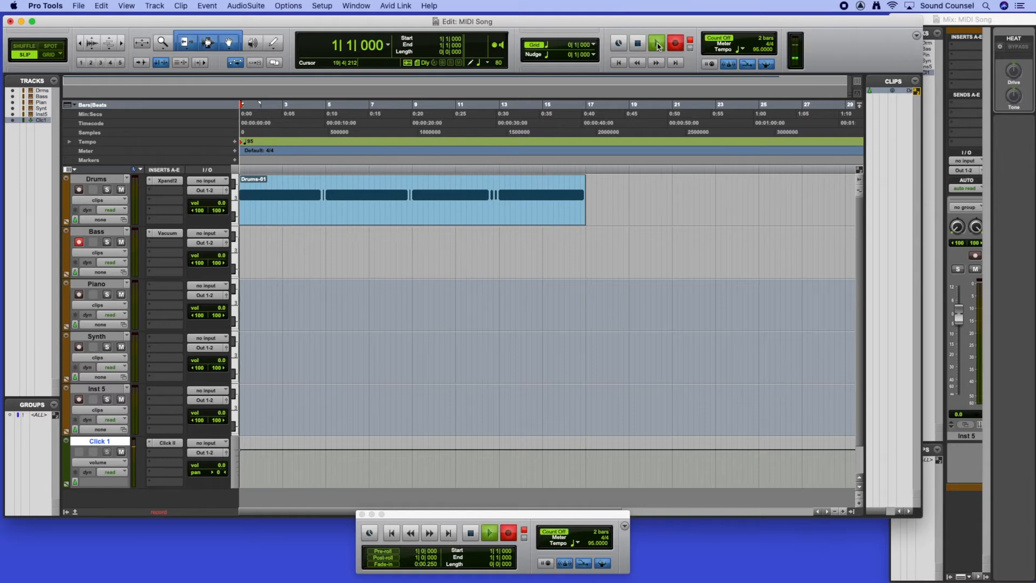
pyautogui.click(657, 45)
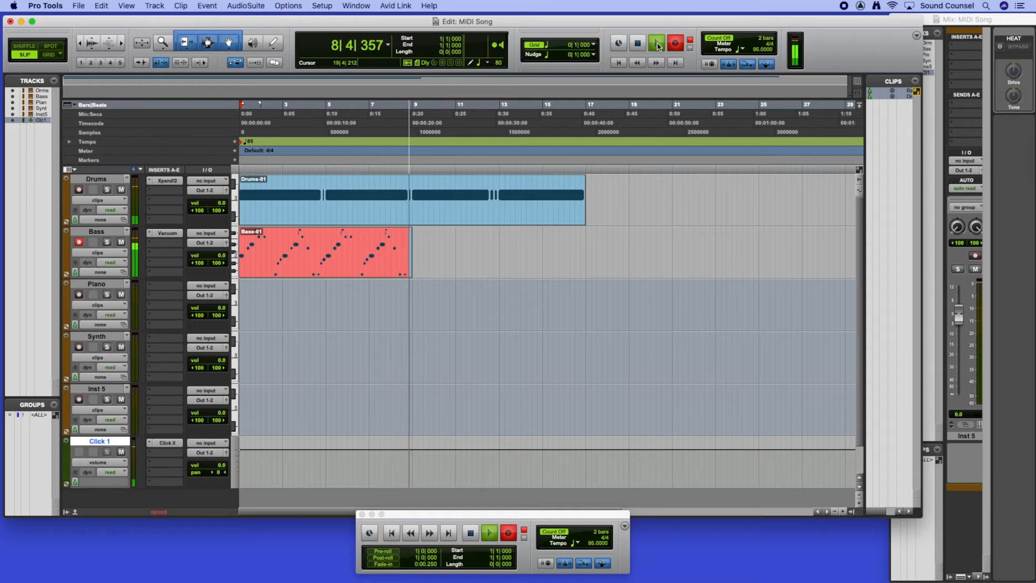
pyautogui.press('space')
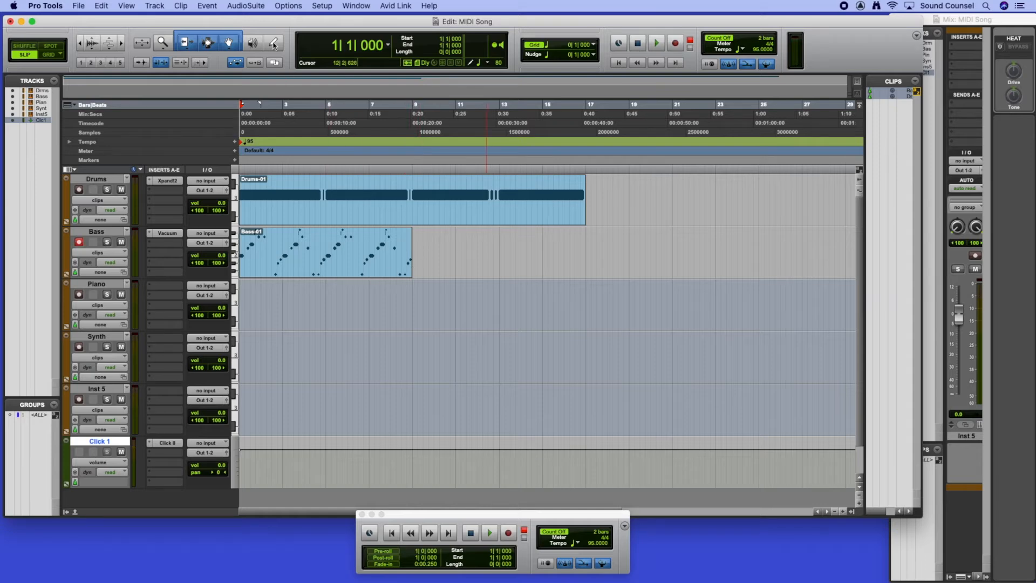
# Step: Increase the height of the Bass track and set the grid value to 1/16 note
pyautogui.click(122, 43)
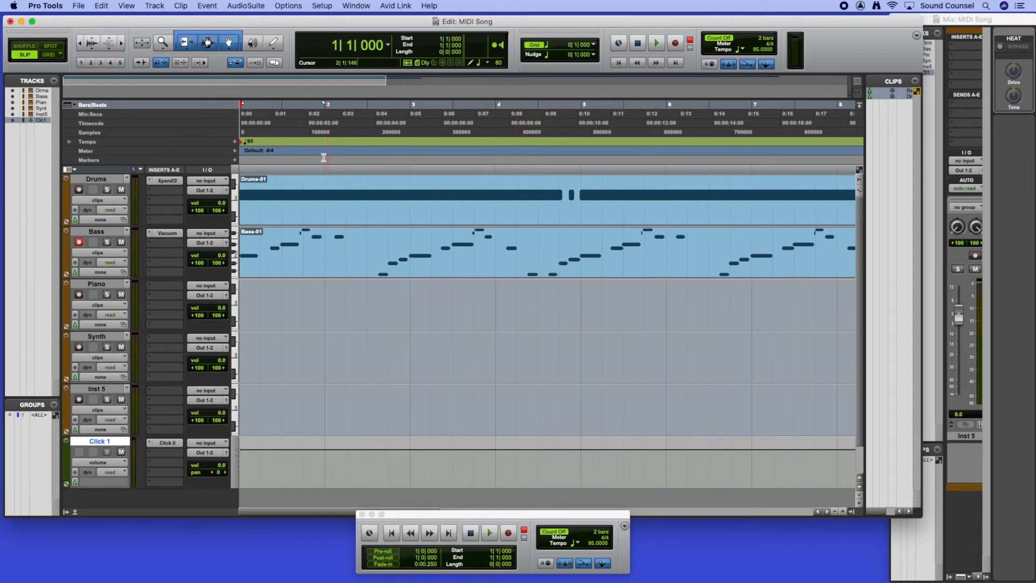
pyautogui.click(235, 244)
pyautogui.click(254, 265)
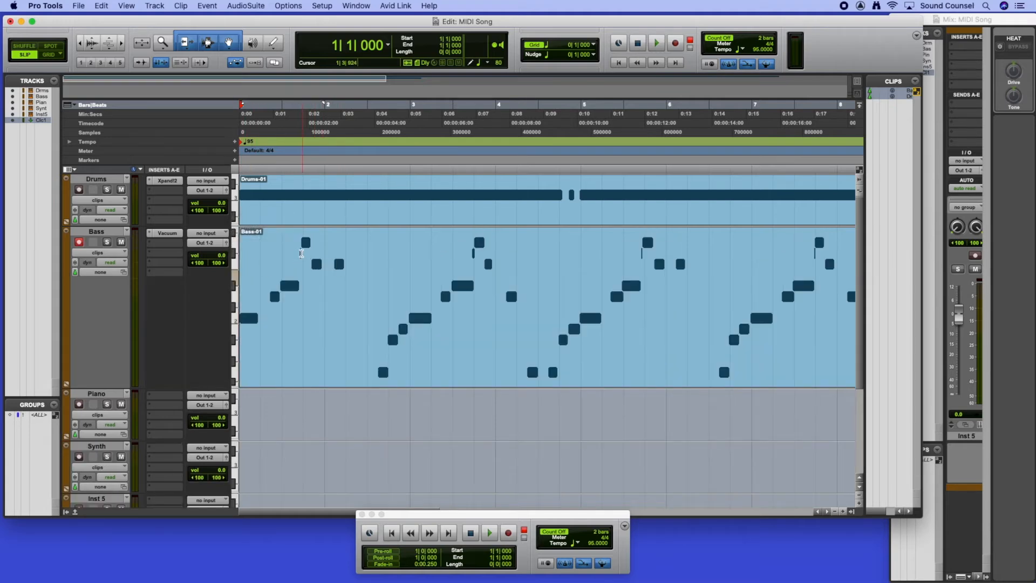
pyautogui.click(124, 45)
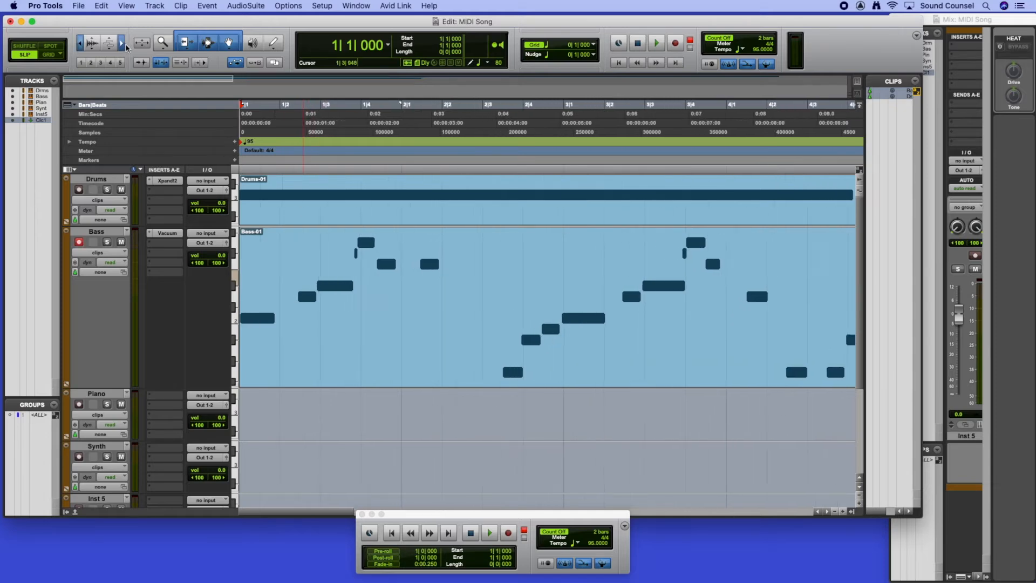
pyautogui.click(122, 43)
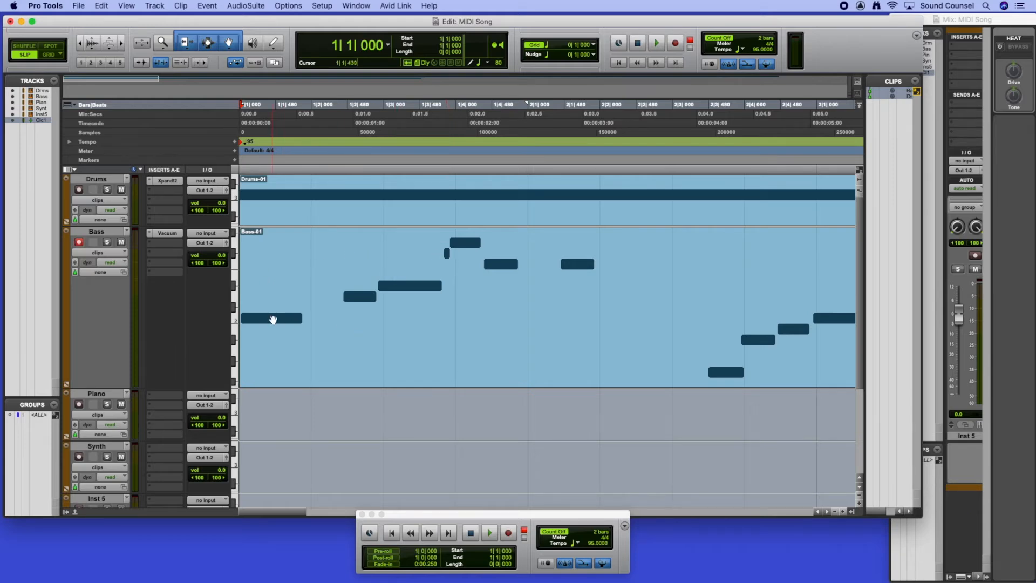
pyautogui.click(551, 47)
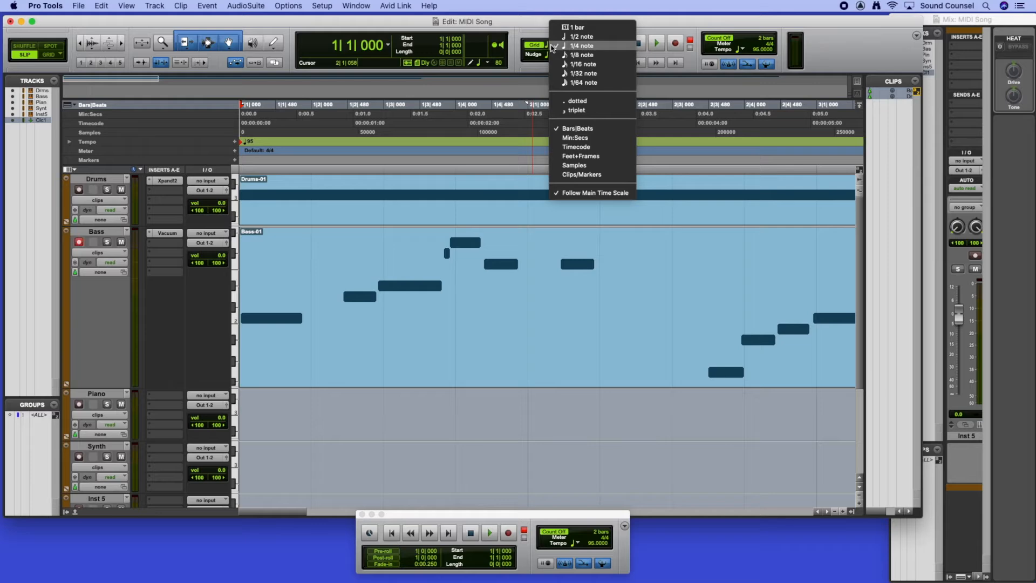
pyautogui.click(583, 64)
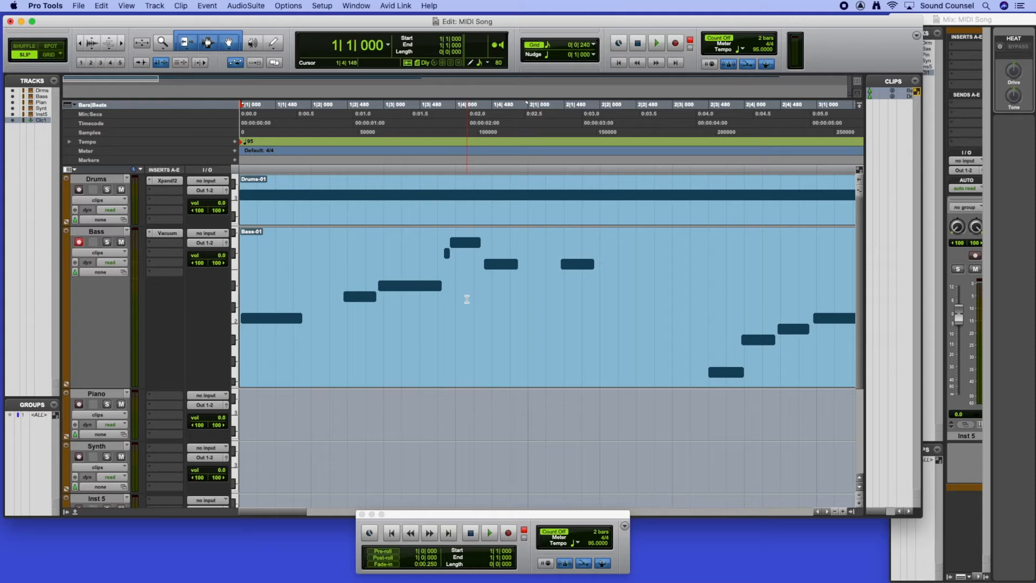
# Step: Select the whole Bass clip and quantize its note starts to a 1/16-note grid, preserving note duration
pyautogui.click(229, 42)
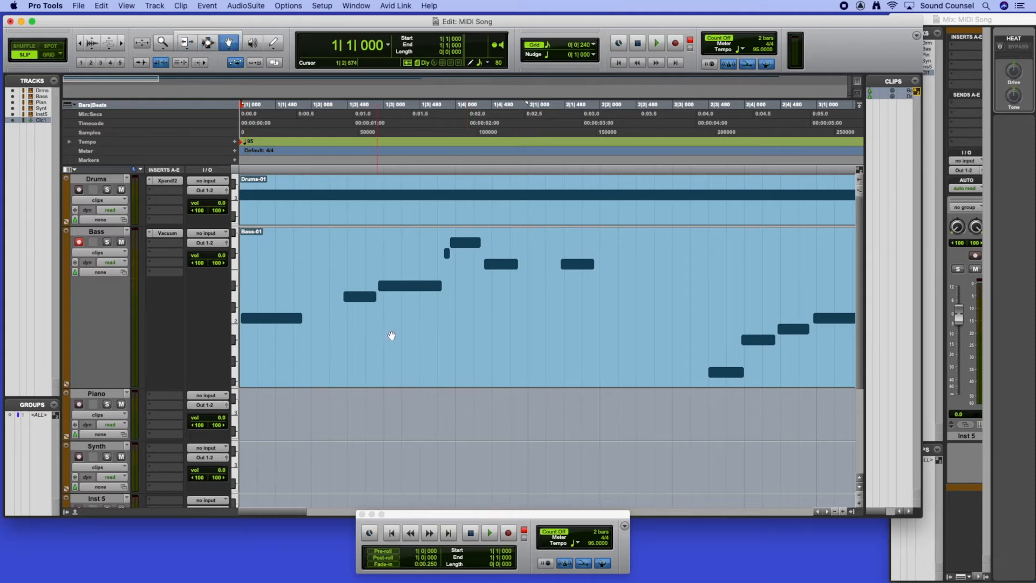
pyautogui.click(392, 336)
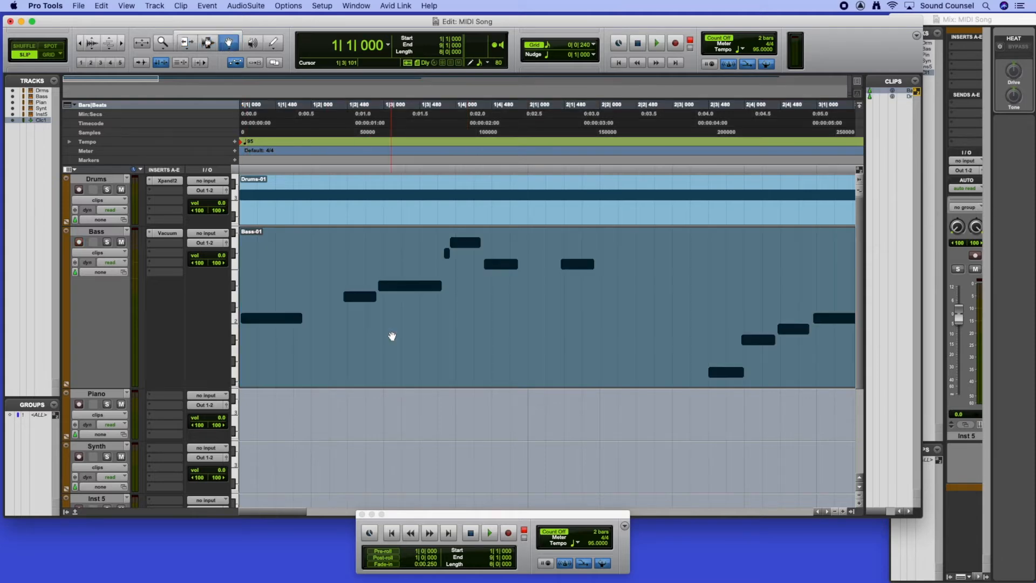
pyautogui.click(202, 32)
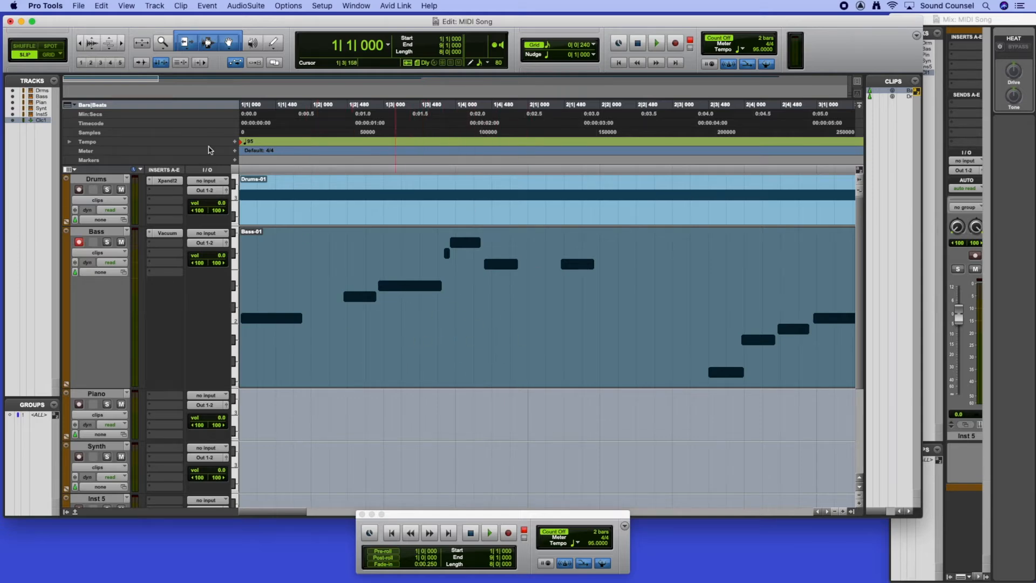
pyautogui.click(79, 43)
pyautogui.click(80, 44)
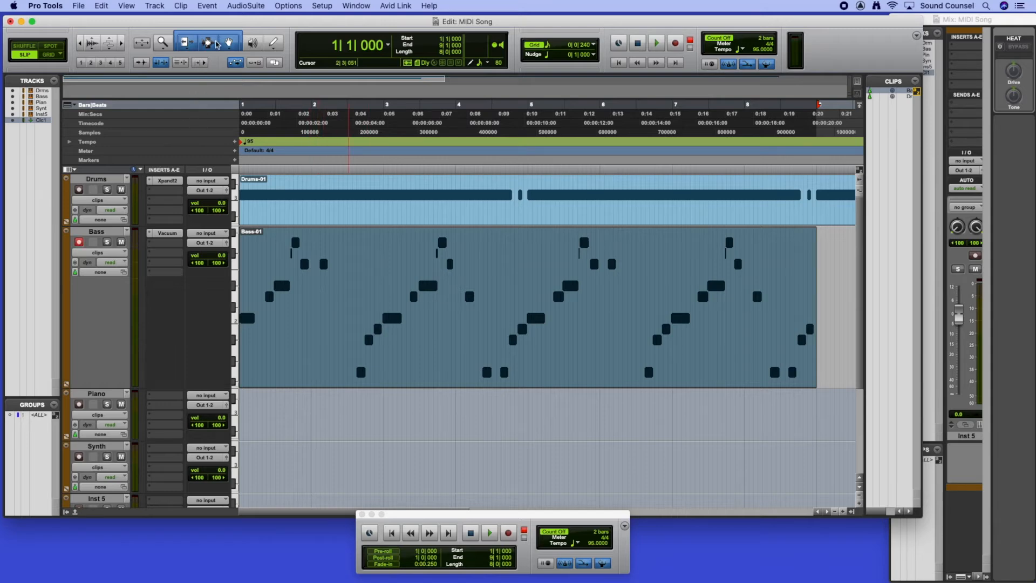
pyautogui.click(208, 6)
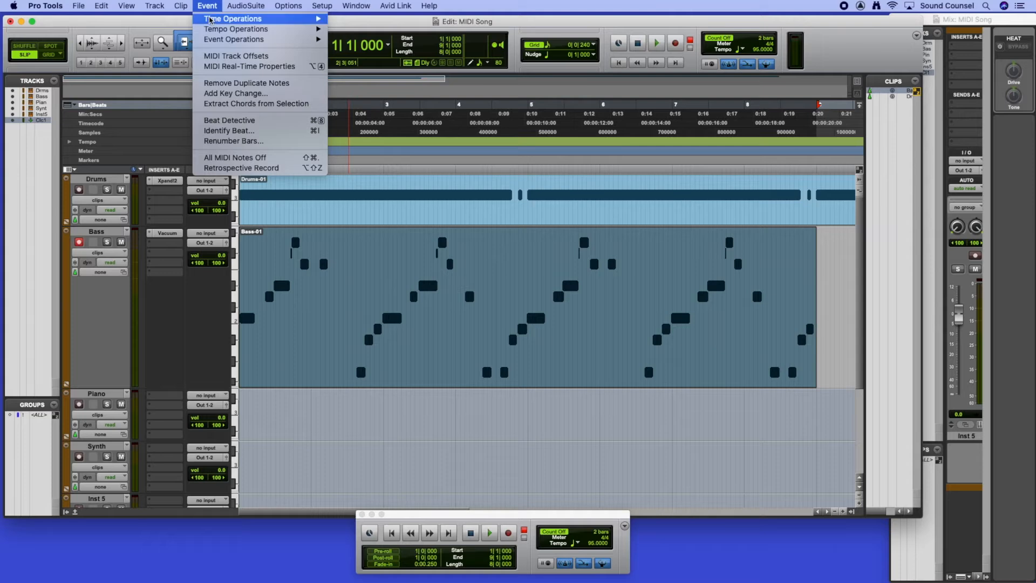
pyautogui.moveTo(212, 42)
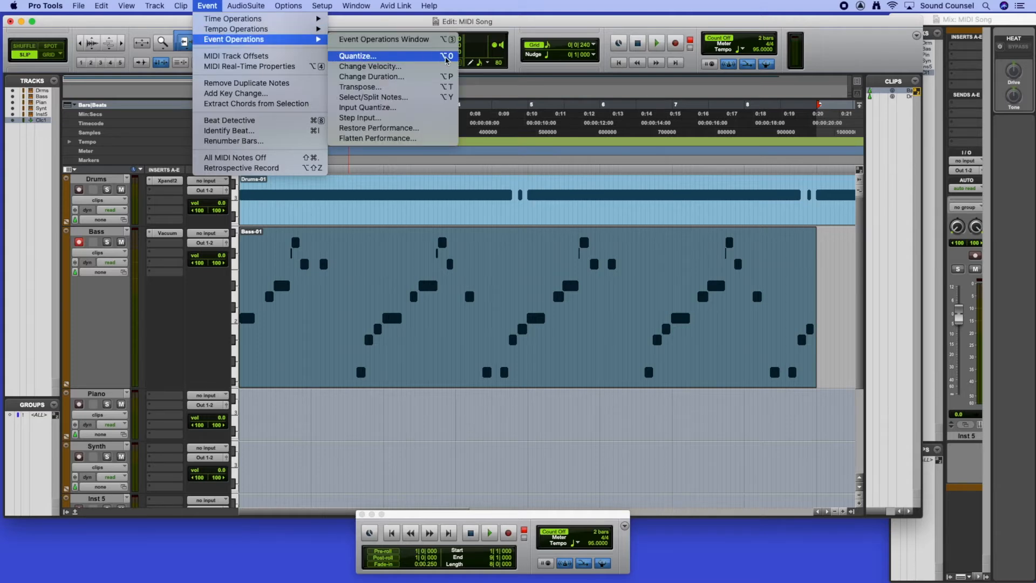
pyautogui.click(399, 60)
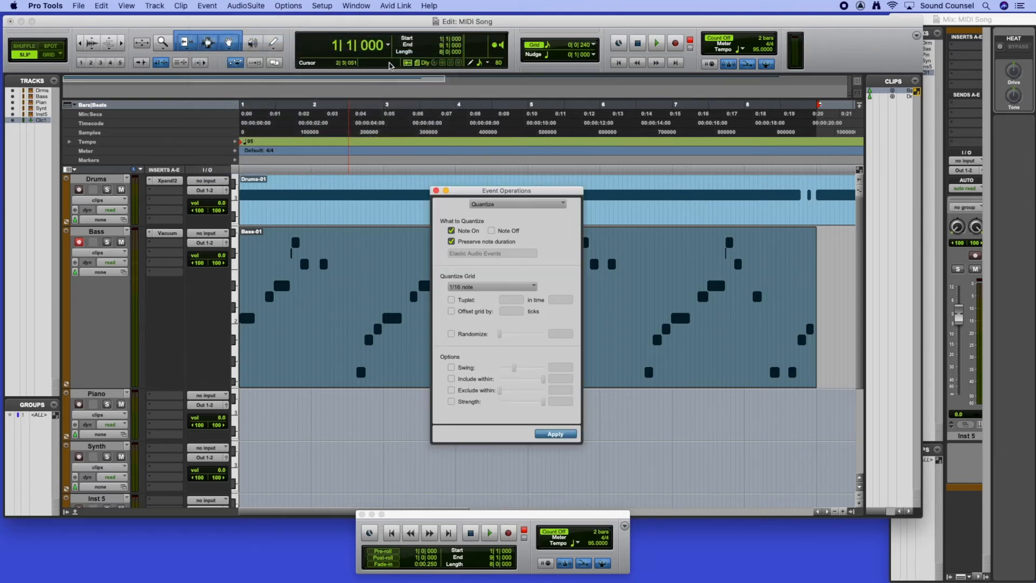
pyautogui.moveTo(475, 198); pyautogui.dragTo(725, 188)
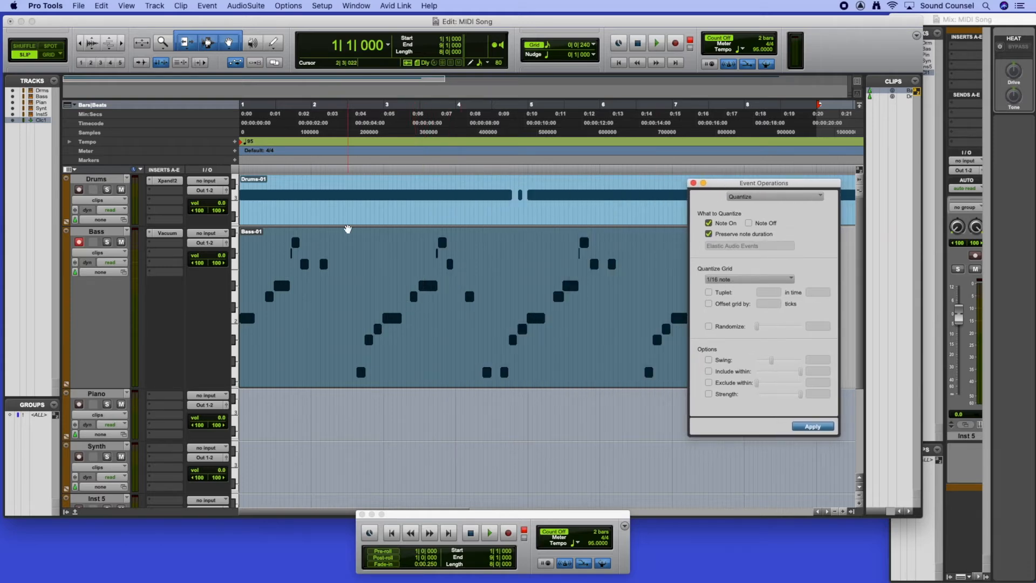
pyautogui.click(121, 43)
pyautogui.click(120, 43)
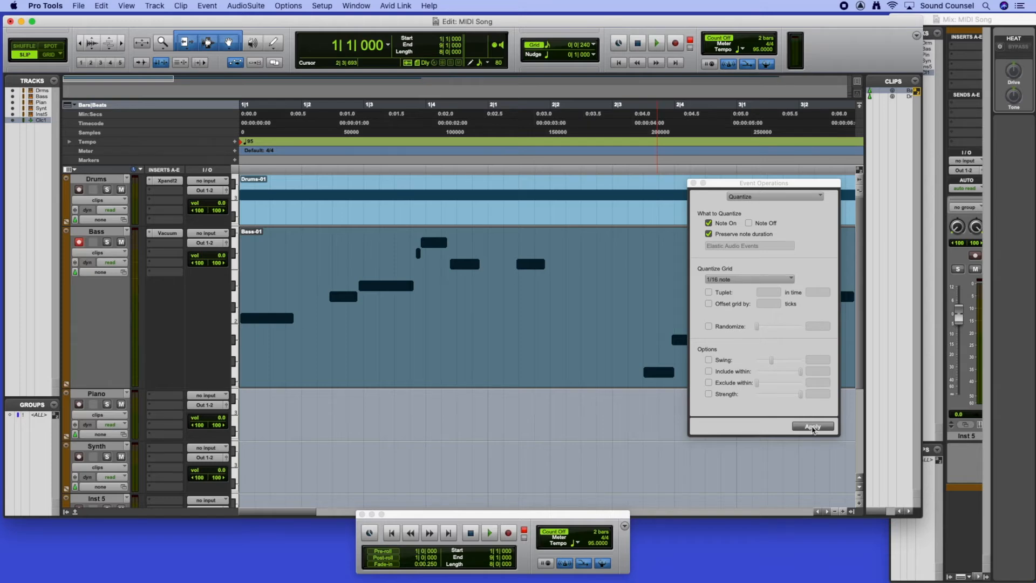
pyautogui.click(814, 427)
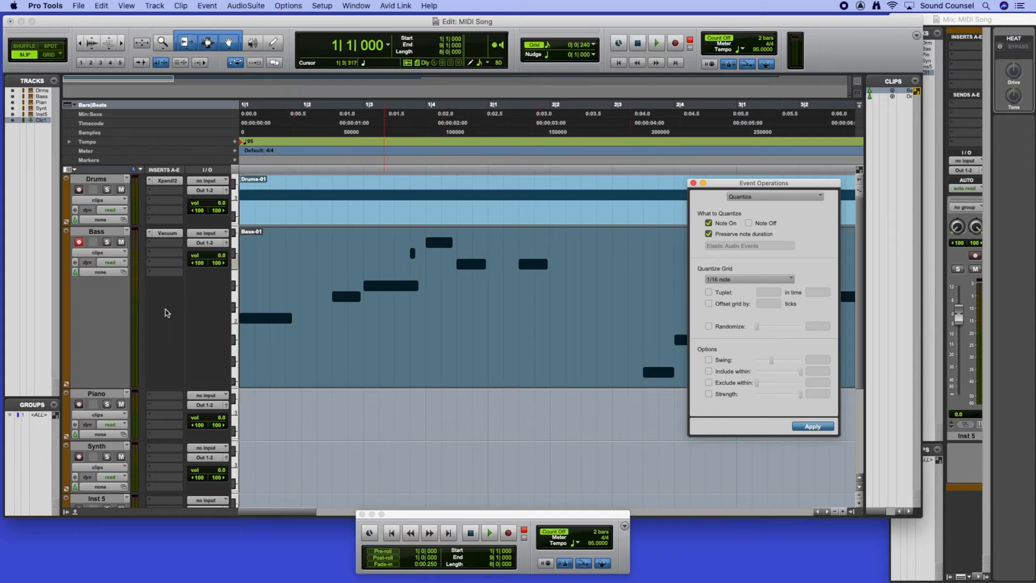
# Step: Solo the Bass track and play back the quantized clip from bar 1
pyautogui.click(108, 243)
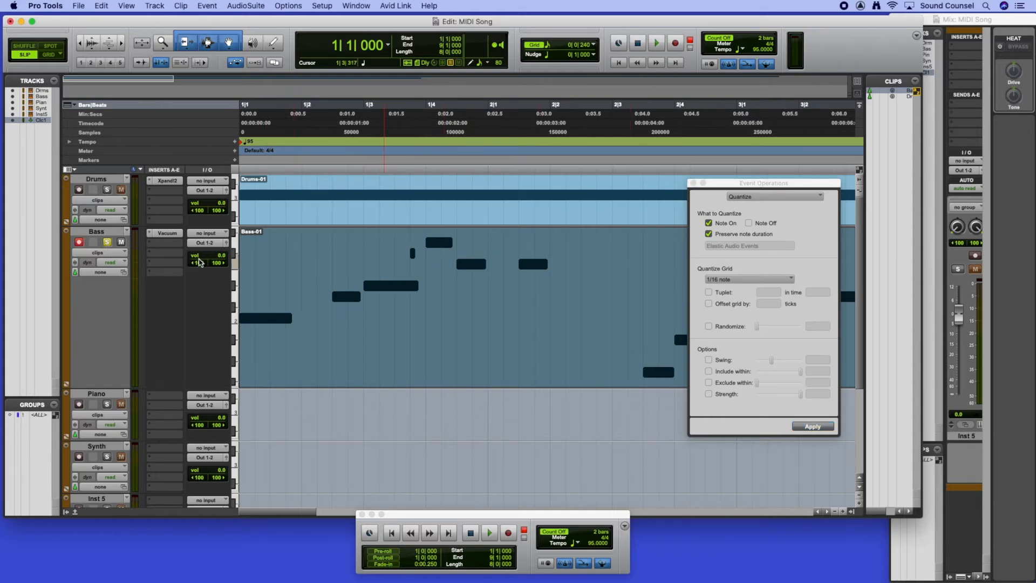
pyautogui.press('space')
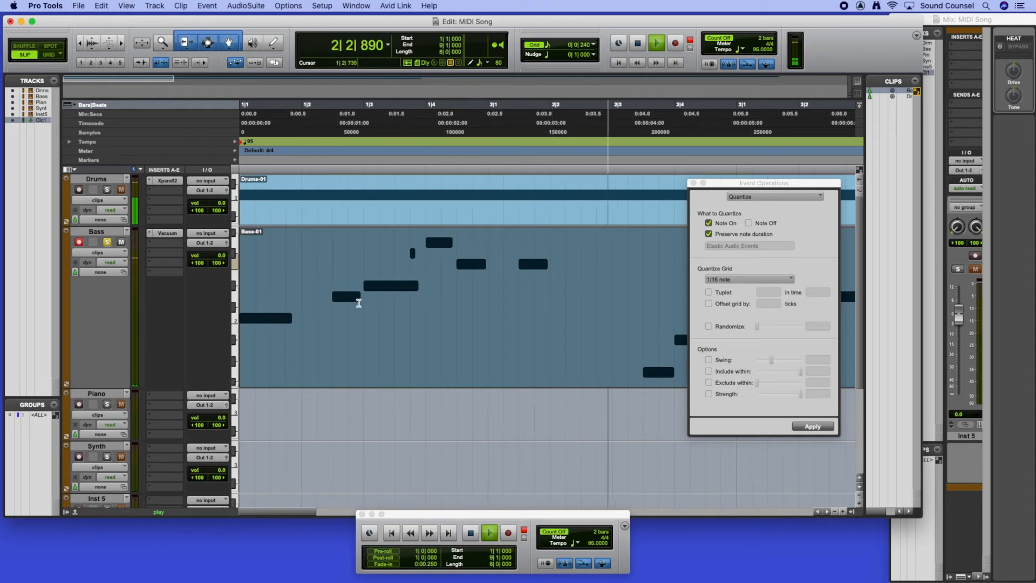
pyautogui.scroll(-3, 408, 304)
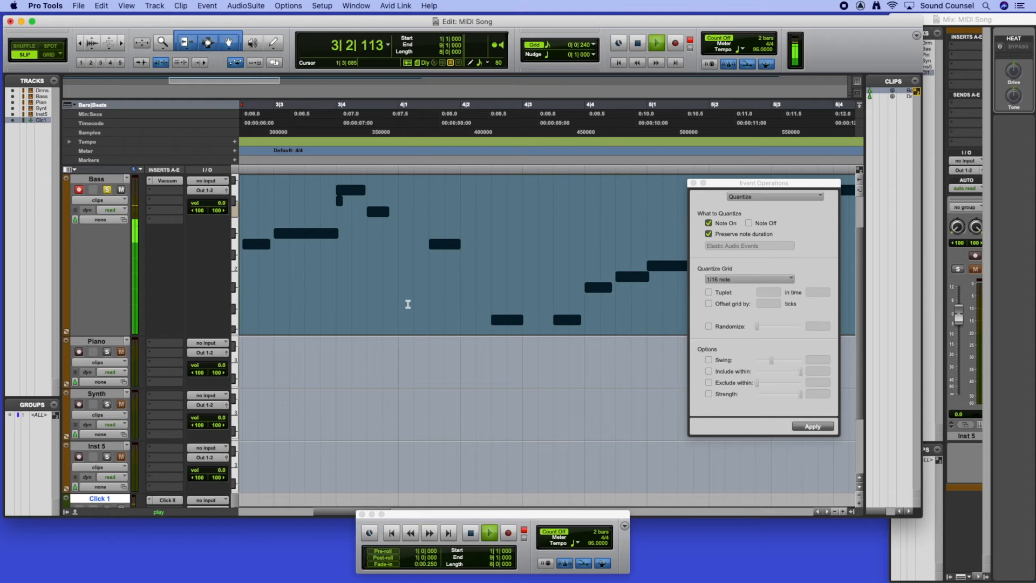
pyautogui.hscroll(5, 408, 304)
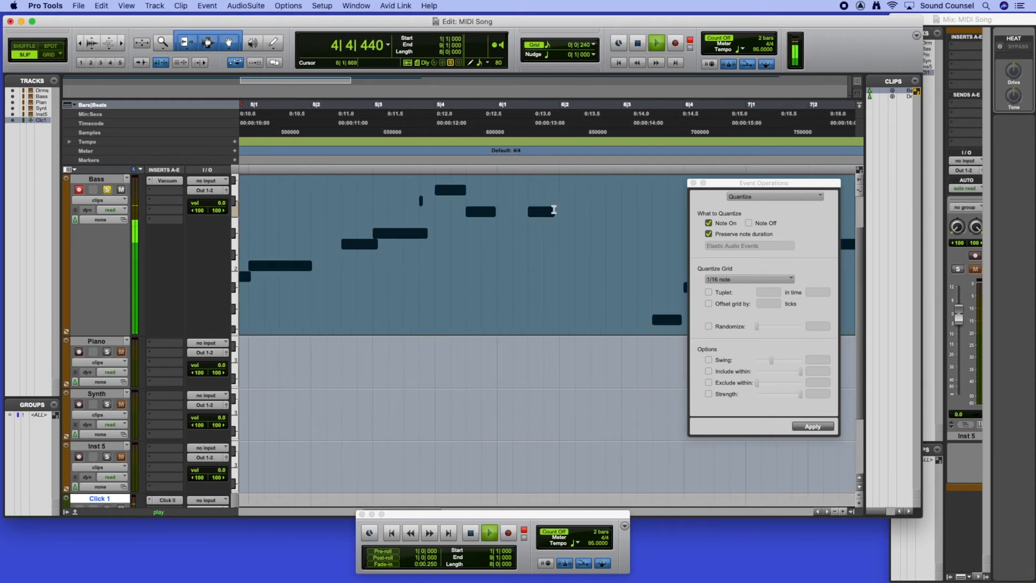
pyautogui.hscroll(-5, 553, 210)
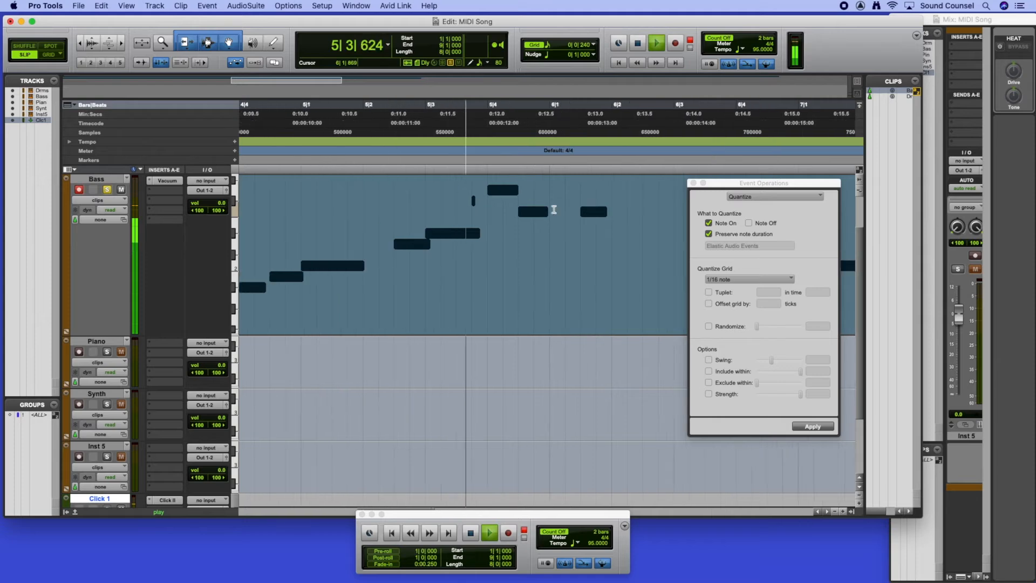
pyautogui.hscroll(2, 553, 209)
pyautogui.press('space')
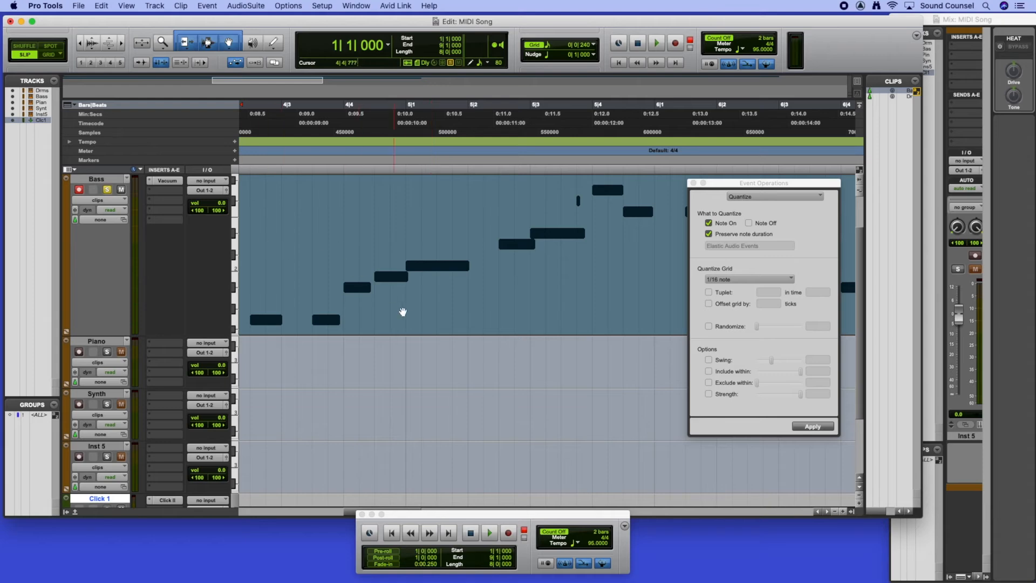
# Step: Close the Event Operations window, open the Bass clip in the MIDI Editor and enlarge the editor window
pyautogui.click(693, 183)
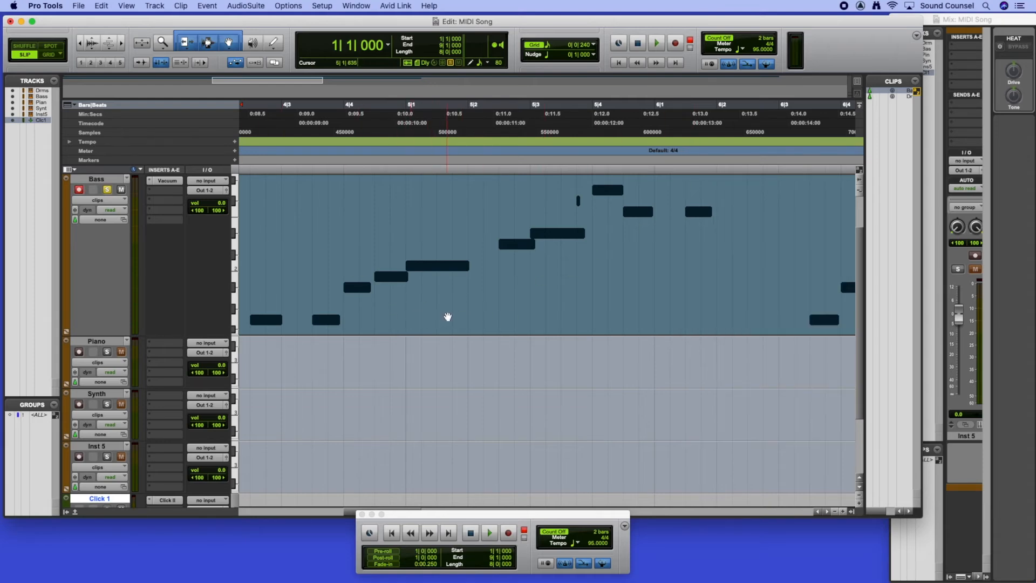
pyautogui.doubleClick(448, 317)
pyautogui.moveTo(429, 311); pyautogui.dragTo(810, 486)
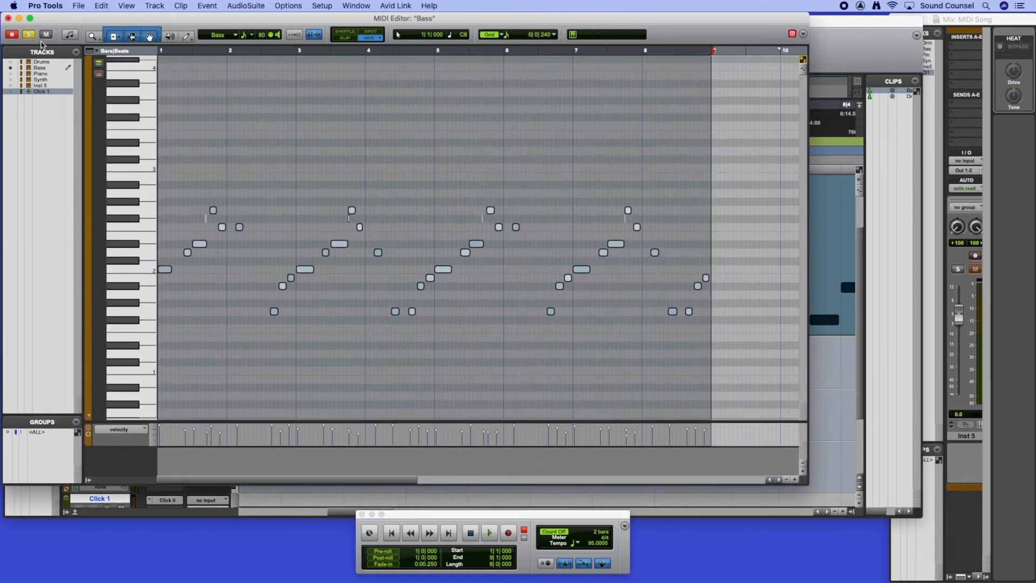
# Step: Undo and redo the quantization to compare the Bass note positions, and deselect the notes
pyautogui.scroll(-2, 243, 231)
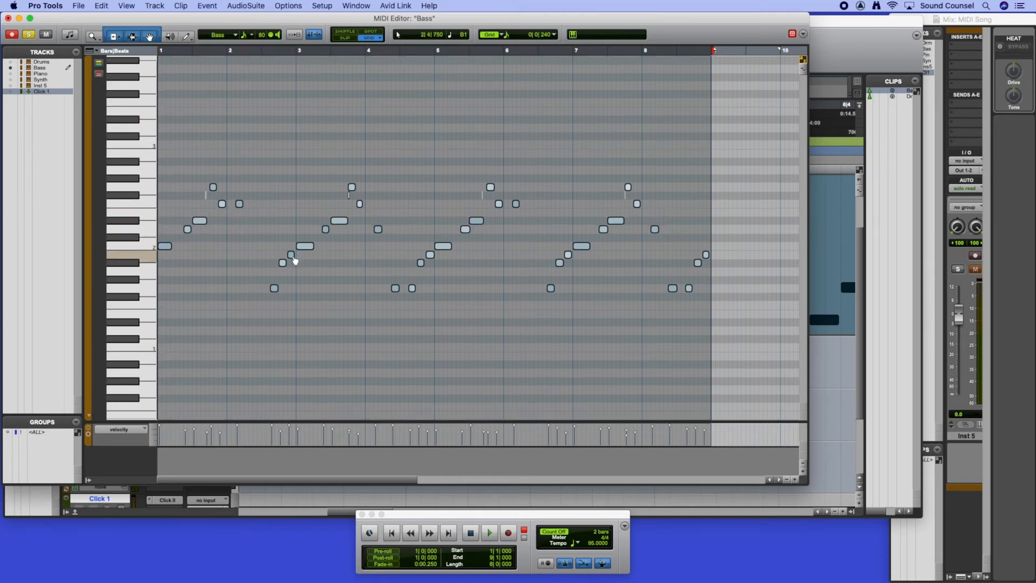
pyautogui.press('super+z')
pyautogui.press('super+shift+z')
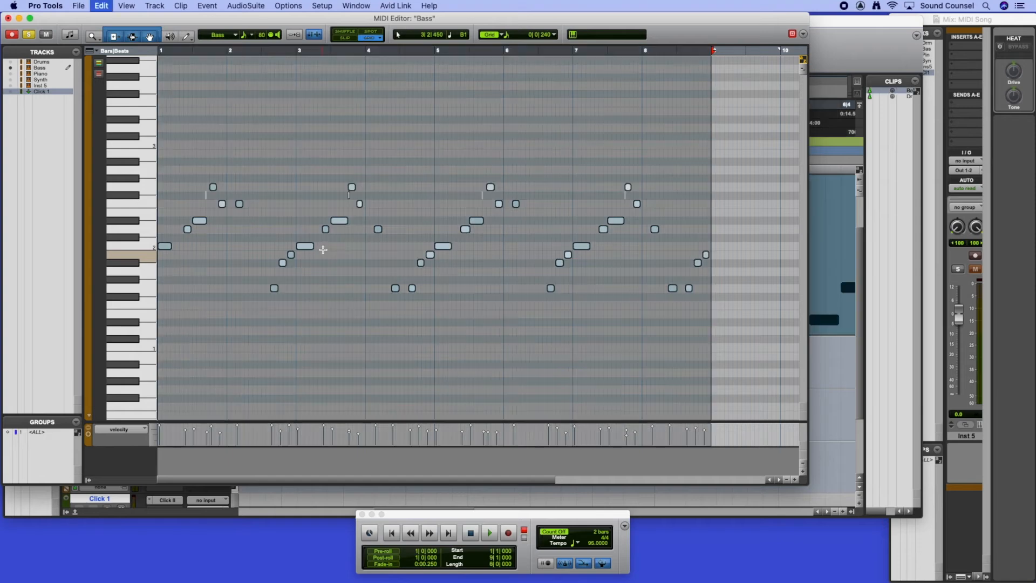
pyautogui.click(273, 145)
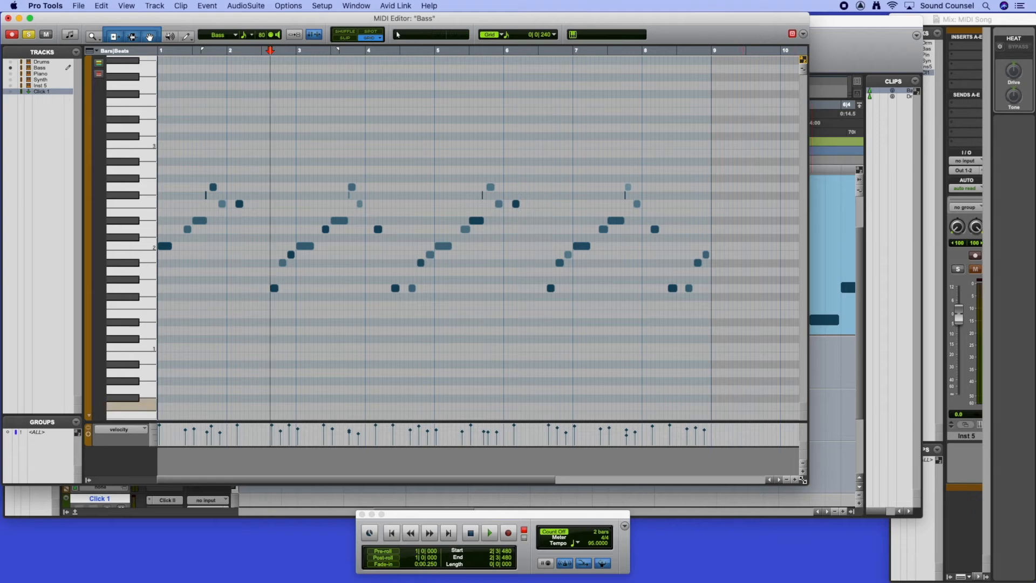
# Step: Delete the stray, very short note at 3|4|000 in the Bass clip
pyautogui.click(795, 479)
pyautogui.click(796, 480)
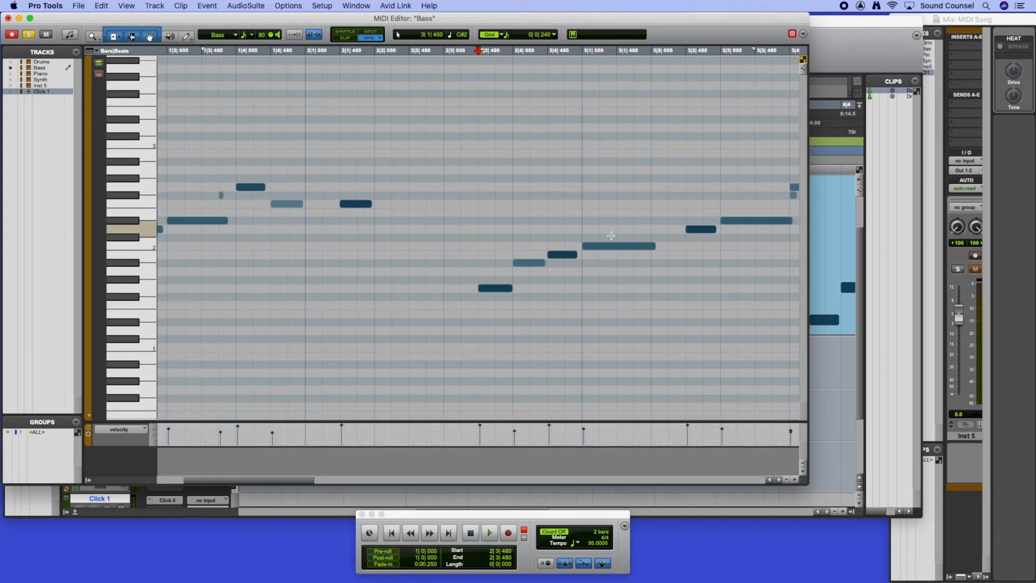
pyautogui.hscroll(2, 599, 259)
pyautogui.hscroll(6, 608, 235)
pyautogui.hscroll(5, 609, 232)
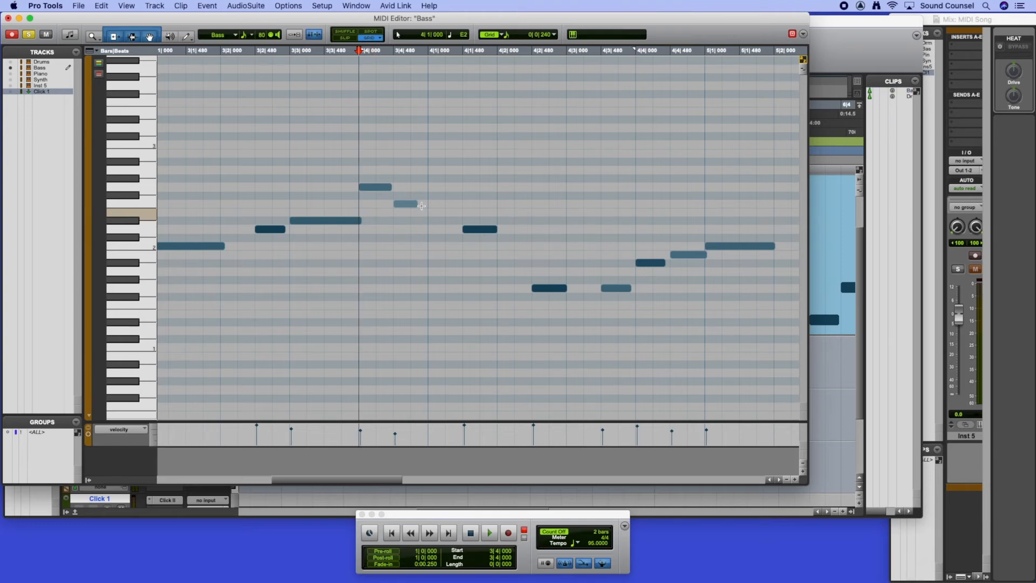
# Step: Trim the ends of the overlapping Bass notes at 4|4|480 and 5|2|480 back to where the next note begins
pyautogui.hscroll(4, 480, 278)
pyautogui.click(597, 255)
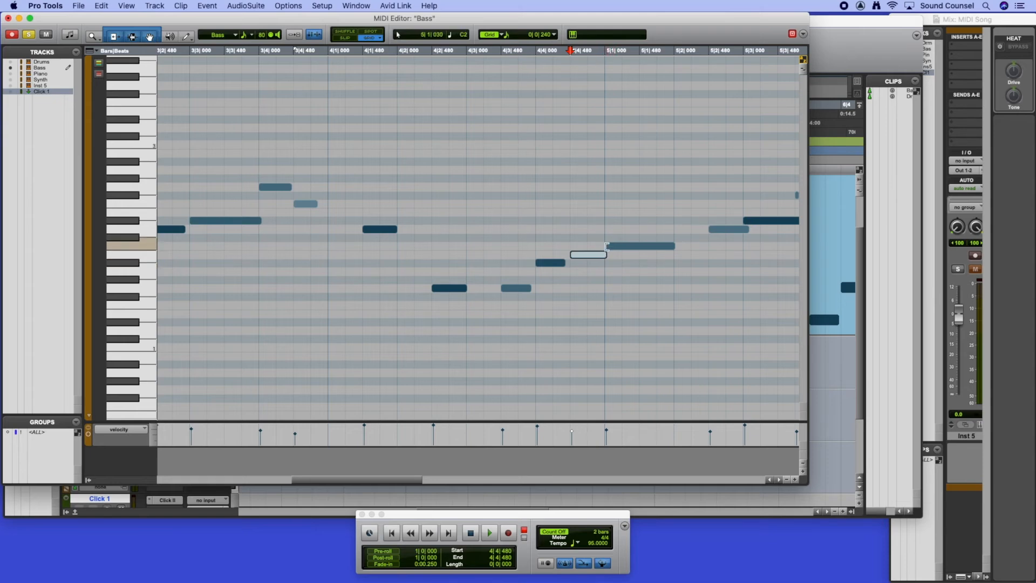
pyautogui.moveTo(598, 256); pyautogui.dragTo(598, 256)
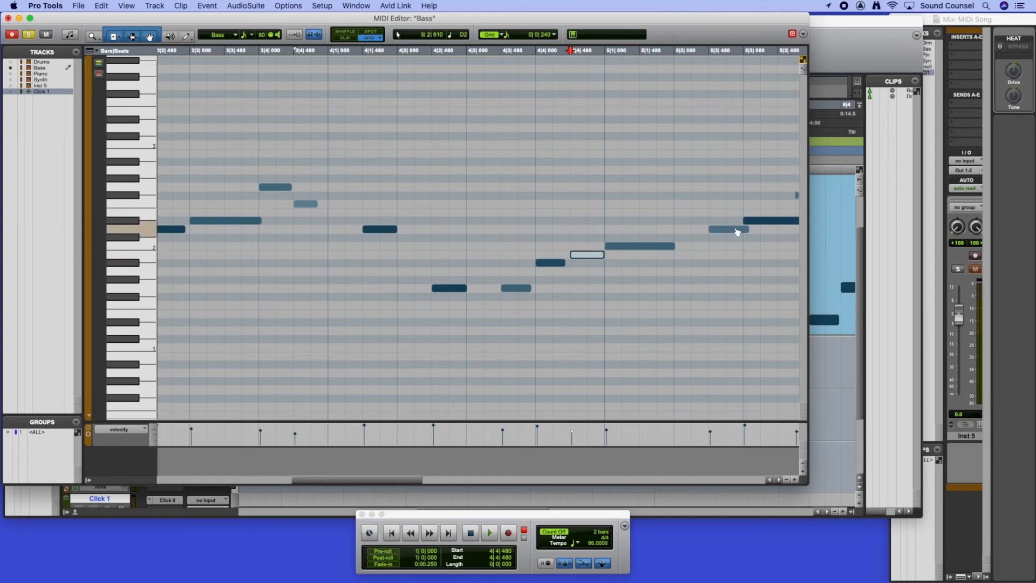
pyautogui.click(744, 228)
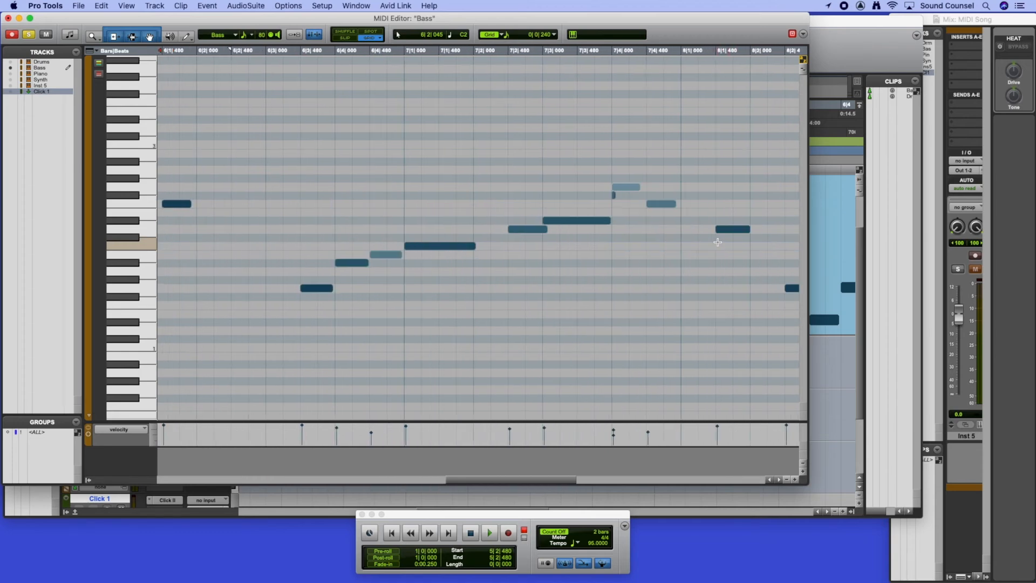
# Step: Trim the overlapping Bass note at 7|2|480 back to the next note and delete the stray short notes at 7|4|000 and 5|3|720
pyautogui.click(544, 229)
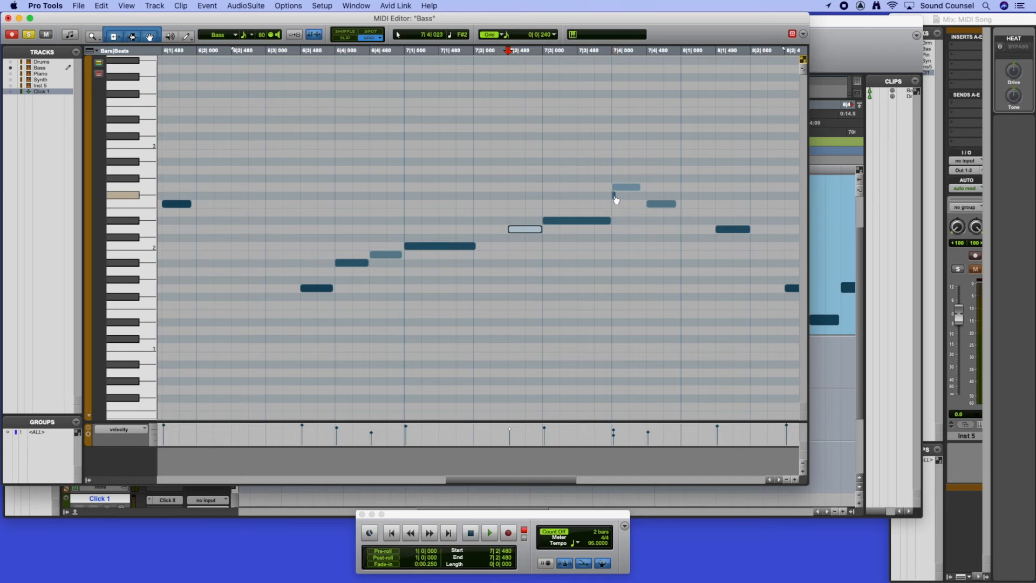
pyautogui.hscroll(-5, 359, 210)
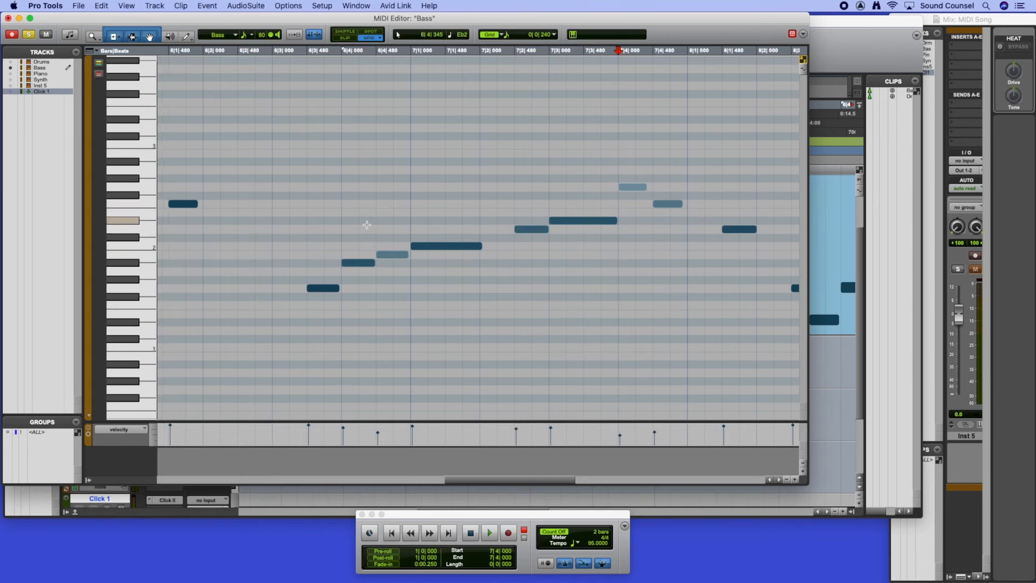
pyautogui.click(350, 200)
pyautogui.press('Delete')
pyautogui.hscroll(10, 497, 324)
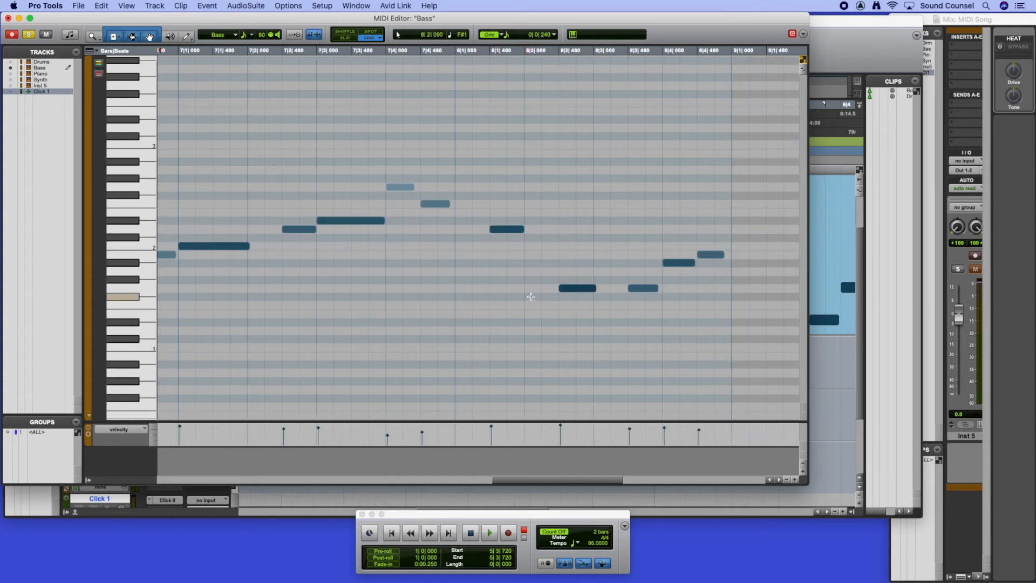
pyautogui.hscroll(-20, 543, 296)
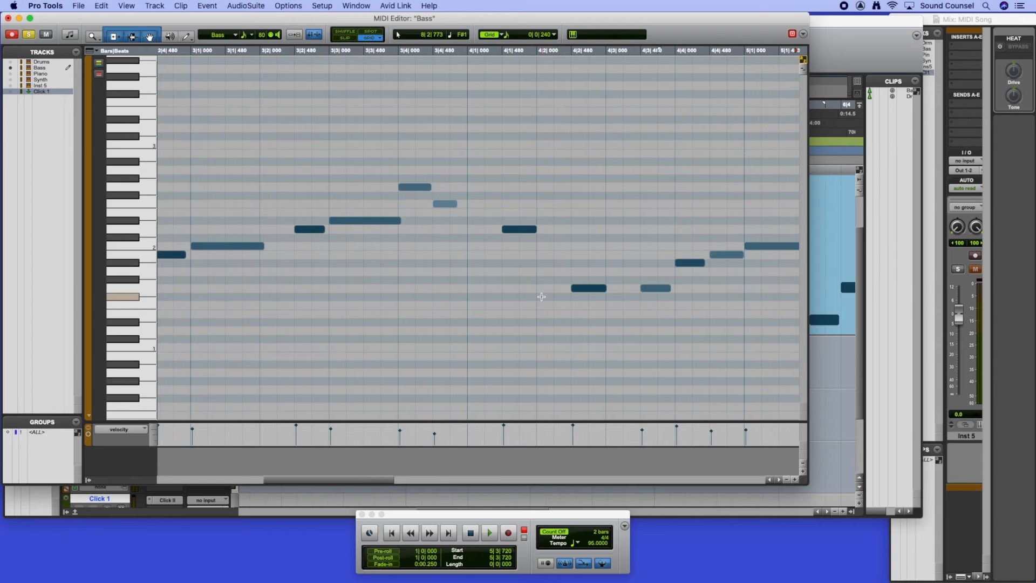
# Step: Play the edited Bass part briefly and close its MIDI Editor window
pyautogui.press('space')
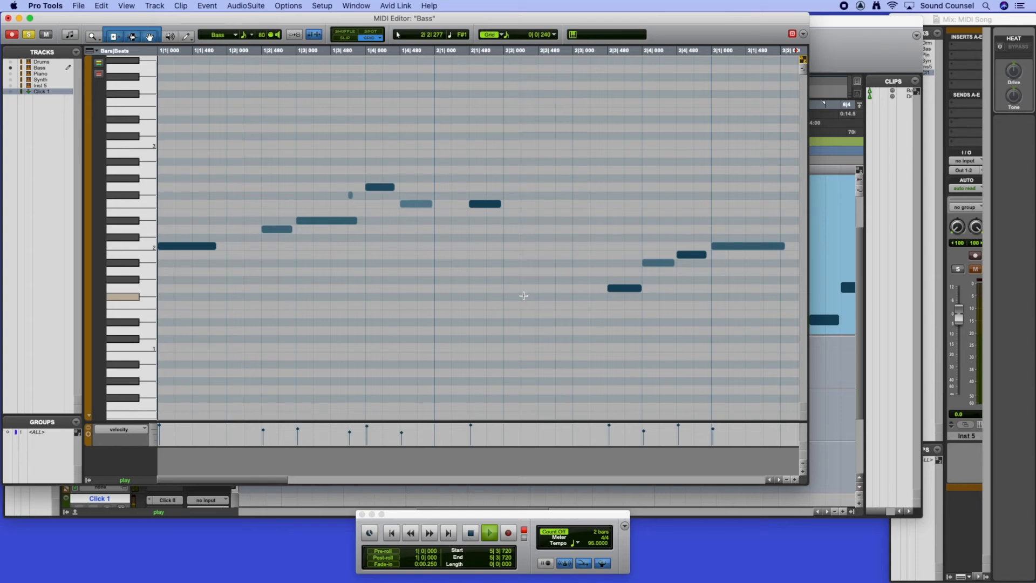
pyautogui.press('space')
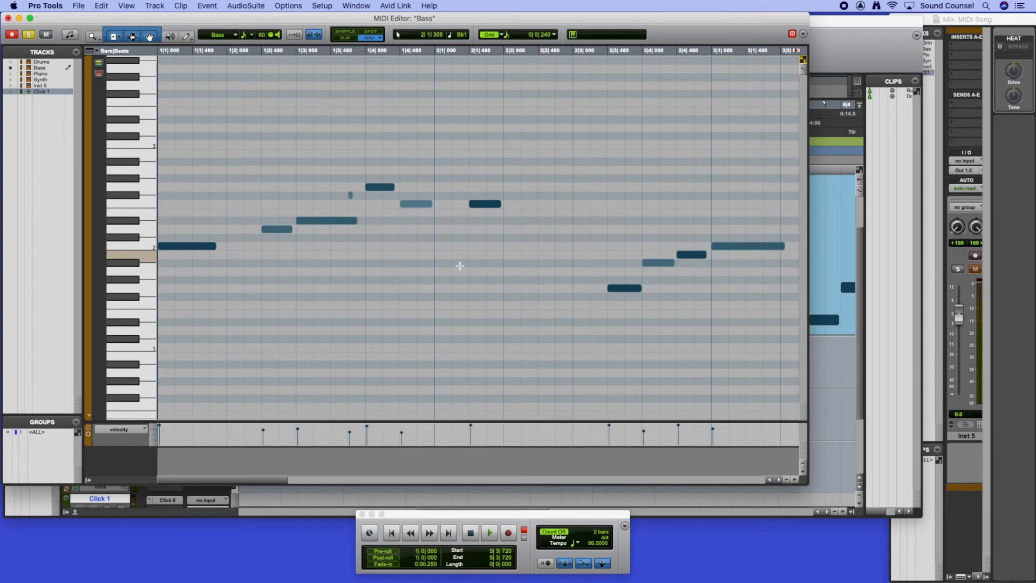
pyautogui.click(9, 19)
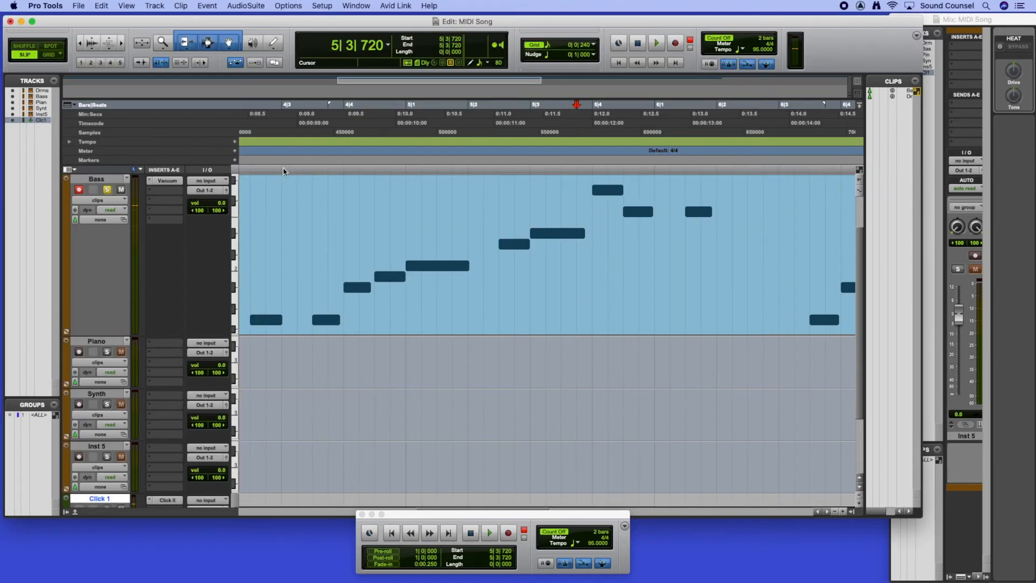
# Step: Turn off record enable and solo on the Bass track
pyautogui.click(81, 47)
pyautogui.click(81, 47)
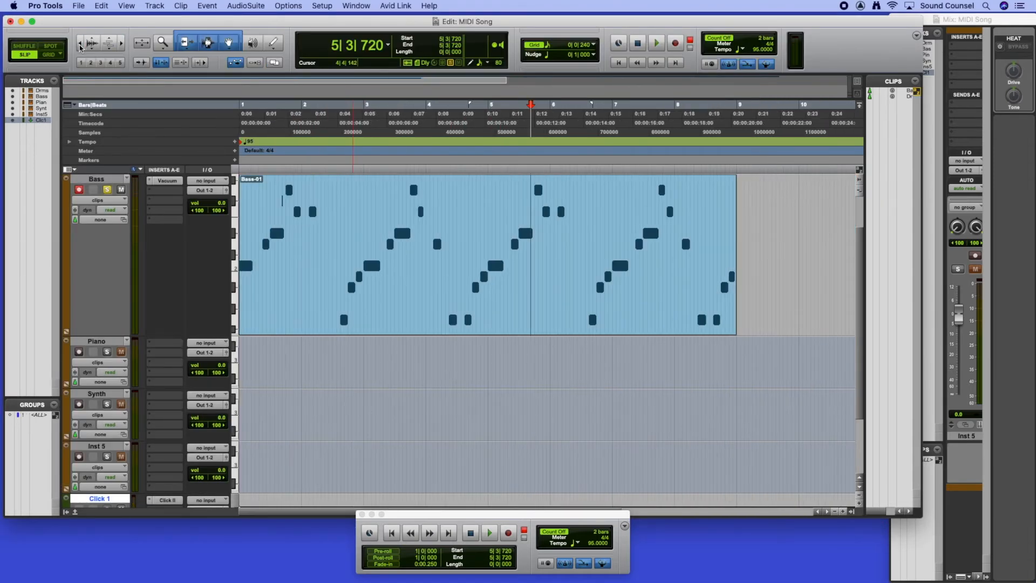
pyautogui.click(81, 46)
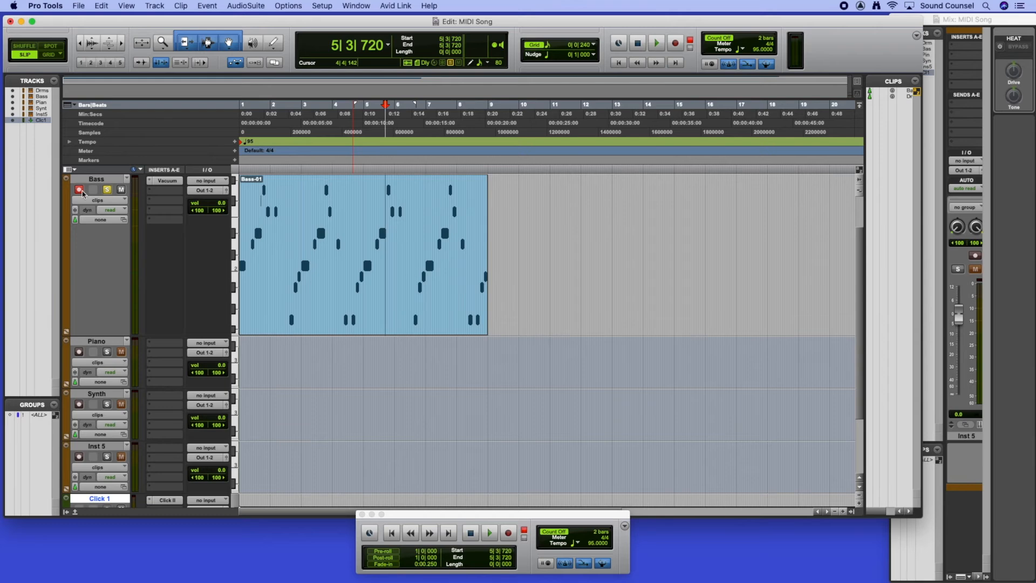
pyautogui.scroll(2, 98, 182)
pyautogui.click(108, 242)
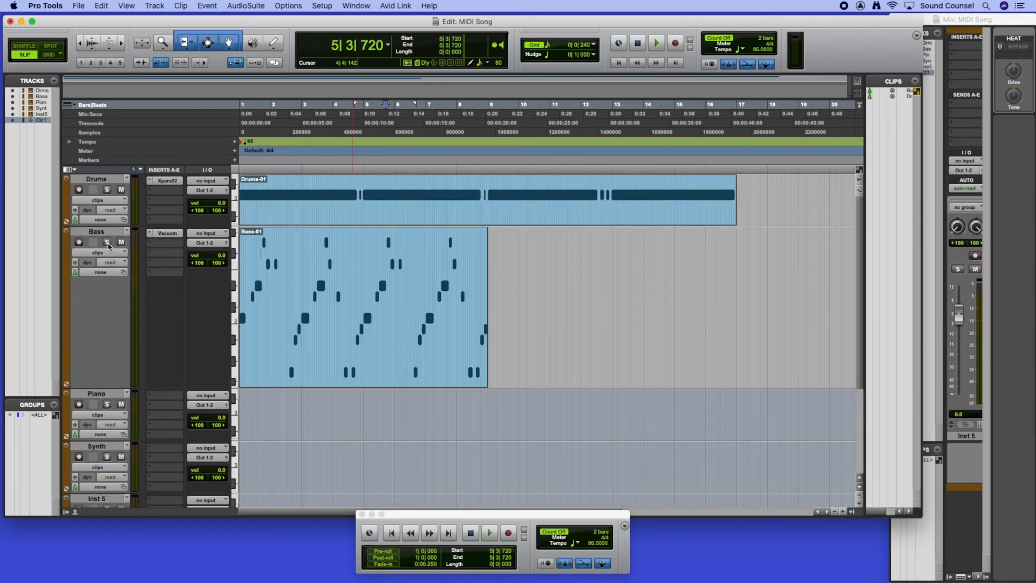
# Step: Play the Drums and Bass tracks together, restarting playback from the beginning of the song
pyautogui.press('space')
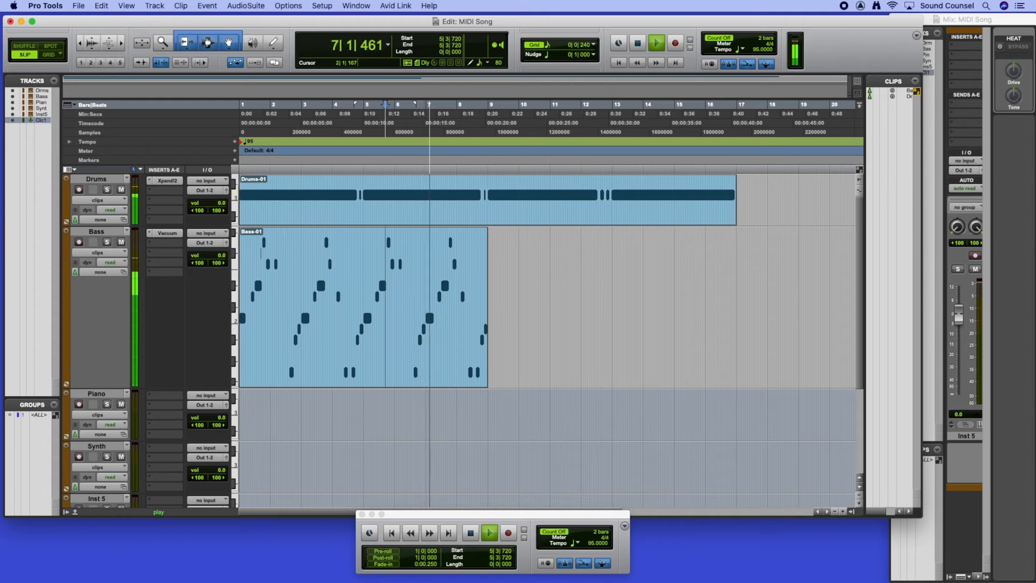
pyautogui.press('space')
pyautogui.click(619, 63)
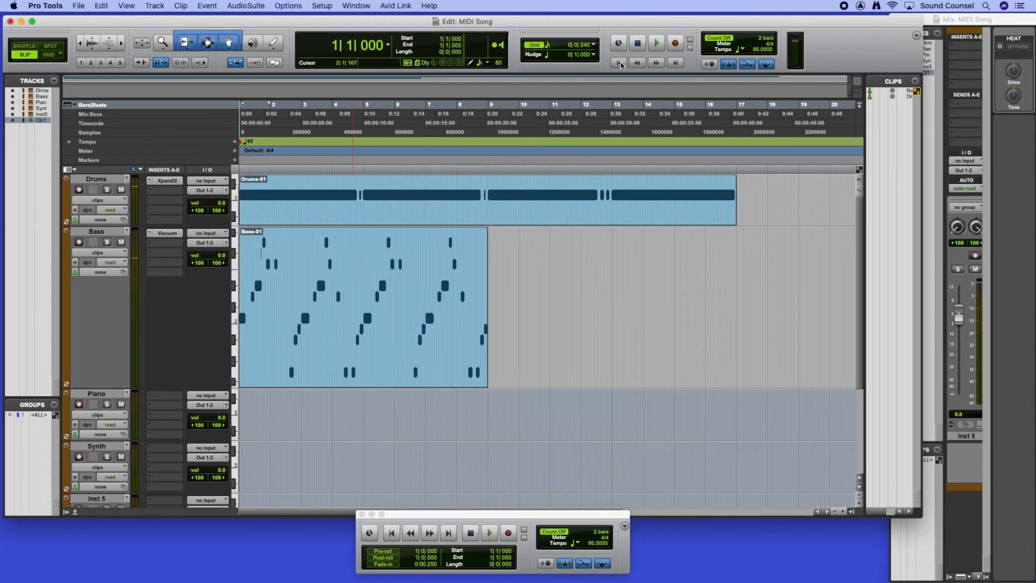
pyautogui.press('space')
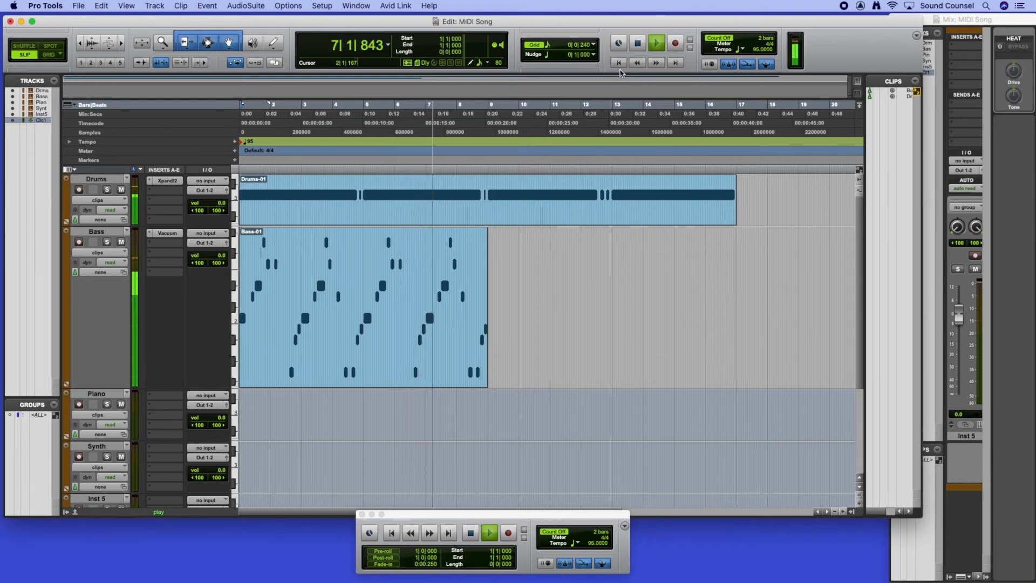
pyautogui.press('space')
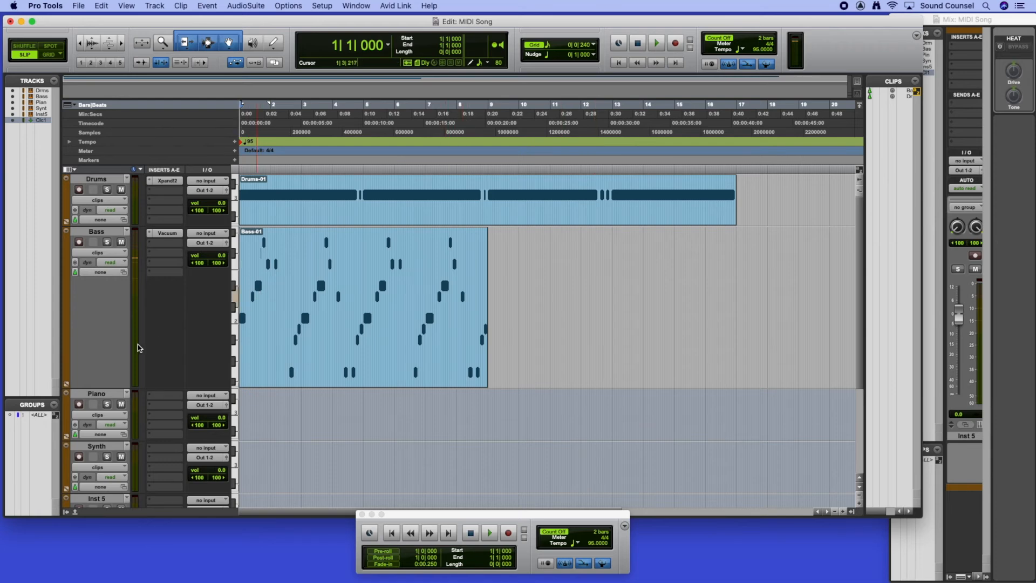
# Step: Reduce the Bass track's height to match the other instrument tracks
pyautogui.scroll(-3, 163, 400)
pyautogui.scroll(3, 163, 401)
pyautogui.click(236, 322)
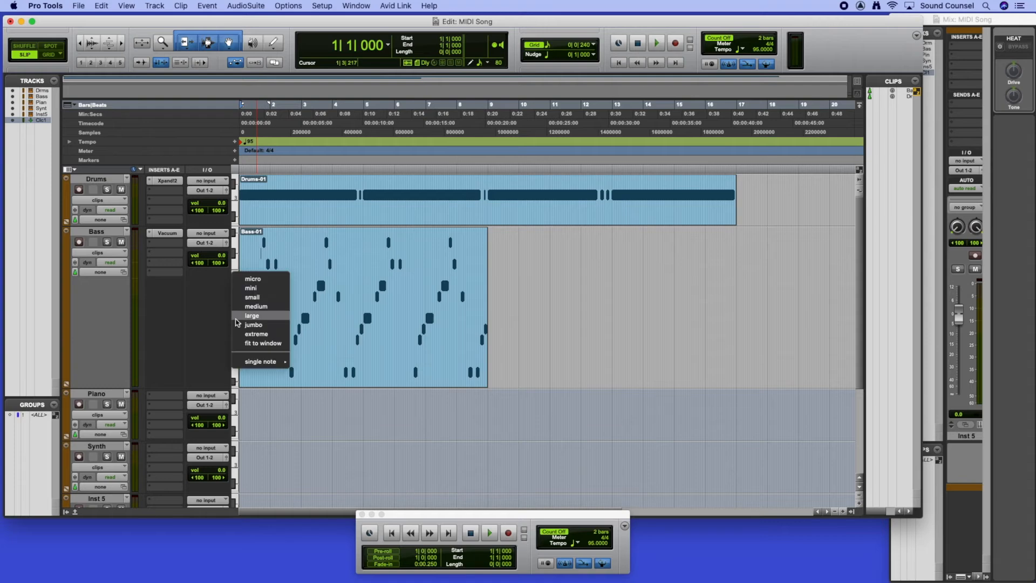
pyautogui.click(253, 316)
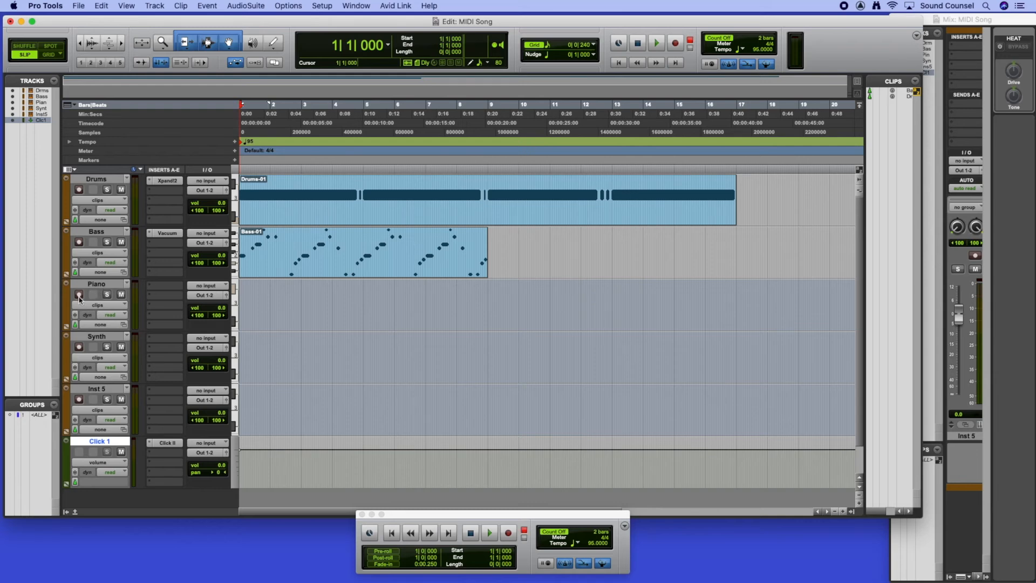
# Step: Record-enable the Piano track and insert the stereo Mini Grand instrument on it, moving its window clear of the track controls
pyautogui.click(156, 288)
pyautogui.moveTo(157, 287)
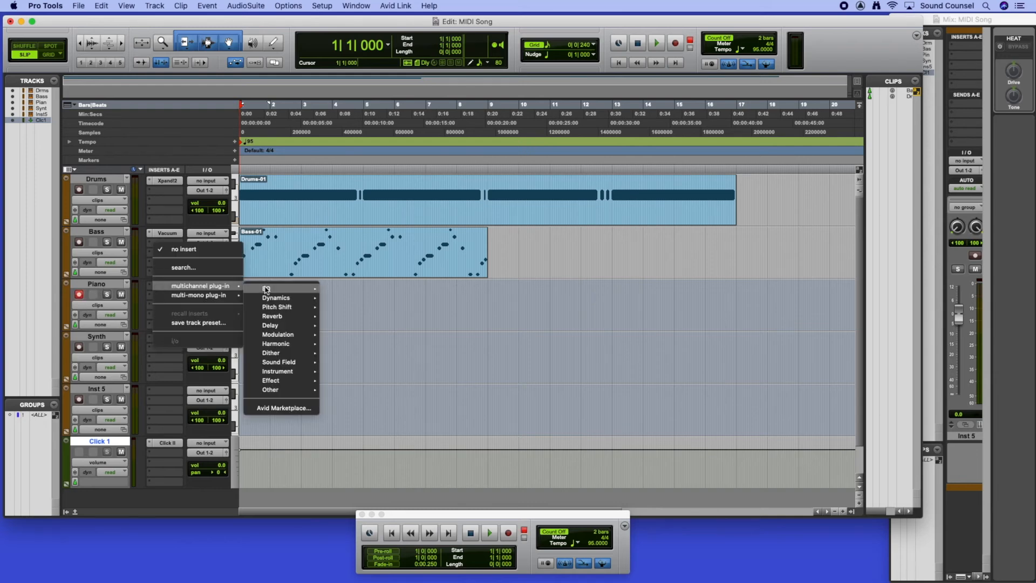
pyautogui.moveTo(277, 374)
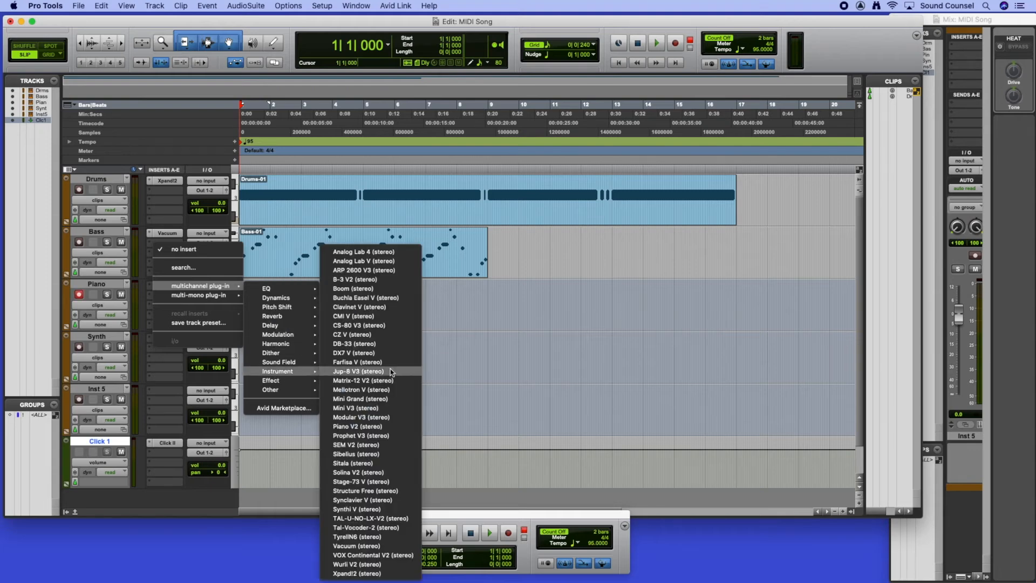
pyautogui.click(392, 398)
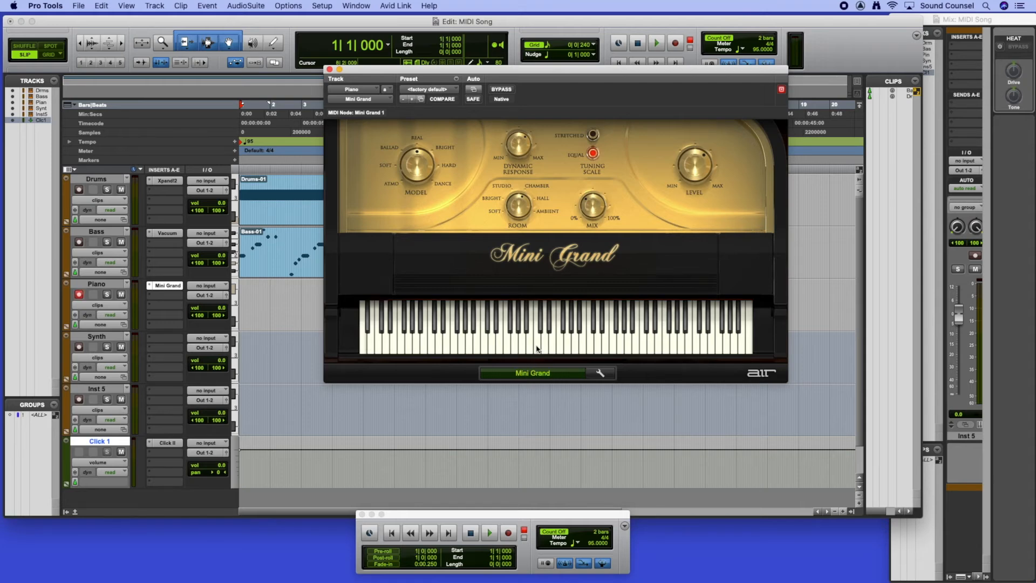
pyautogui.click(538, 347)
pyautogui.moveTo(506, 72); pyautogui.dragTo(706, 159)
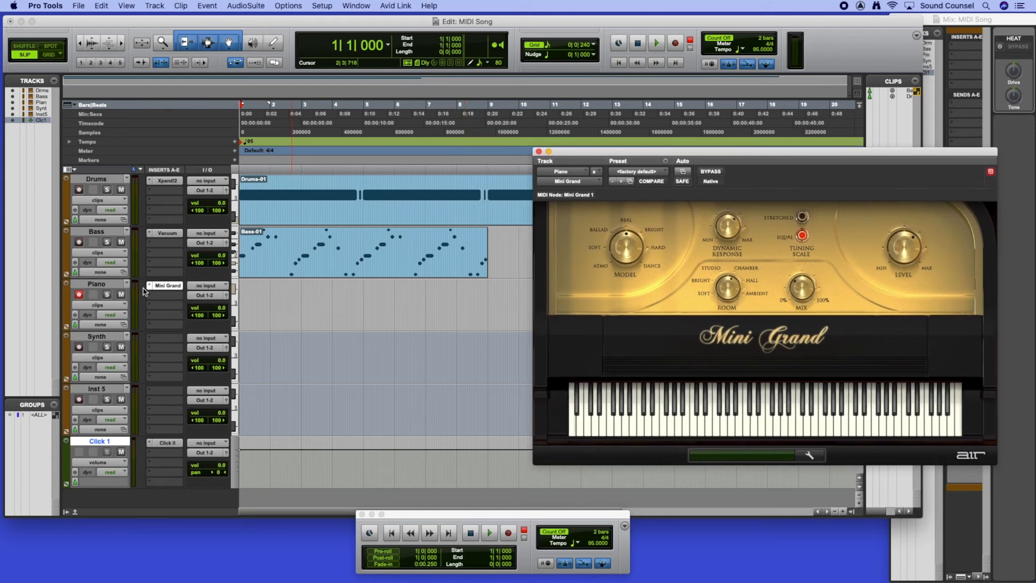
# Step: Record a trial Piano take from the beginning of the song and delete its clip
pyautogui.click(619, 63)
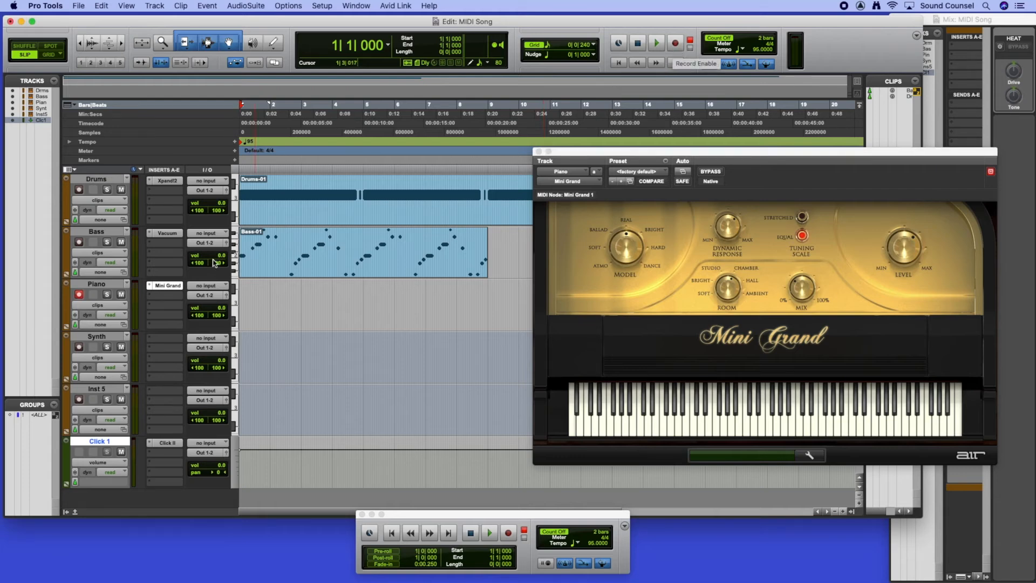
pyautogui.click(675, 43)
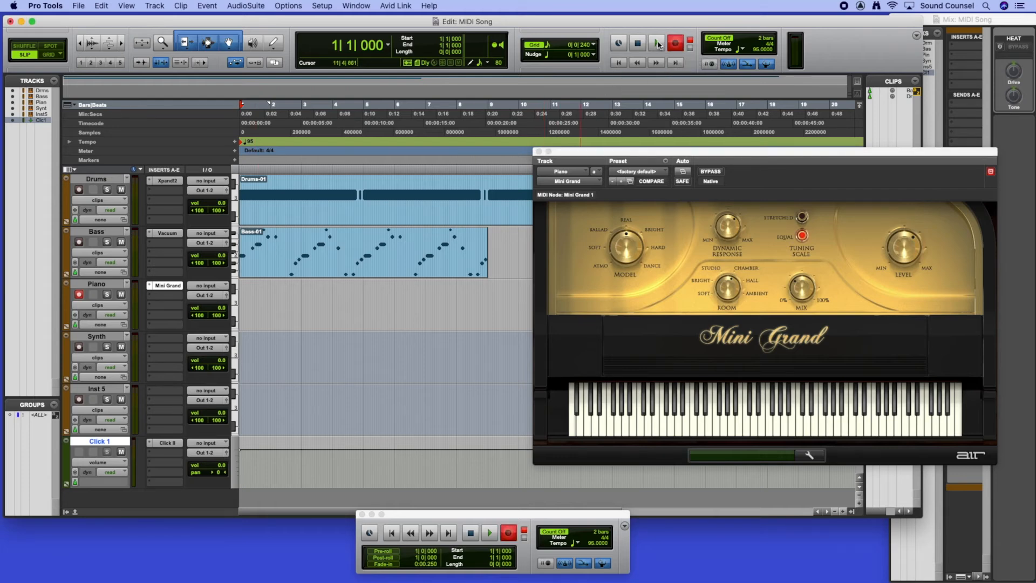
pyautogui.click(657, 43)
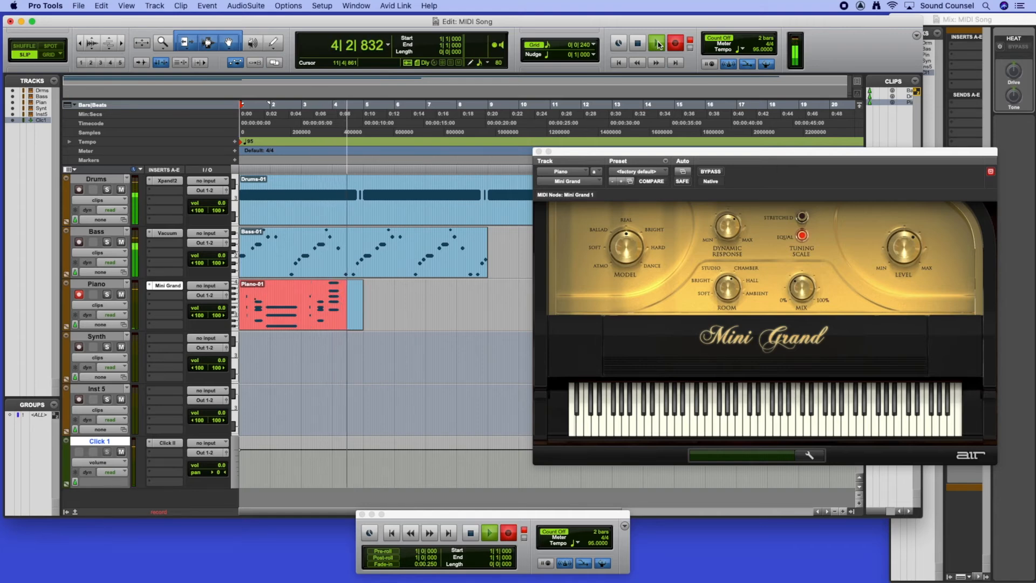
pyautogui.click(657, 43)
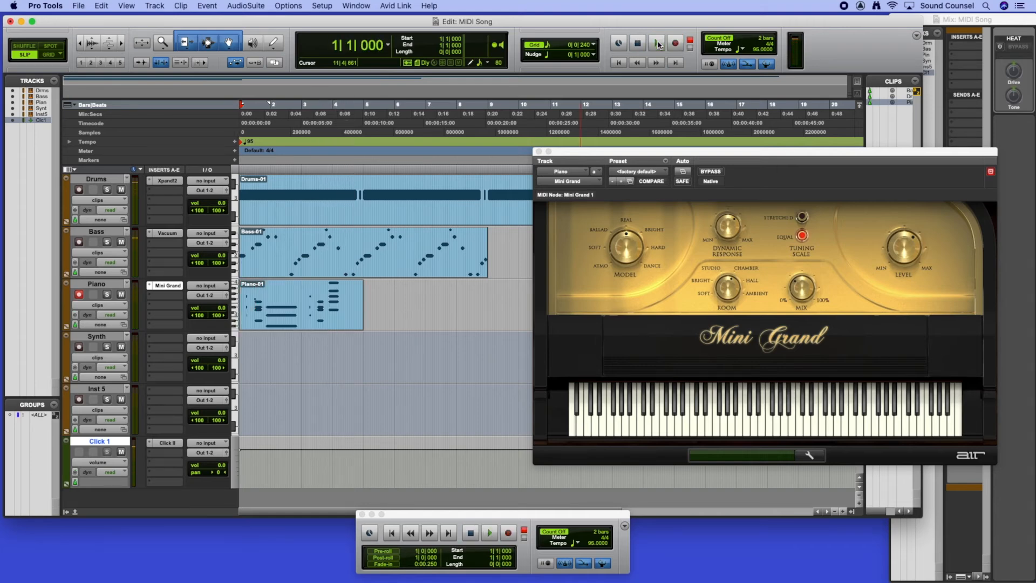
pyautogui.click(307, 322)
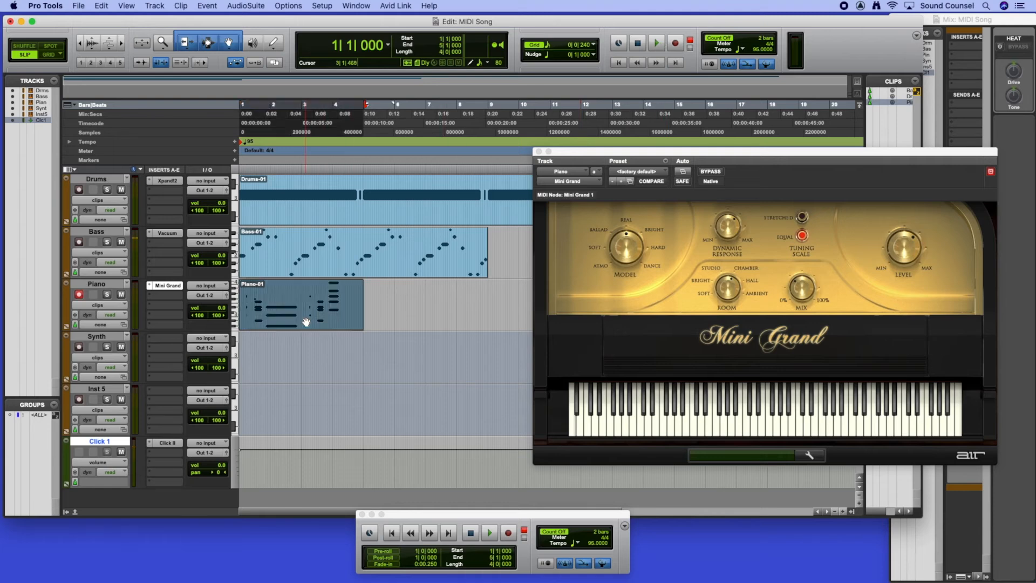
pyautogui.press('Delete')
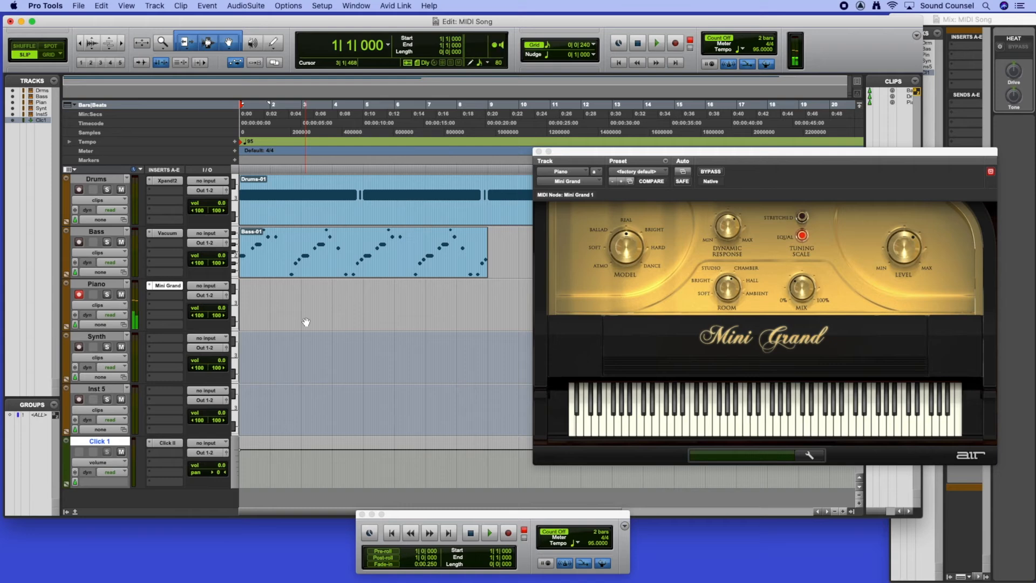
# Step: Record a new four-bar Piano take from the beginning of the song
pyautogui.hotkey('shift', 'r')
pyautogui.click(658, 45)
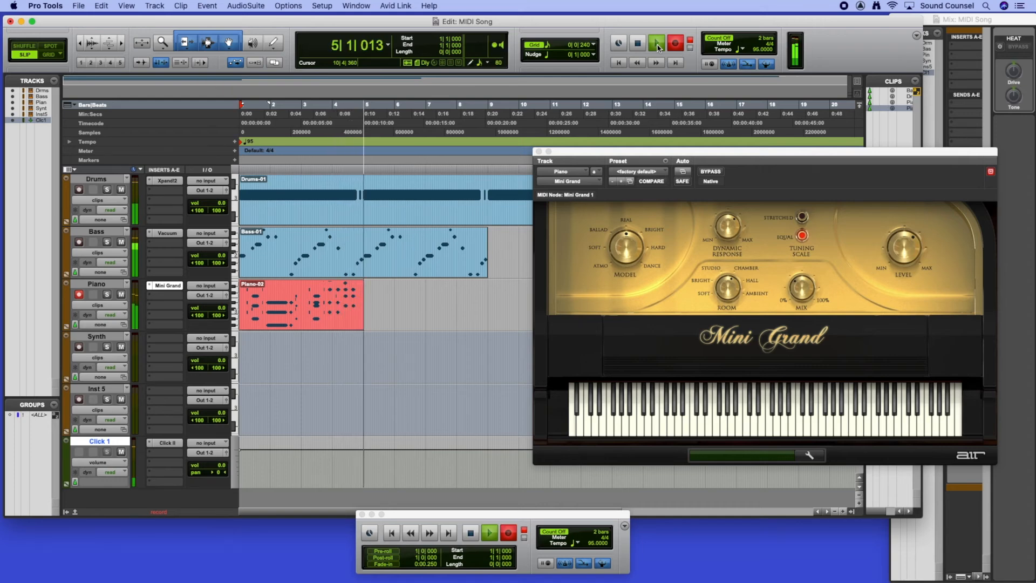
pyautogui.click(658, 47)
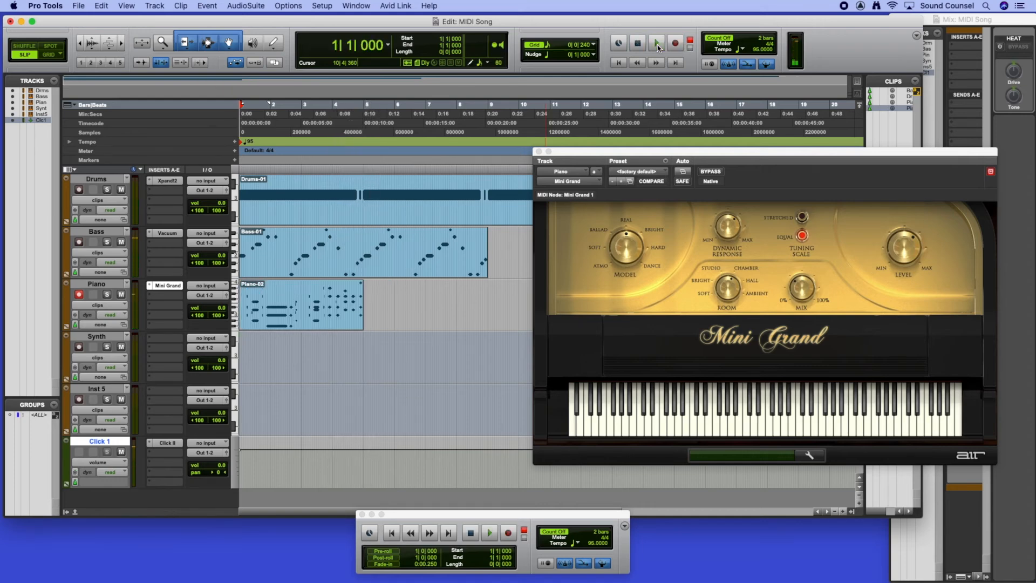
# Step: Open the new Piano clip in the MIDI Editor and move the Mini Grand window aside to uncover the notes
pyautogui.doubleClick(342, 321)
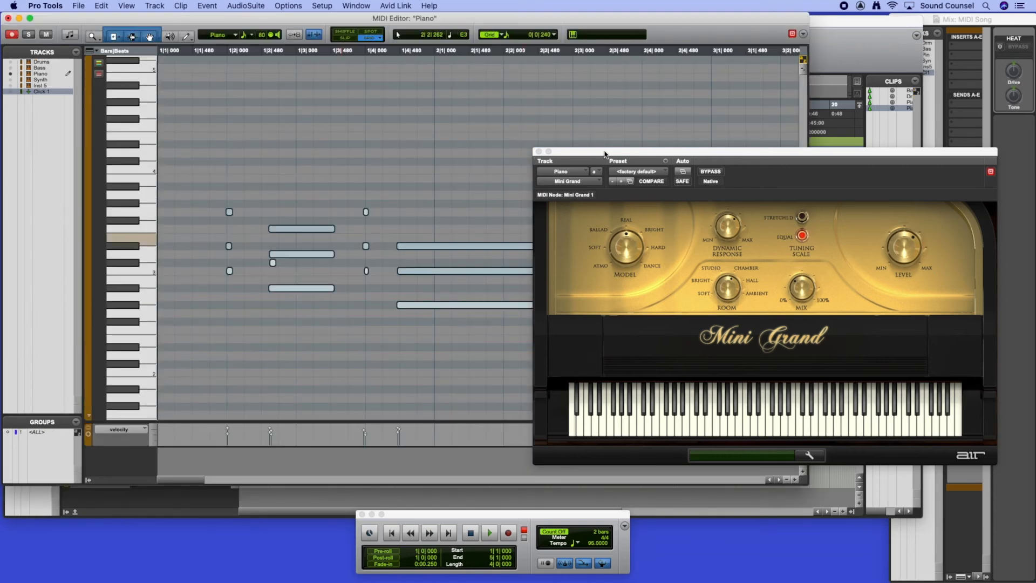
pyautogui.moveTo(605, 154); pyautogui.dragTo(777, 165)
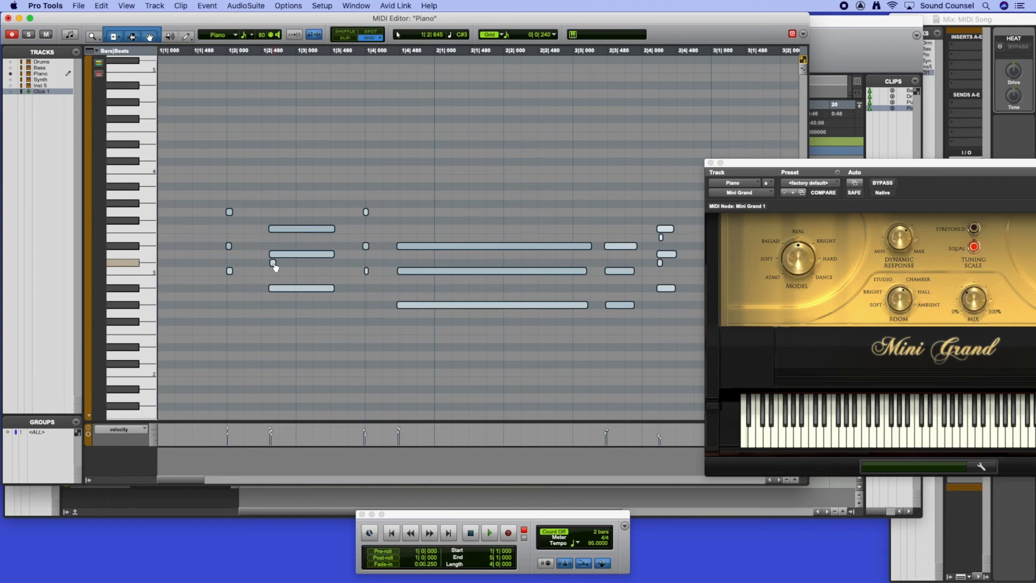
pyautogui.press('super+z')
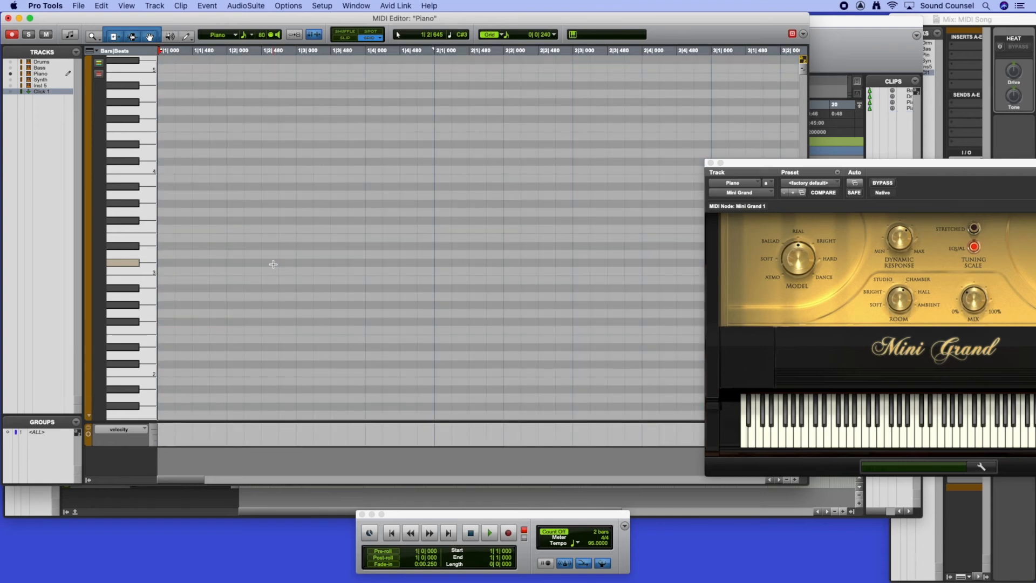
pyautogui.press('super+shift+z')
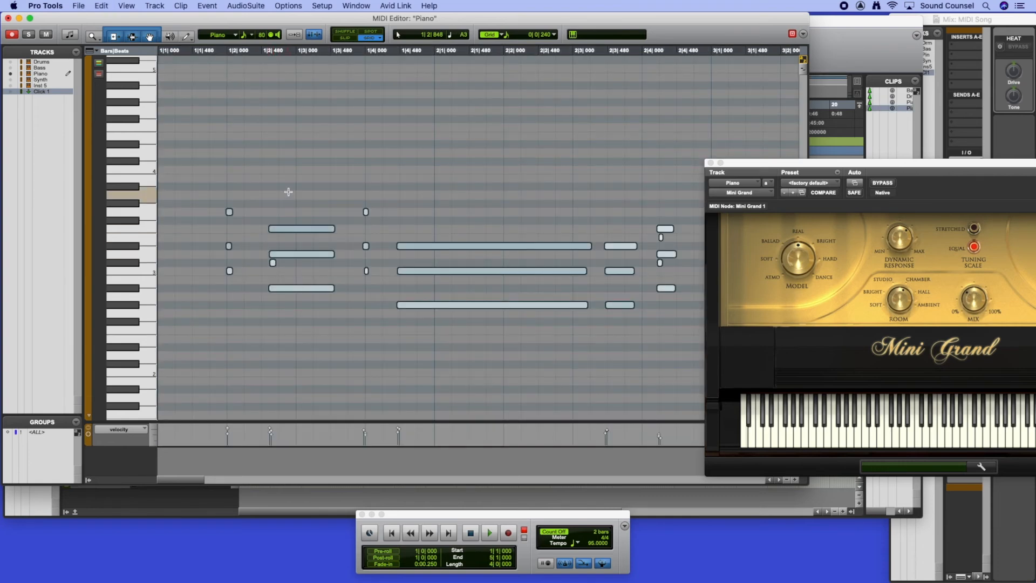
# Step: Delete the stray short notes in the Piano clip: C#3 in bar 1 beat 2, and E3 and C#3 in bar 2 beat 4
pyautogui.click(286, 192)
pyautogui.click(273, 263)
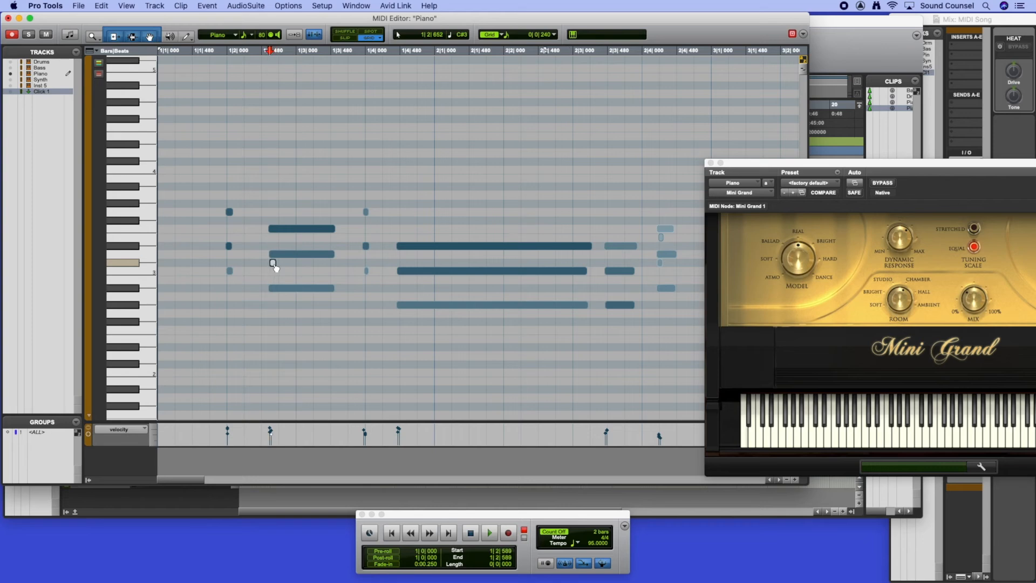
pyautogui.press('Delete')
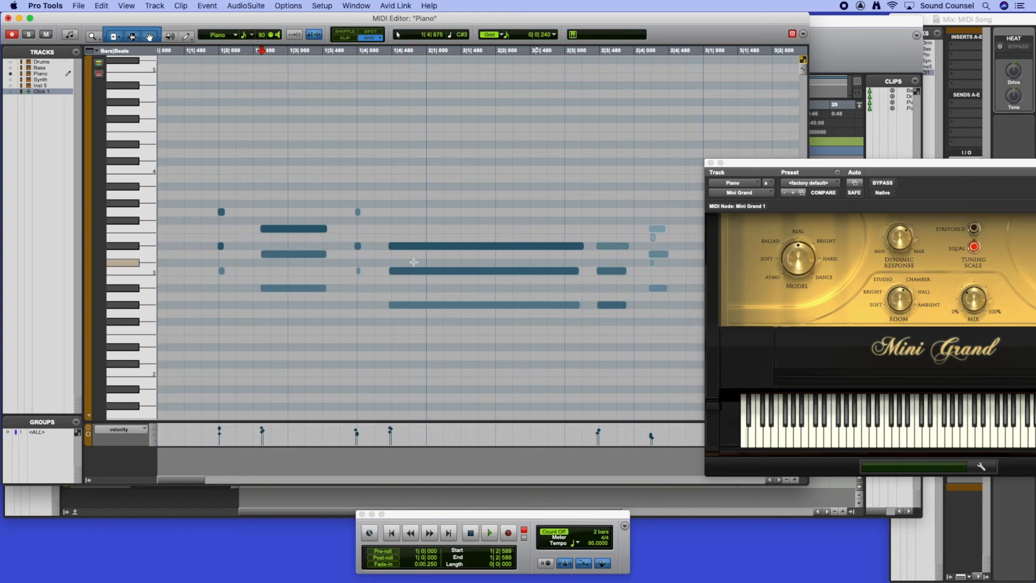
pyautogui.hscroll(5, 289, 255)
pyautogui.click(463, 238)
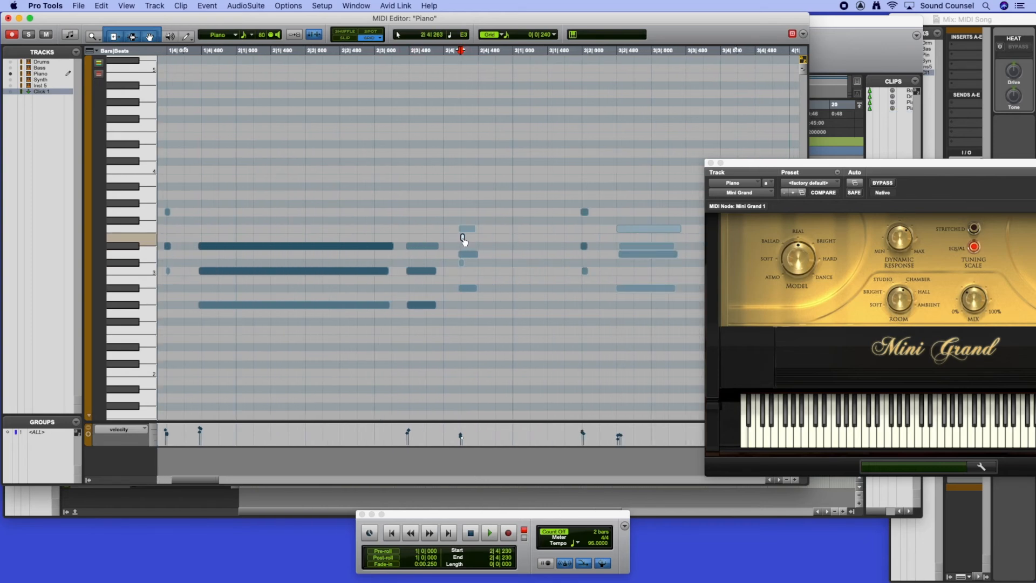
pyautogui.press('Delete')
pyautogui.click(462, 263)
pyautogui.press('Delete')
# Step: Delete the very short F3 note in the first beat of bar 4 and close the MIDI Editor
pyautogui.hscroll(5, 506, 277)
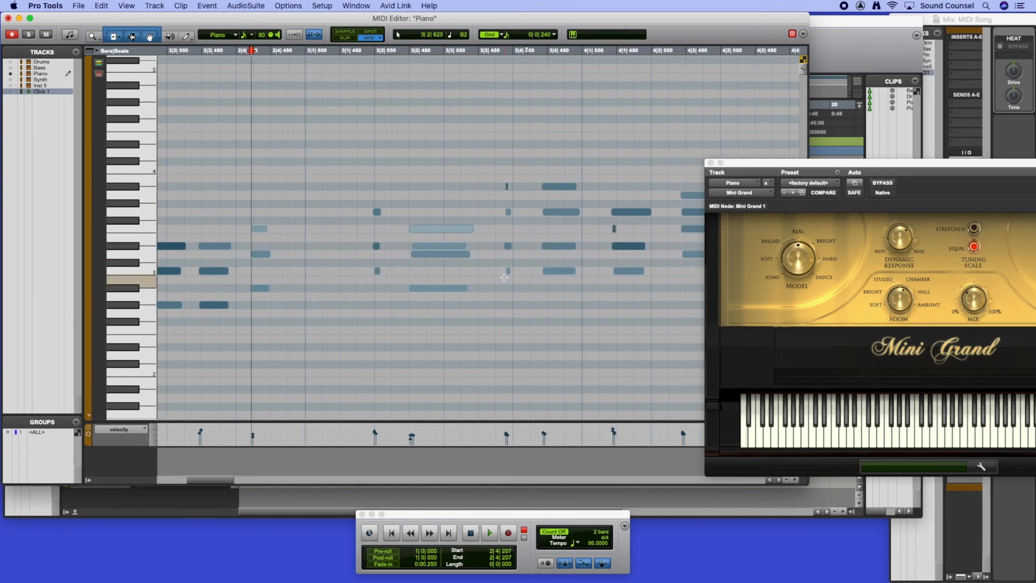
pyautogui.hscroll(5, 515, 269)
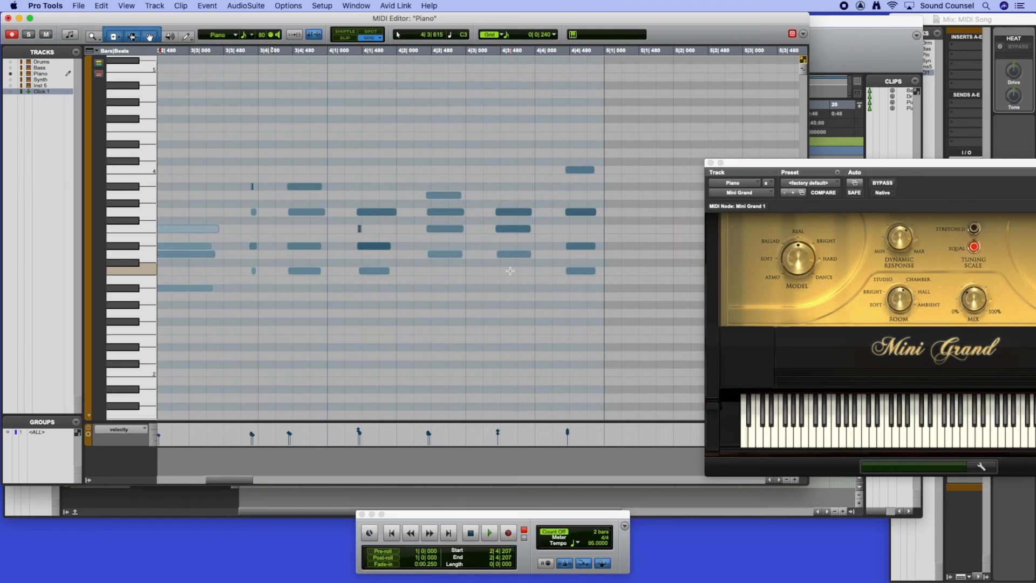
pyautogui.click(359, 230)
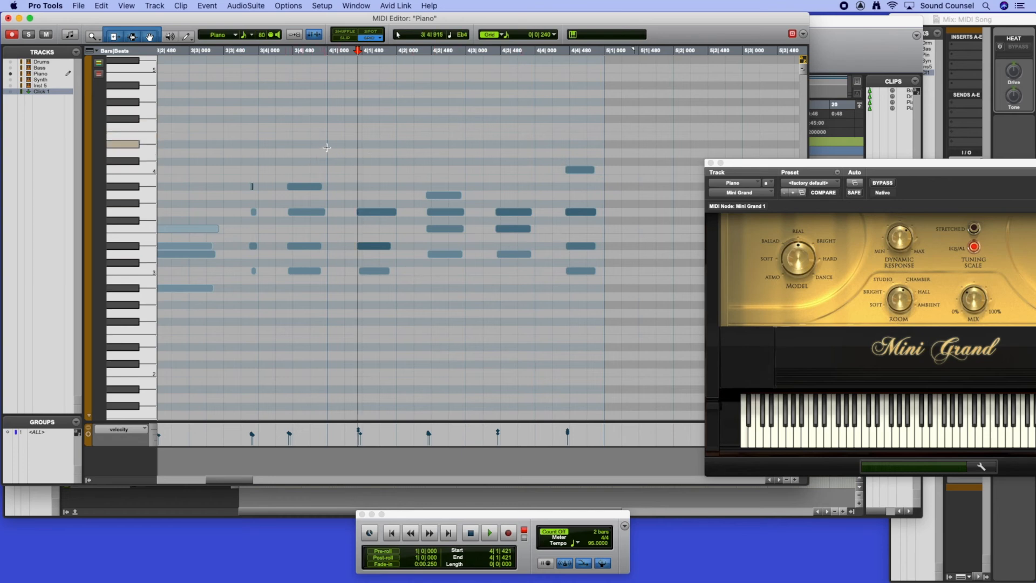
pyautogui.click(8, 18)
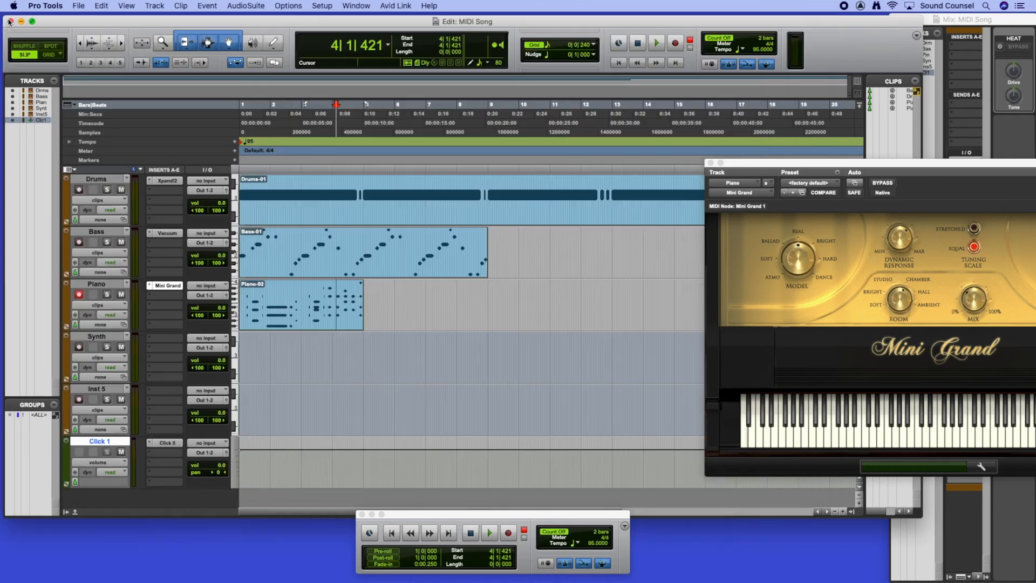
# Step: Quantize the note starts of the Piano clip to a 1/16 note grid, preserving note duration, and close Event Operations
pyautogui.click(306, 326)
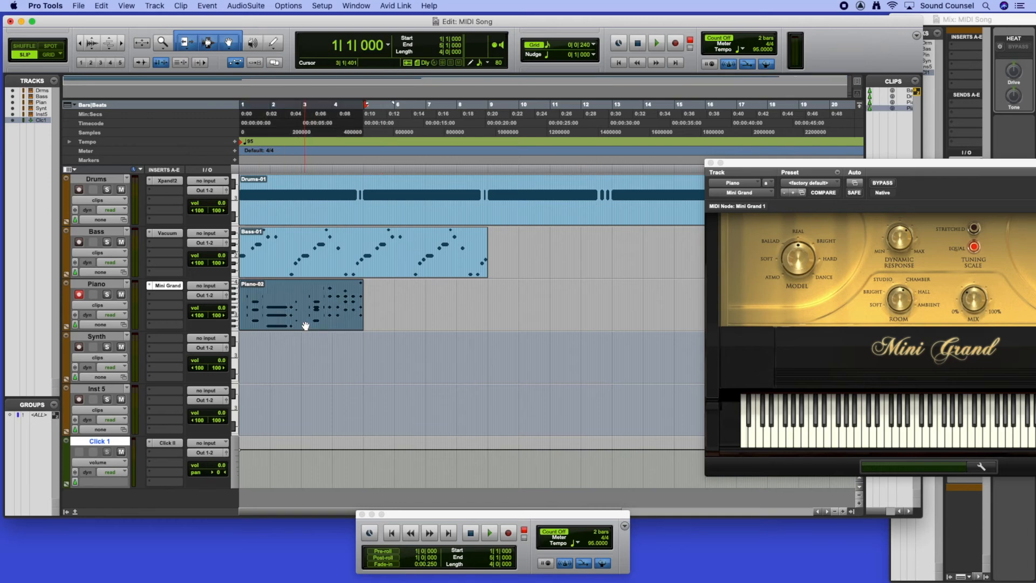
pyautogui.click(208, 6)
pyautogui.moveTo(243, 39)
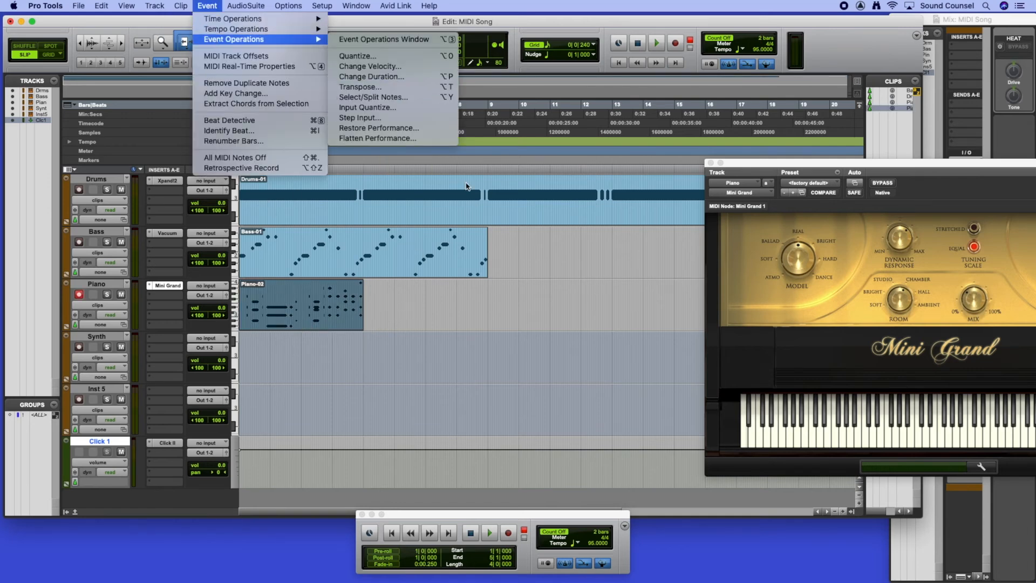
pyautogui.click(554, 170)
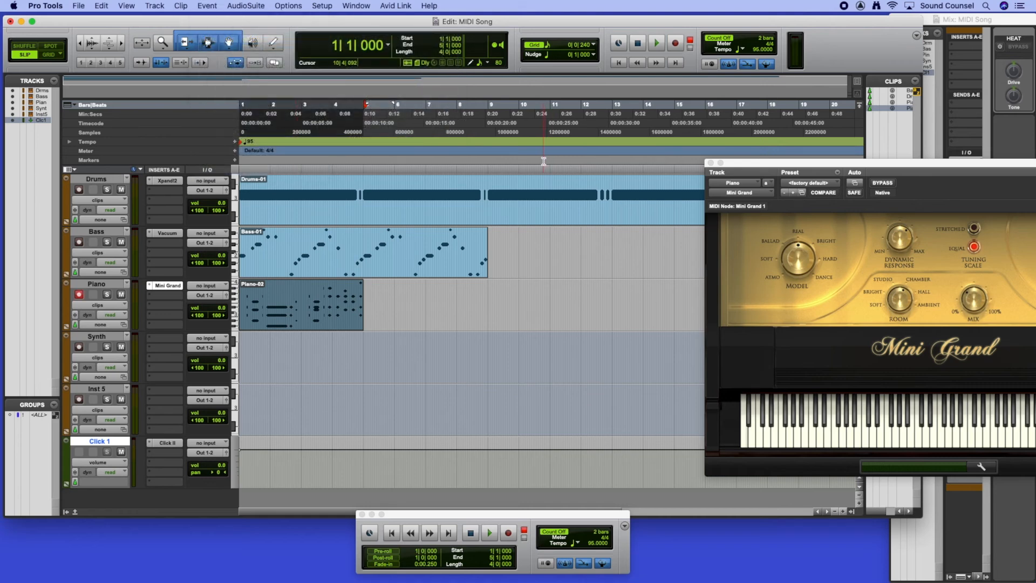
pyautogui.hotkey('alt', '0')
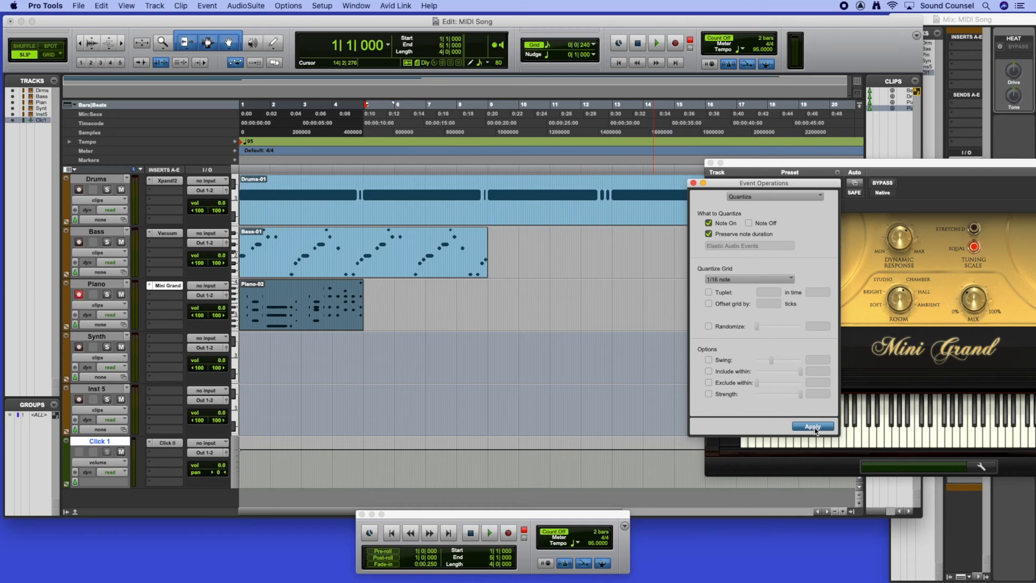
pyautogui.click(694, 183)
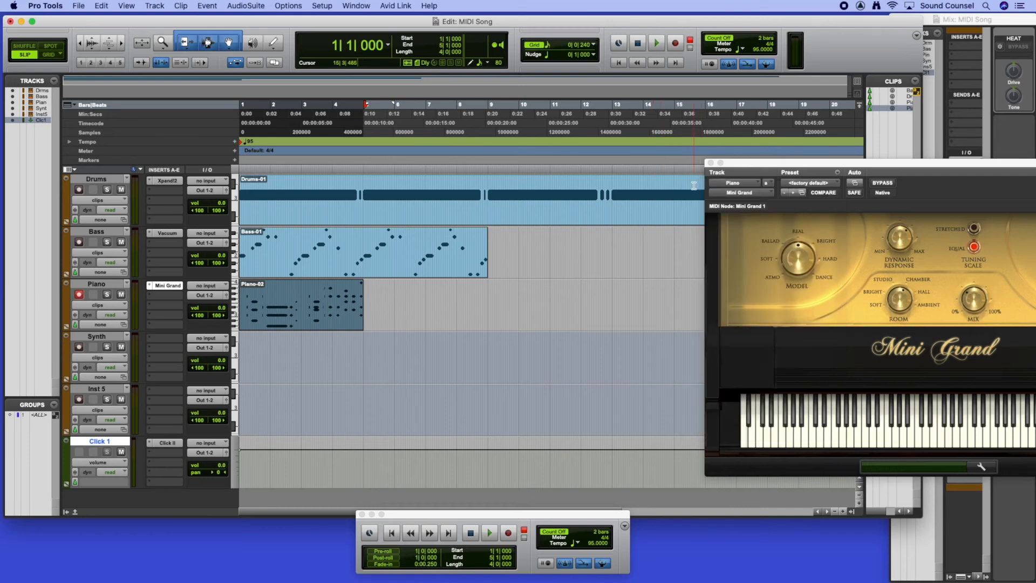
# Step: Play the song from the beginning through bar 4 to check the quantized piano part
pyautogui.click(619, 63)
pyautogui.click(655, 44)
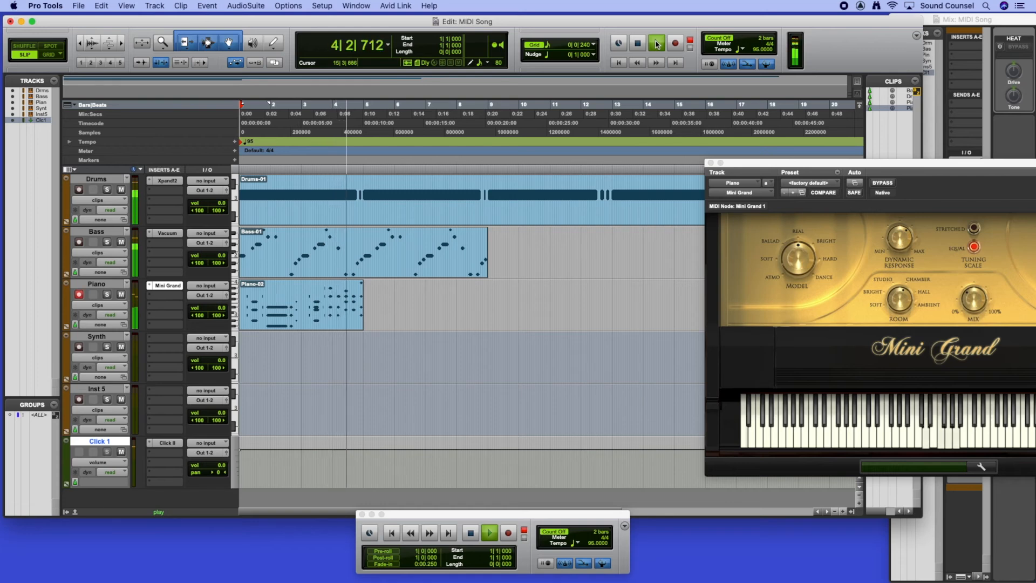
pyautogui.press('space')
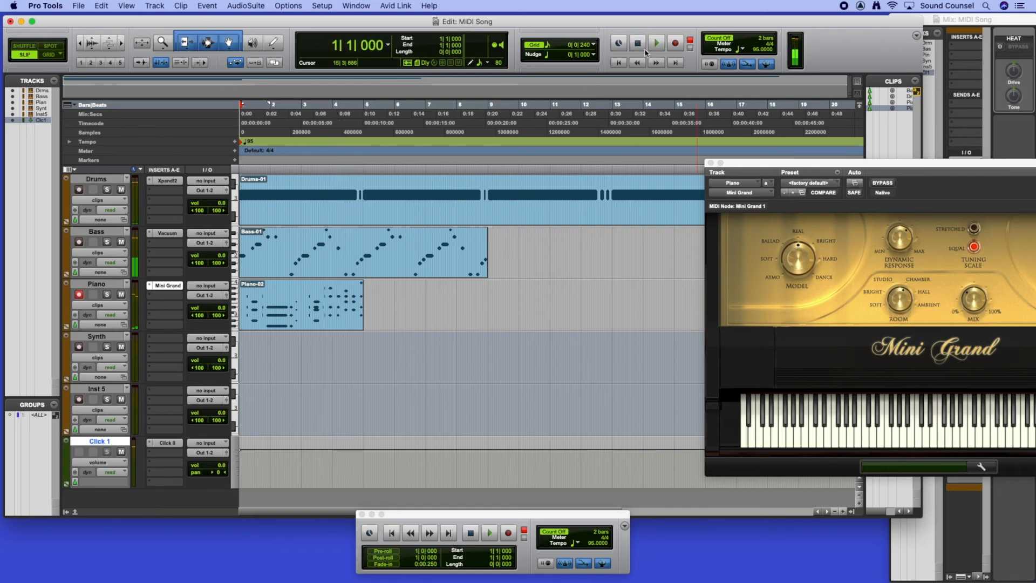
# Step: Open the Piano clip in the MIDI Editor and move the early short Eb3 note in bar 3 to 3|4|000
pyautogui.doubleClick(310, 319)
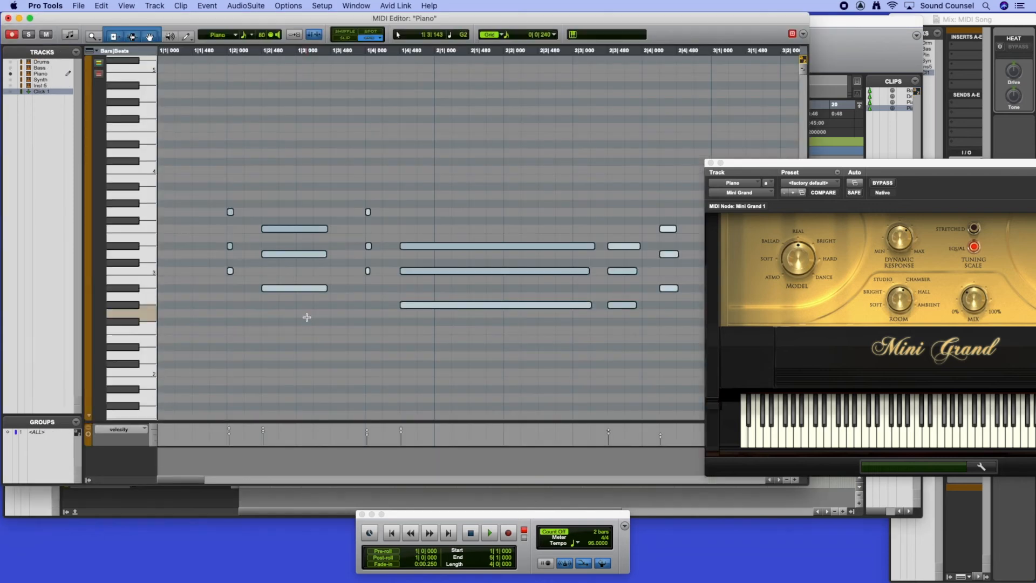
pyautogui.hscroll(5, 504, 251)
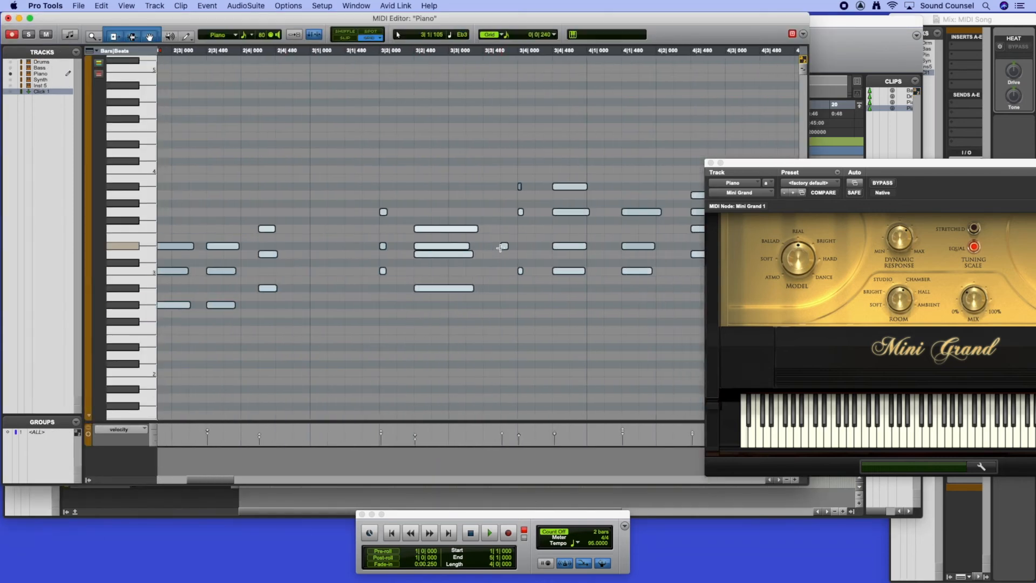
pyautogui.click(508, 249)
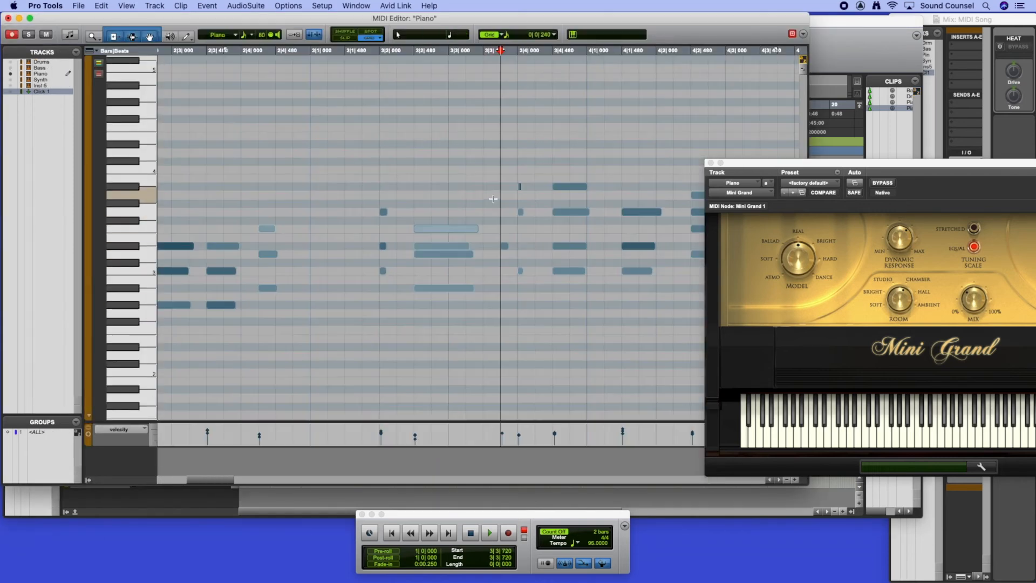
pyautogui.click(508, 249)
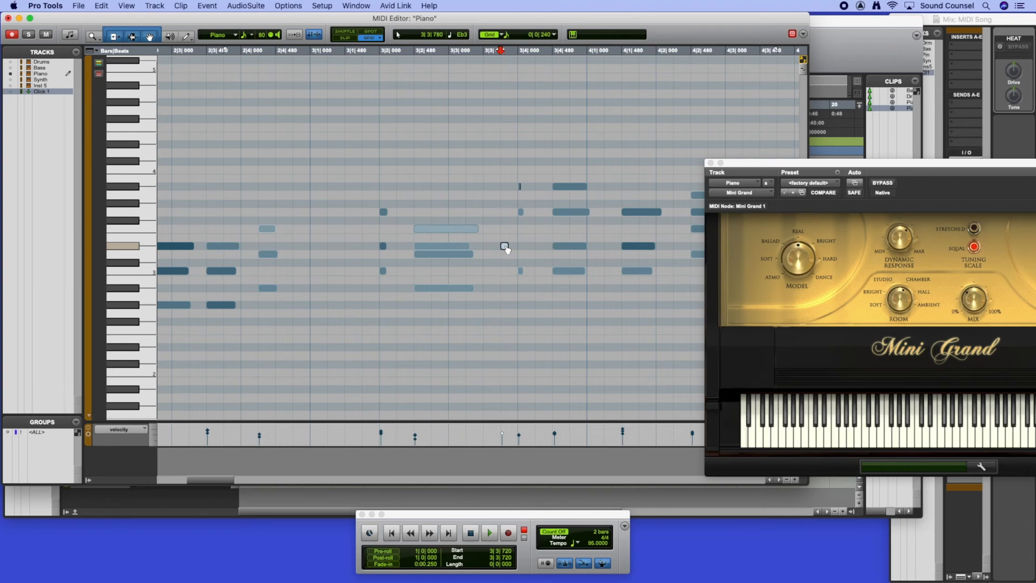
pyautogui.moveTo(509, 250); pyautogui.dragTo(526, 250)
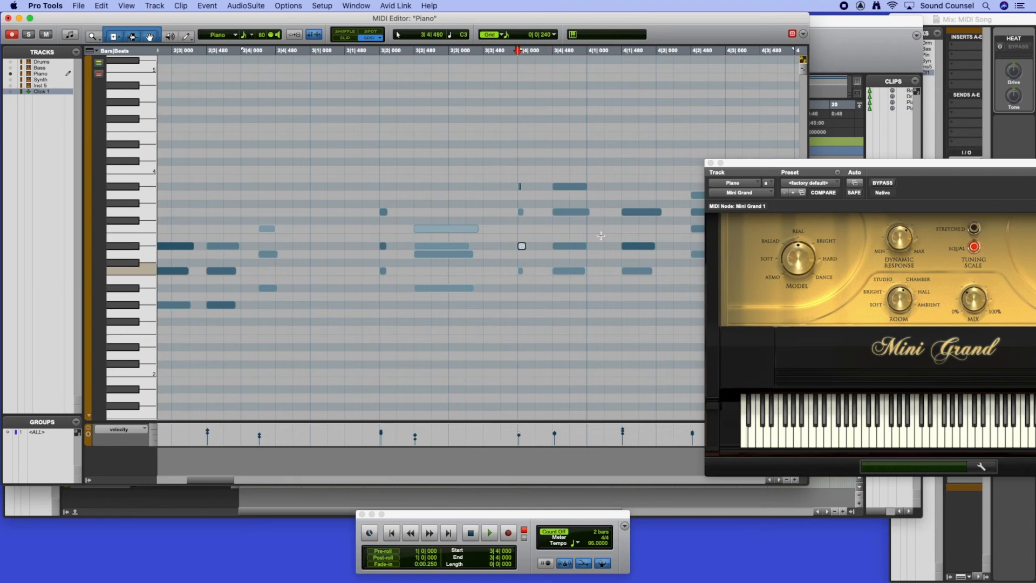
# Step: Lengthen the four short chord notes at 3|4|000 so that each ends at 3|4|240
pyautogui.click(518, 188)
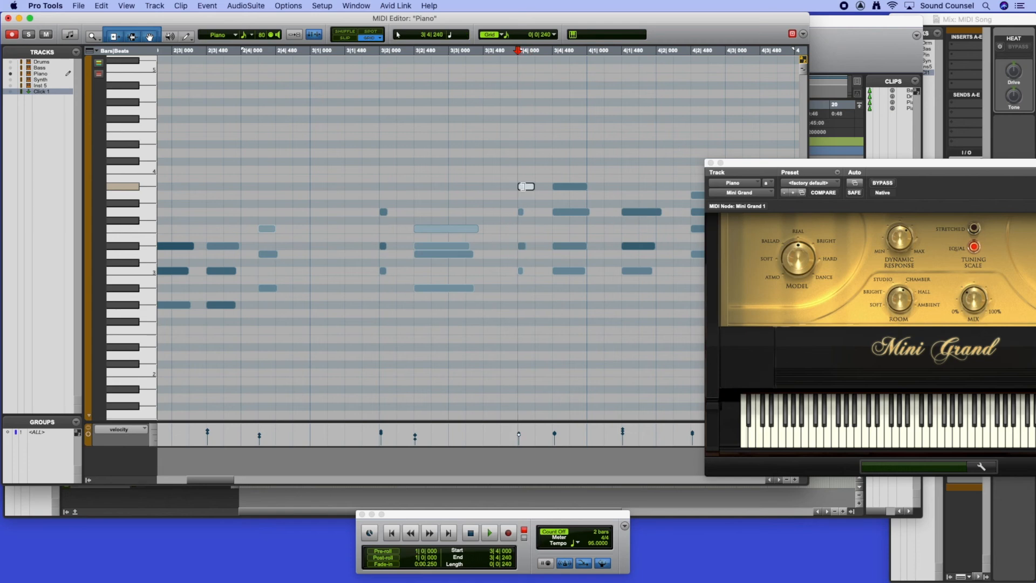
pyautogui.click(521, 212)
pyautogui.click(522, 246)
pyautogui.click(522, 246)
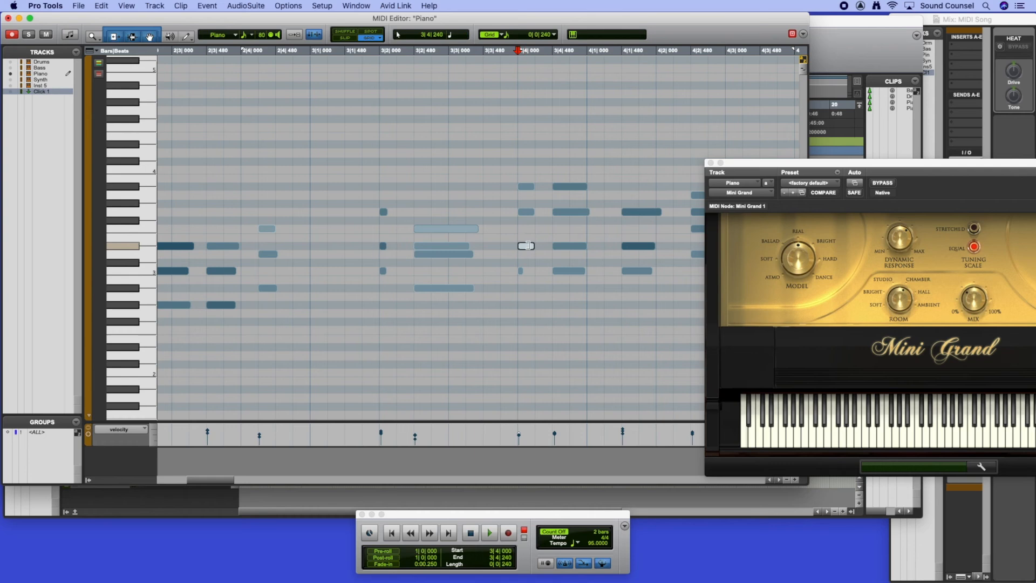
pyautogui.click(521, 271)
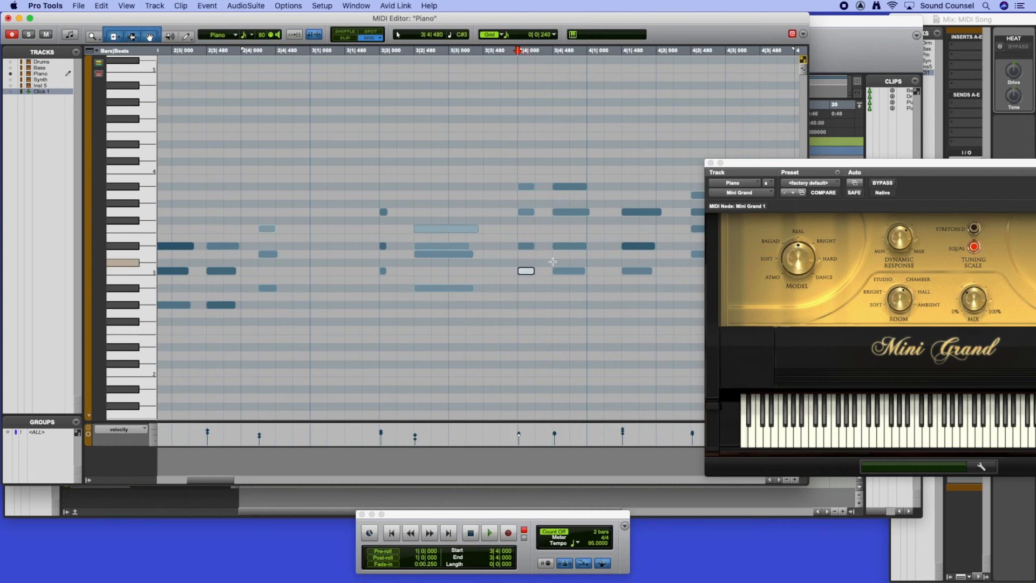
# Step: Close the MIDI Editor and play the song from bar 3 beat 4 to check the lengthened chord
pyautogui.click(8, 18)
pyautogui.press('space')
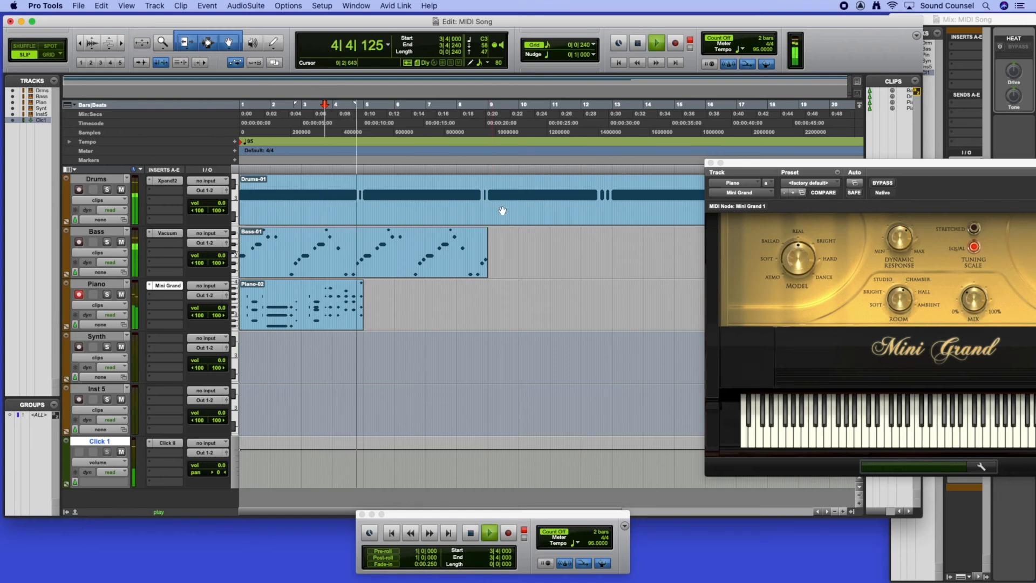
pyautogui.press('space')
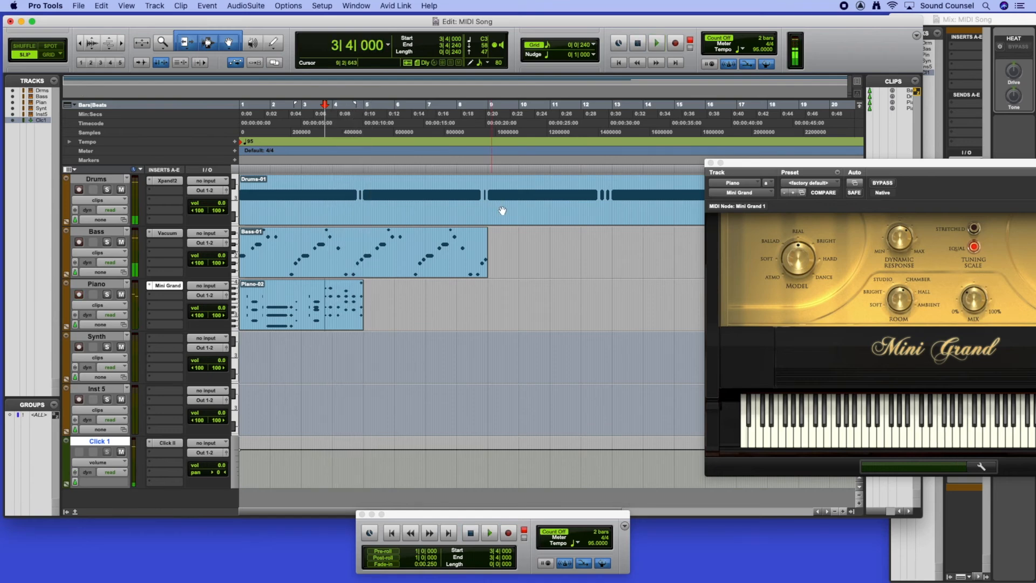
# Step: Duplicate the four-bar Piano clip directly after itself and copy the Bass clip to about the start of bar 9
pyautogui.click(304, 324)
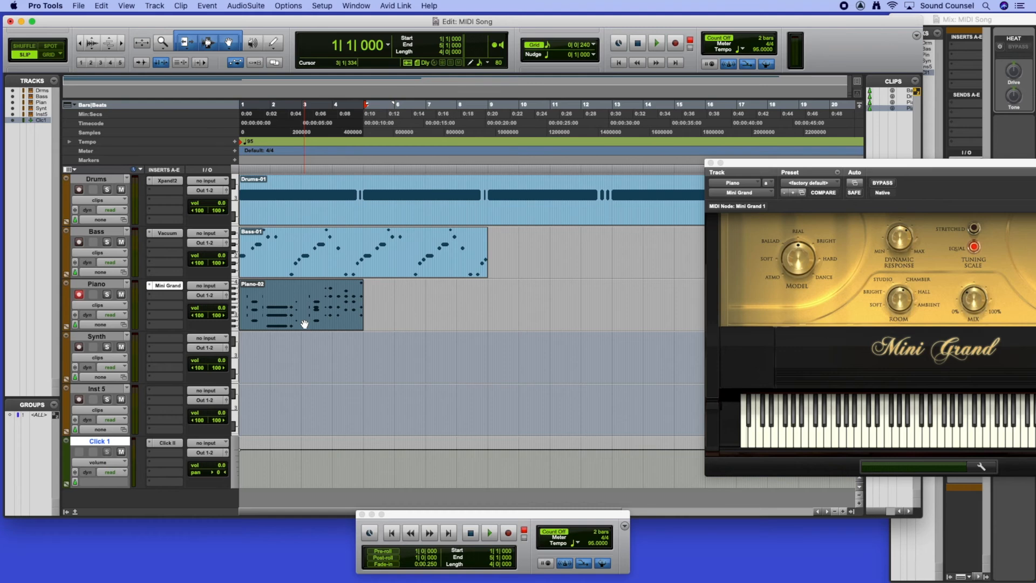
pyautogui.press('super+d')
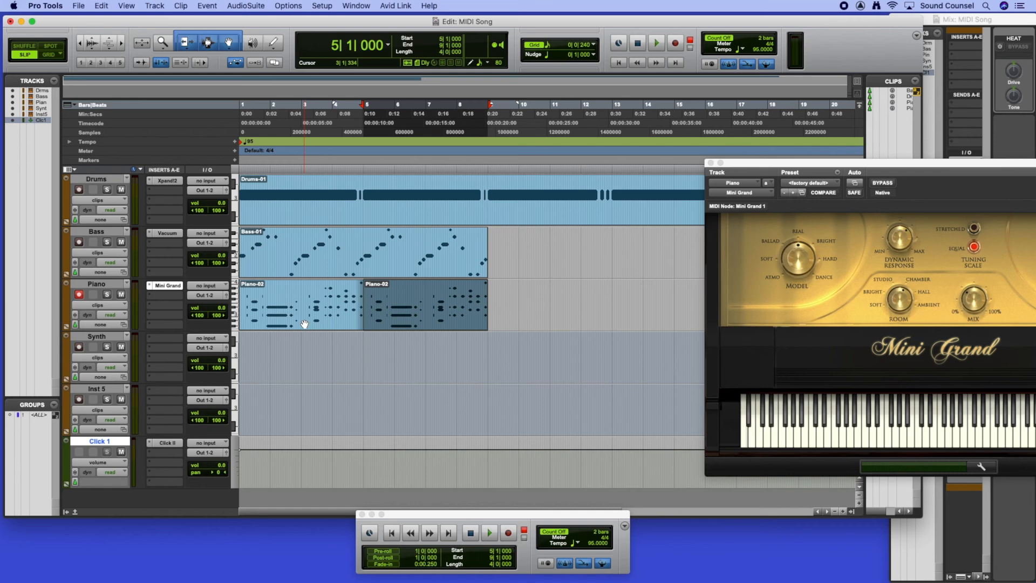
pyautogui.click(316, 273)
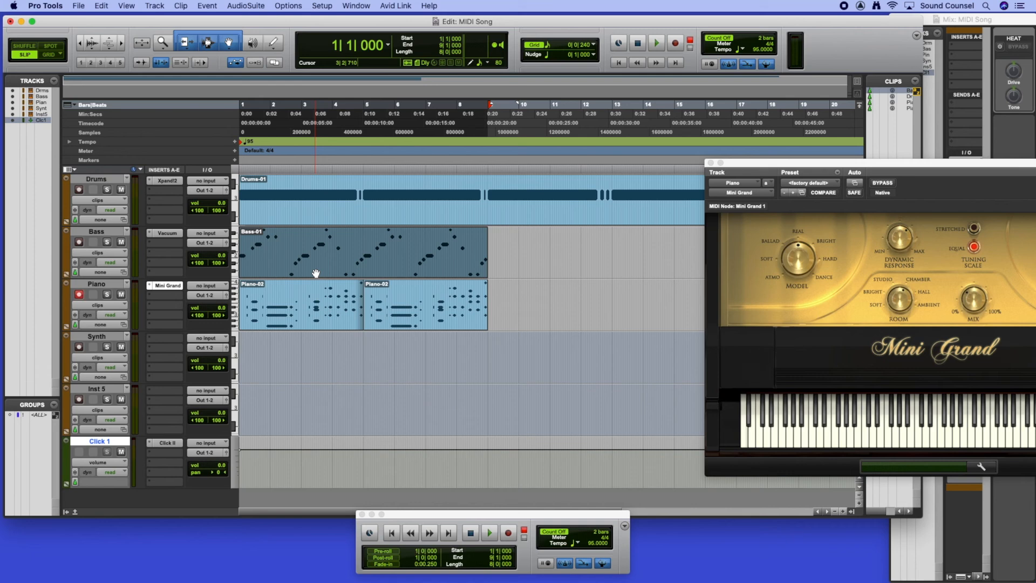
pyautogui.moveTo(314, 269); pyautogui.dragTo(565, 274)
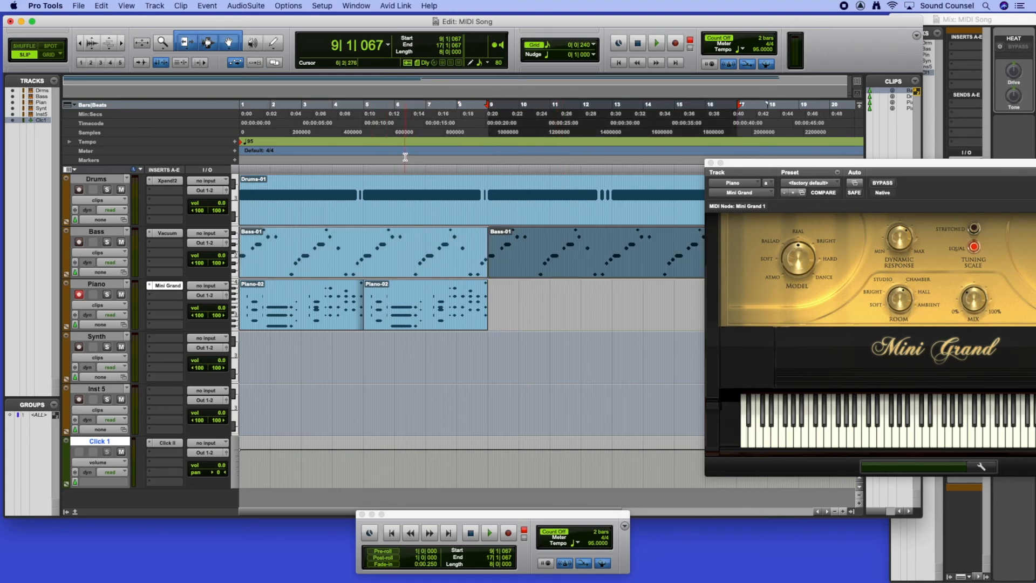
# Step: Close the Mini Grand window, switch the edit mode to Grid and snap the copied Bass clip to 9|1|000
pyautogui.click(711, 162)
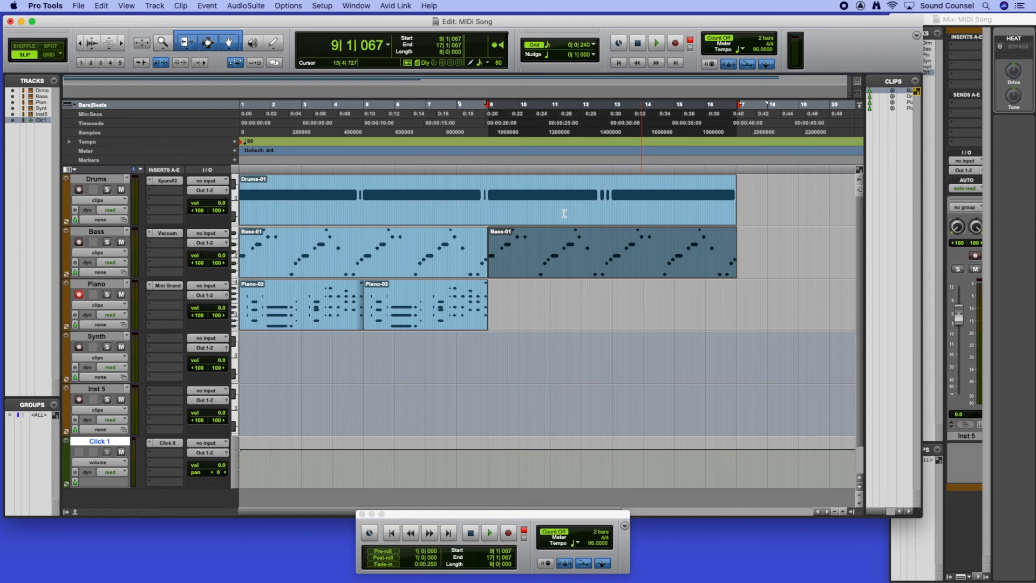
pyautogui.click(121, 46)
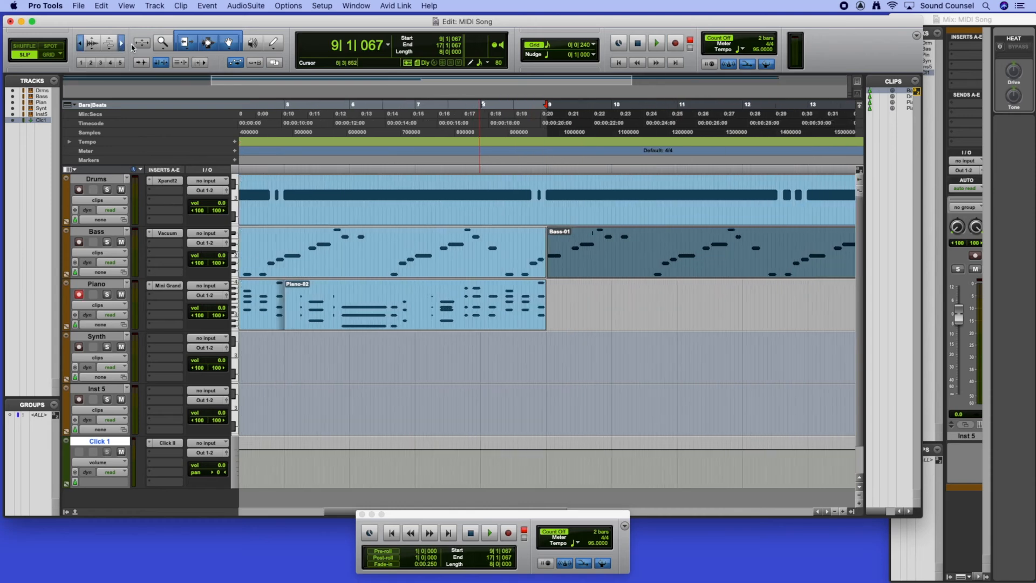
pyautogui.click(121, 45)
pyautogui.click(122, 45)
pyautogui.click(122, 46)
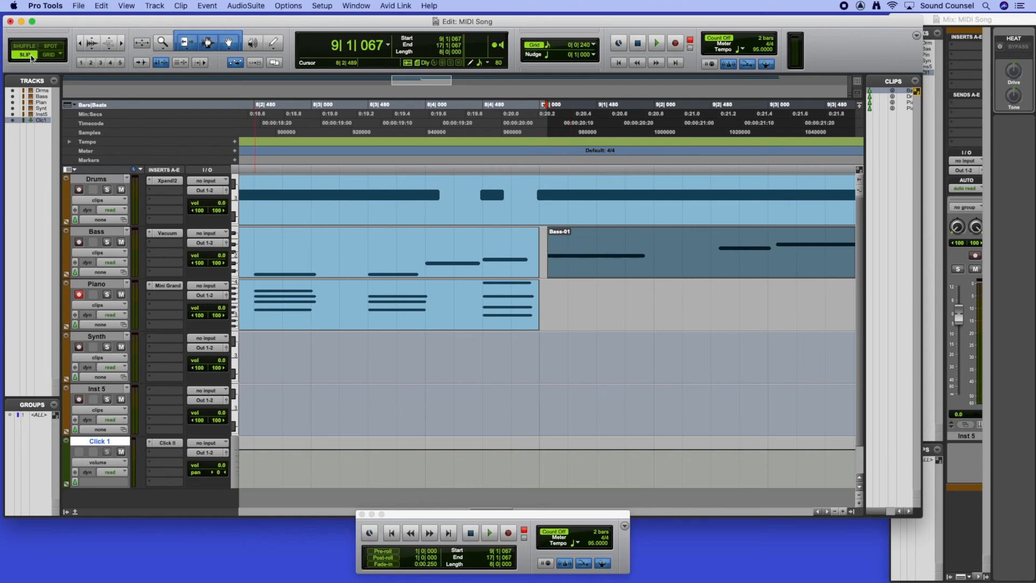
pyautogui.click(48, 55)
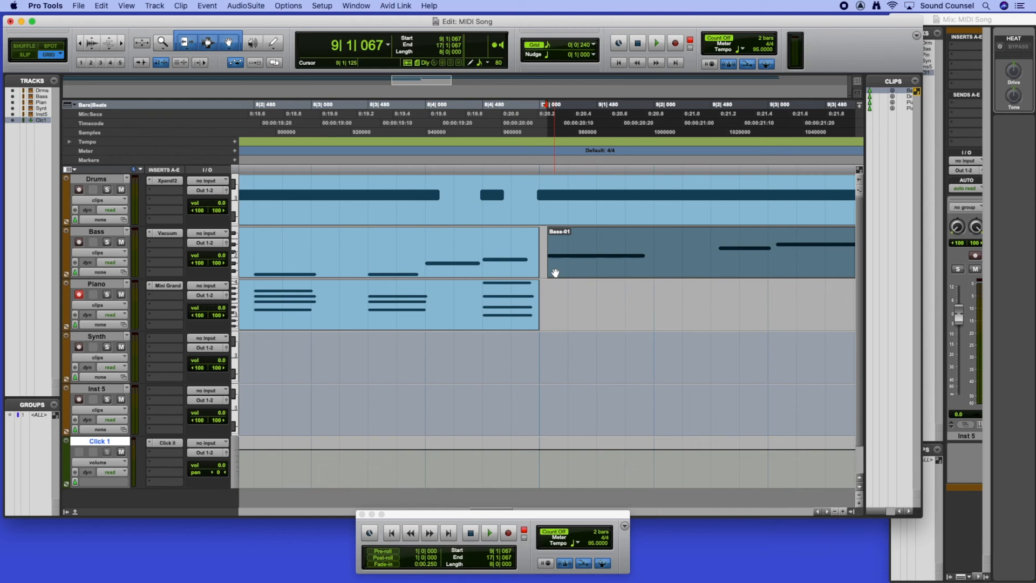
pyautogui.moveTo(562, 272); pyautogui.dragTo(553, 273)
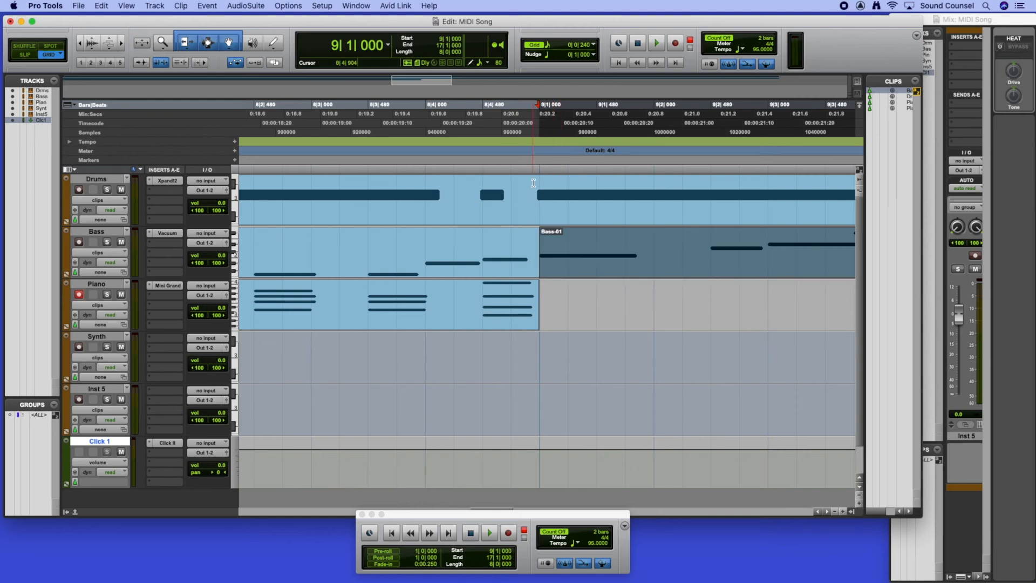
# Step: Duplicate the second Piano clip so that another copy starts at bar 9
pyautogui.click(365, 322)
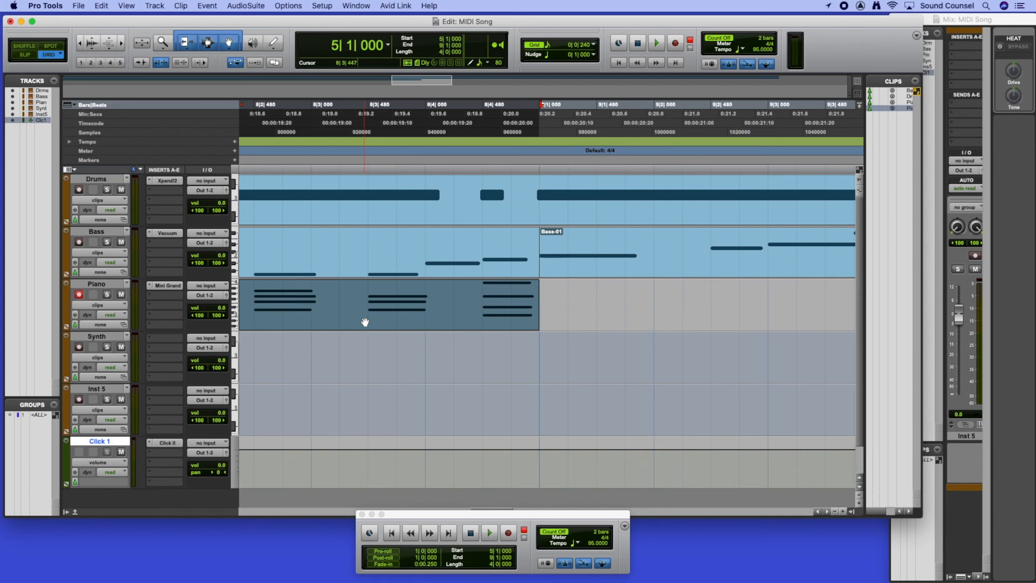
pyautogui.press('super+d')
pyautogui.hscroll(10, 534, 286)
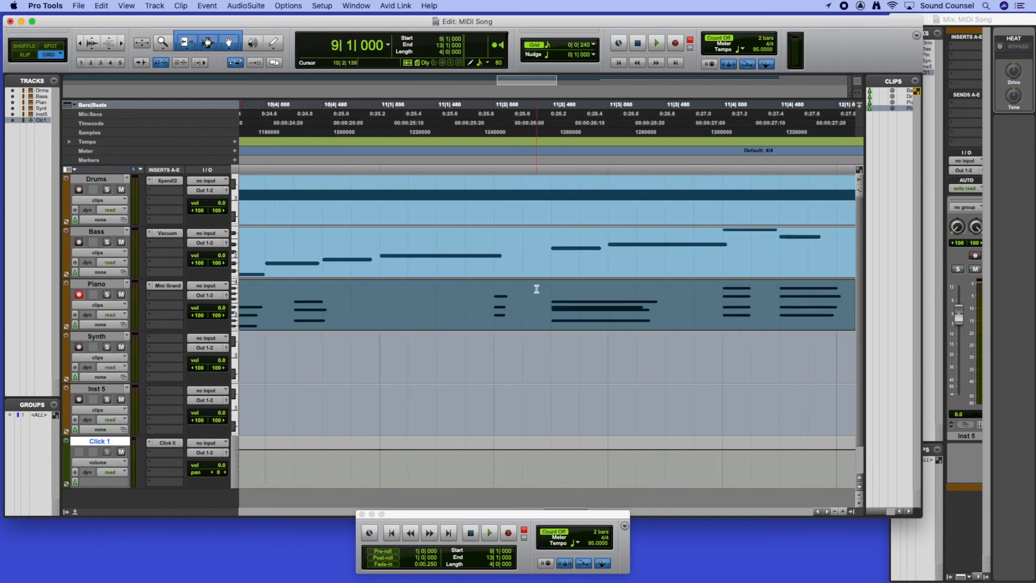
# Step: Duplicate the Piano clip at bar 9 so that another copy starts at bar 13
pyautogui.click(80, 46)
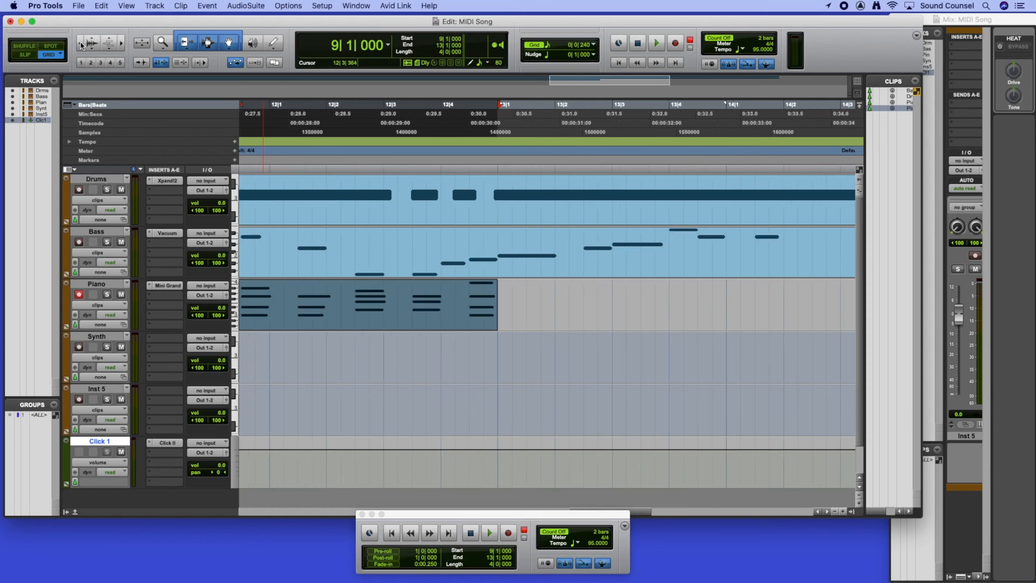
pyautogui.click(80, 46)
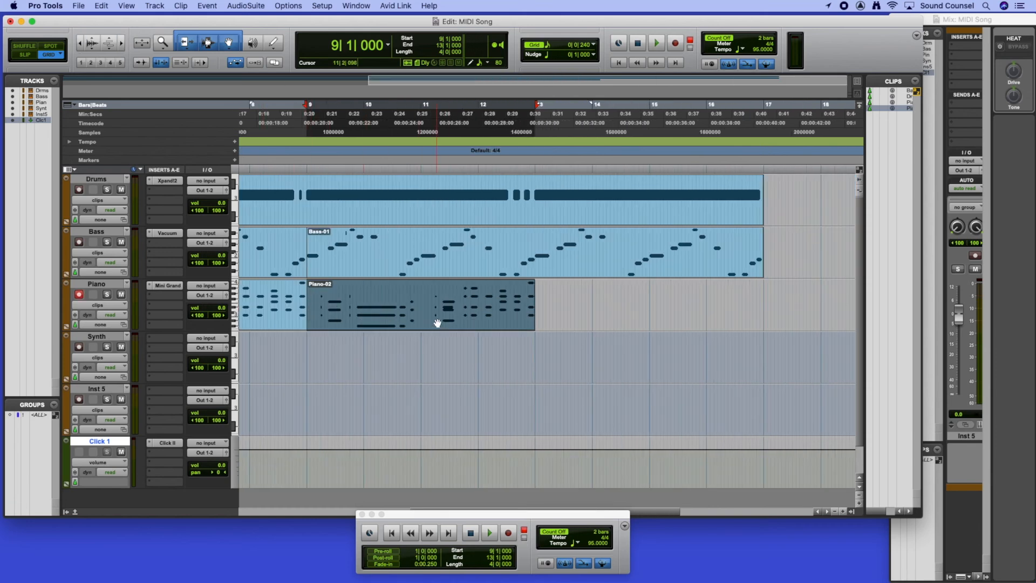
pyautogui.moveTo(424, 323); pyautogui.dragTo(643, 324)
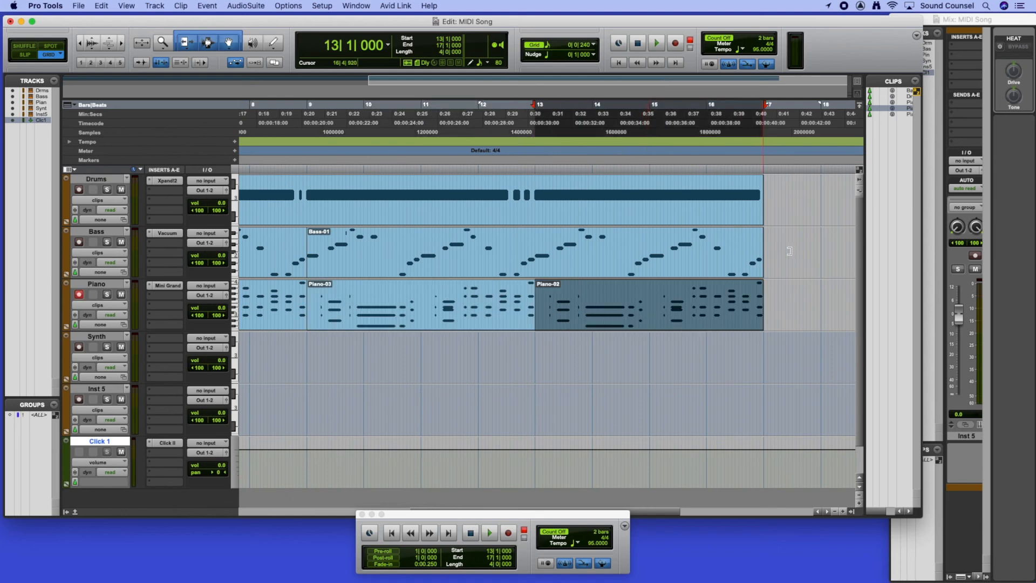
# Step: Play the song from the beginning to listen to the drums, bass and piano together
pyautogui.hscroll(-10, 633, 104)
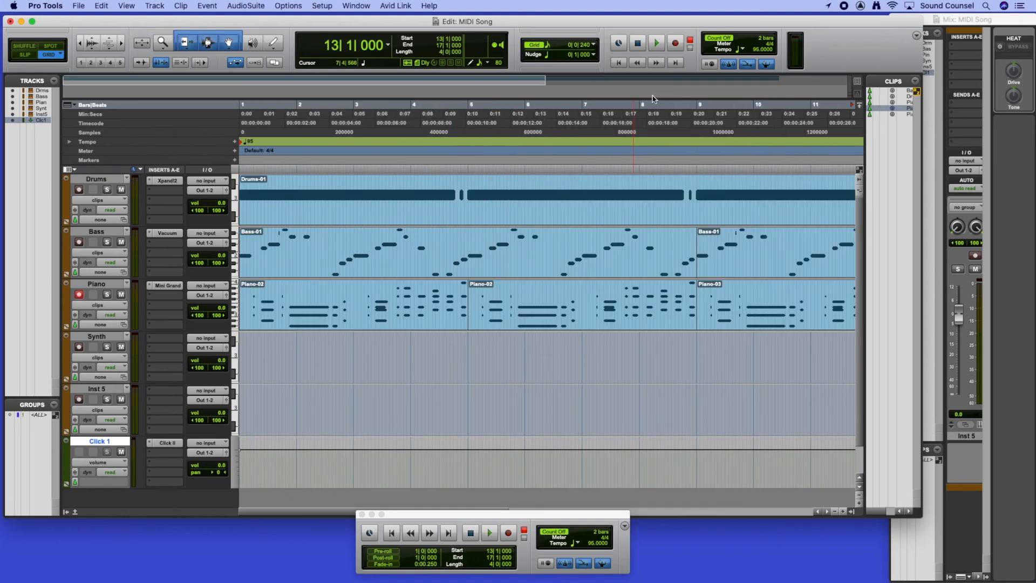
pyautogui.click(619, 63)
pyautogui.click(656, 44)
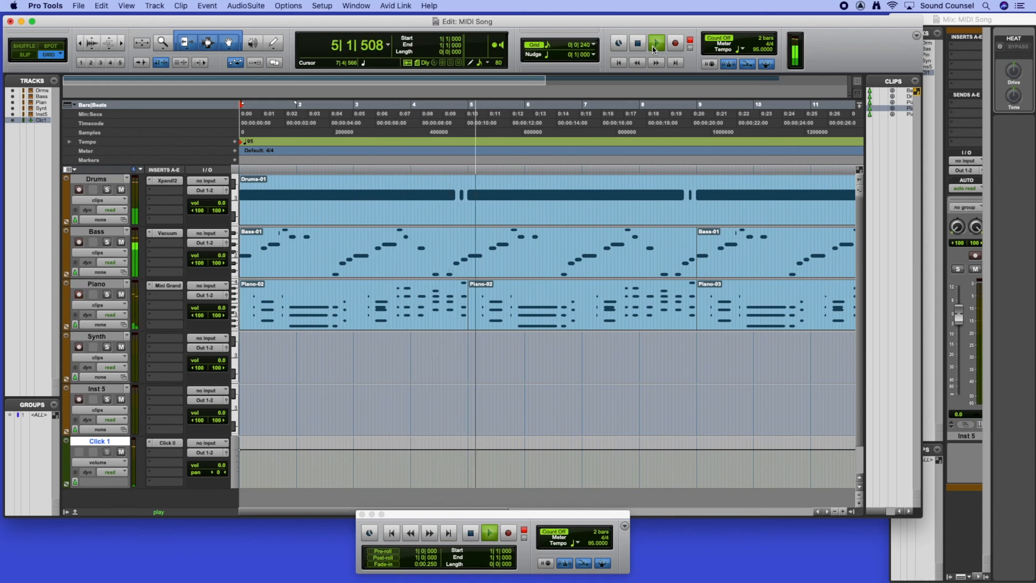
pyautogui.press('space')
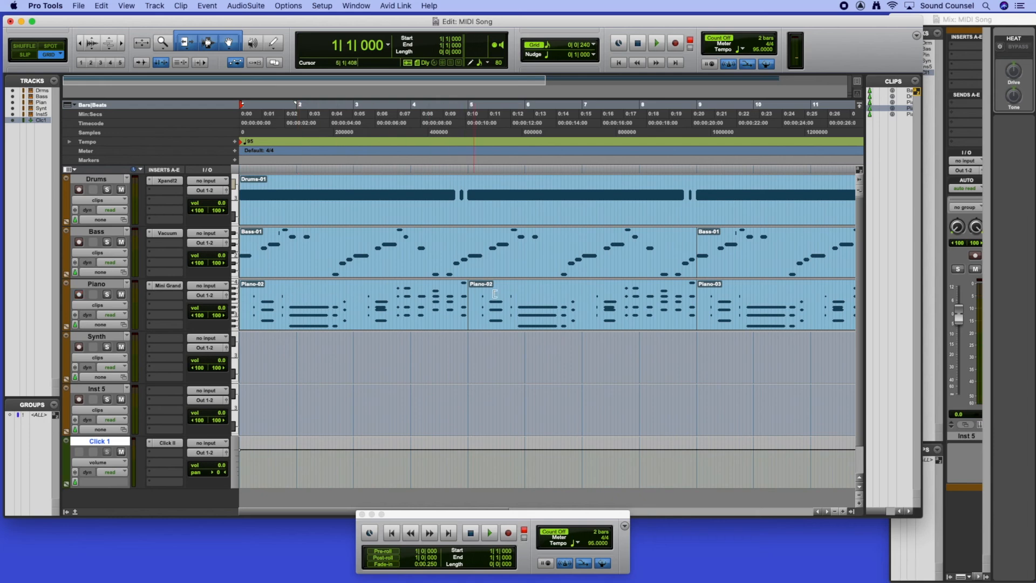
# Step: Copy the first Piano clip onto the Synth track at bar 1 and insert the stereo Xpand!2 instrument on that track
pyautogui.click(360, 321)
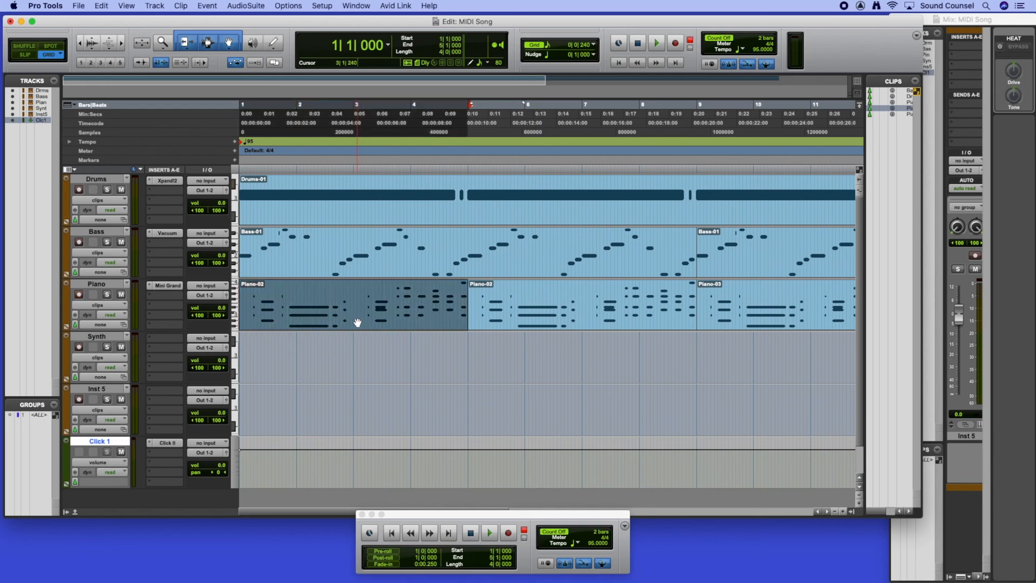
pyautogui.moveTo(357, 322); pyautogui.dragTo(361, 357)
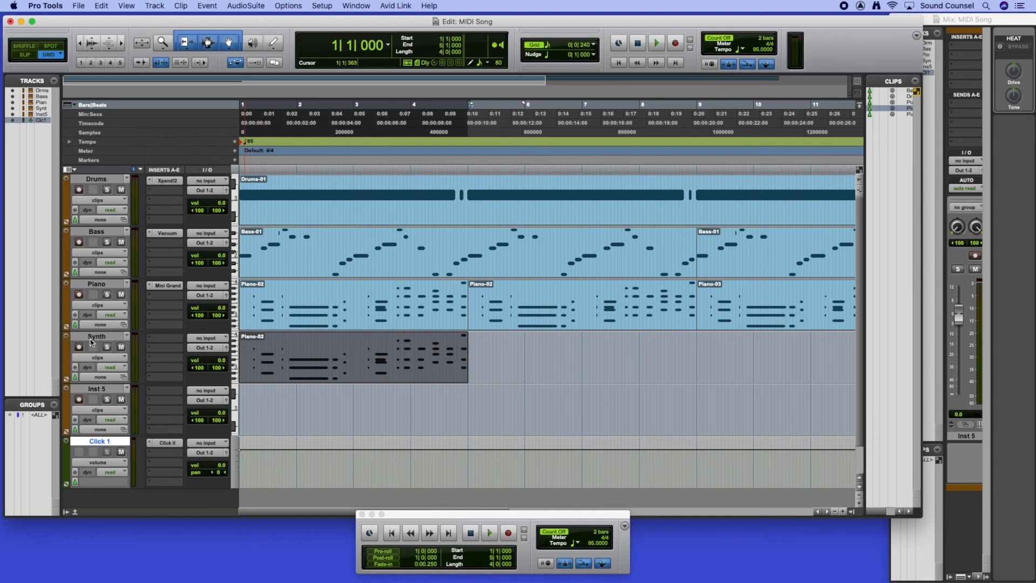
pyautogui.click(154, 339)
pyautogui.moveTo(153, 339)
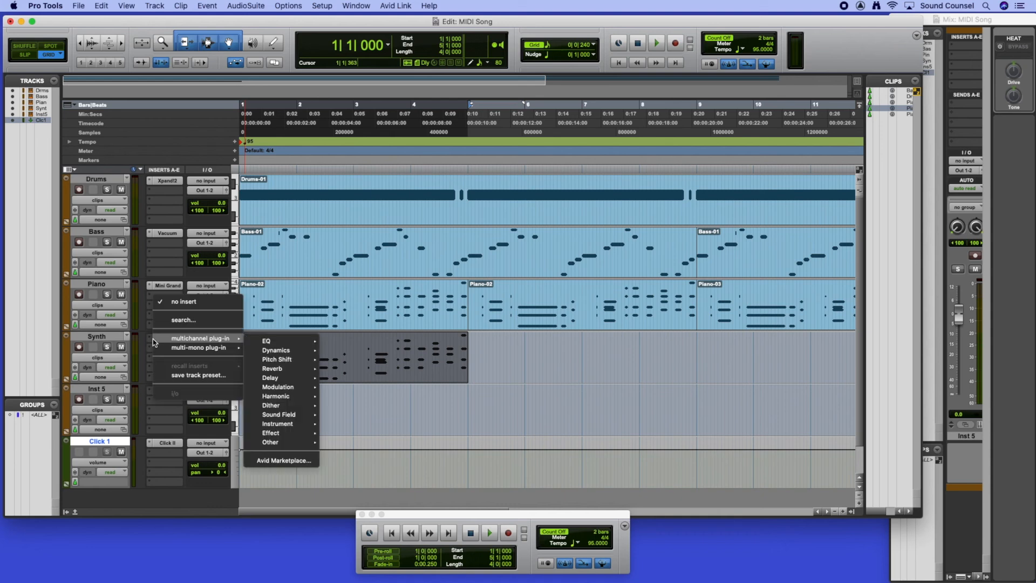
pyautogui.moveTo(281, 424)
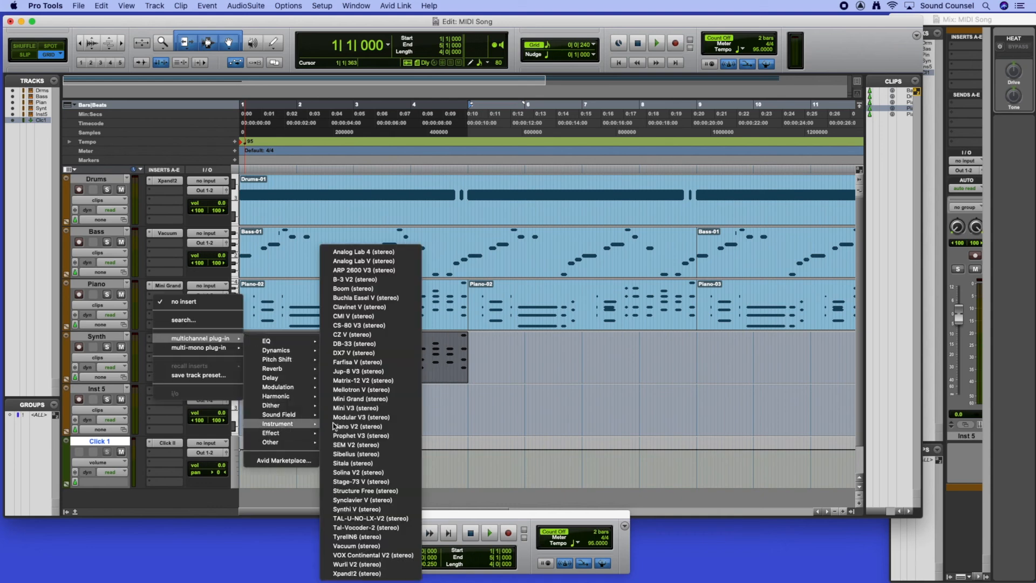
pyautogui.click(356, 573)
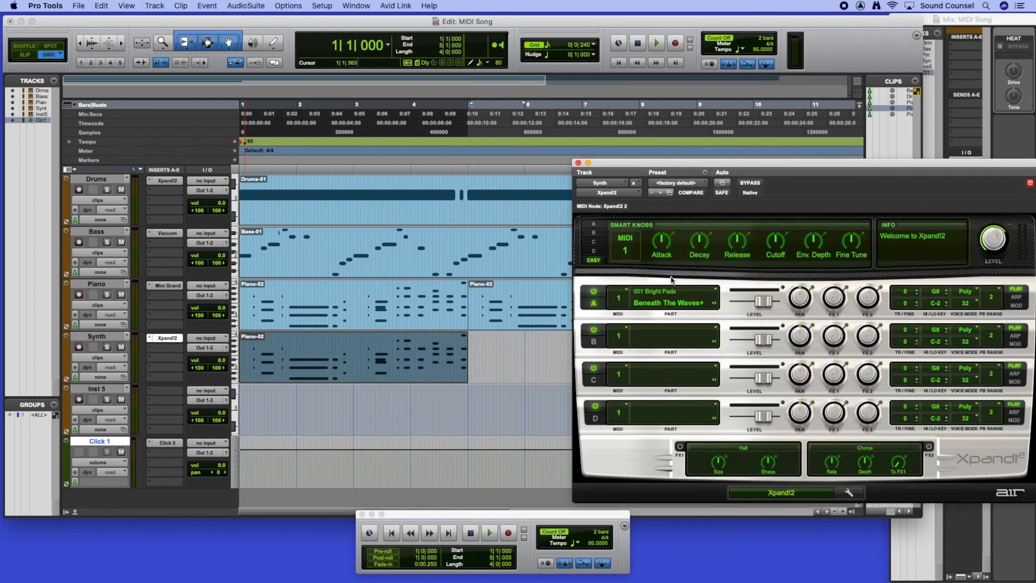
# Step: Load the Classic Synth Horns patch from 006 Synth Brass into Xpand!2 part A, close the plug-in window and play the song from the start
pyautogui.moveTo(713, 158); pyautogui.dragTo(408, 99)
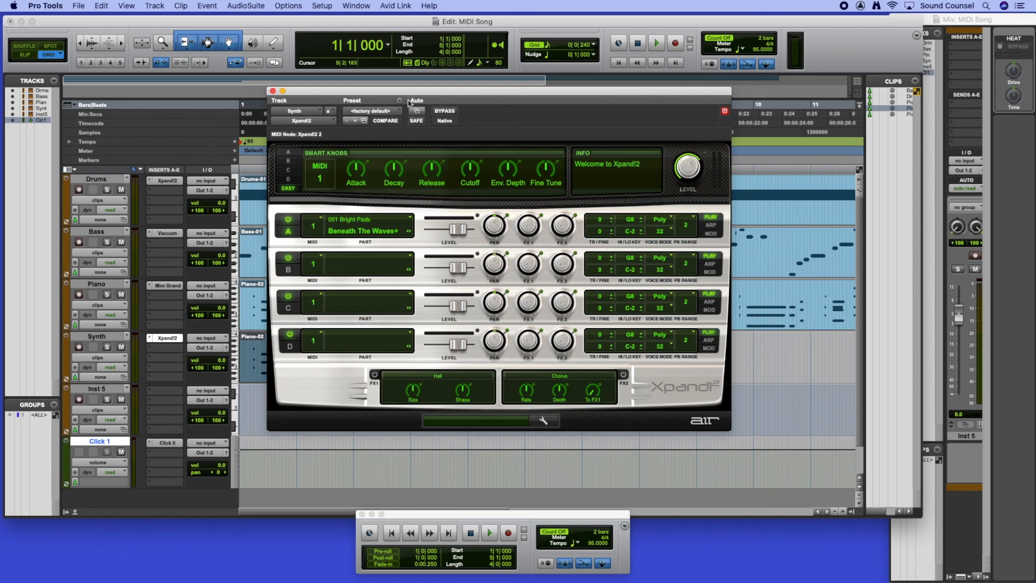
pyautogui.click(375, 236)
pyautogui.moveTo(366, 315)
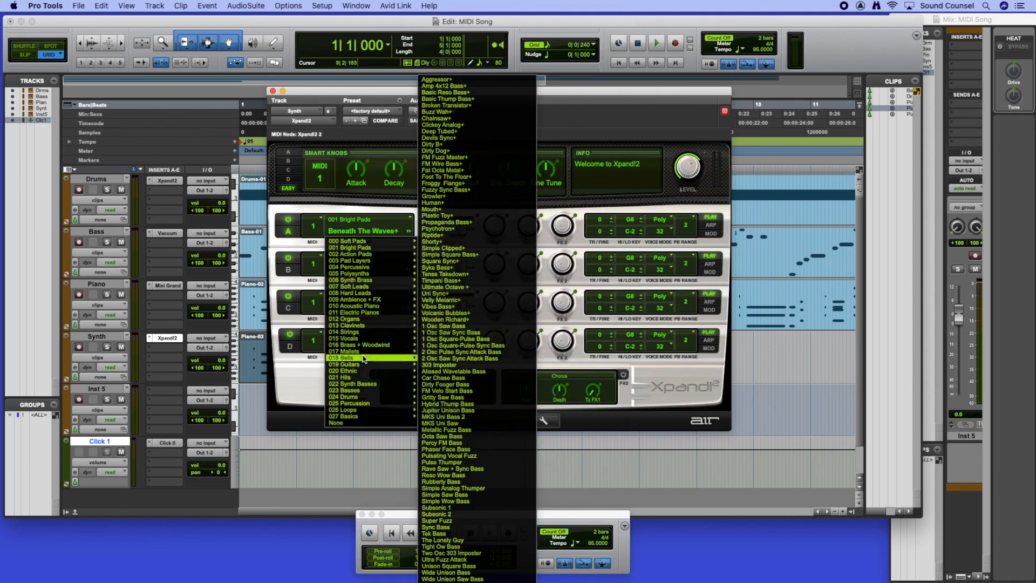
pyautogui.moveTo(367, 280)
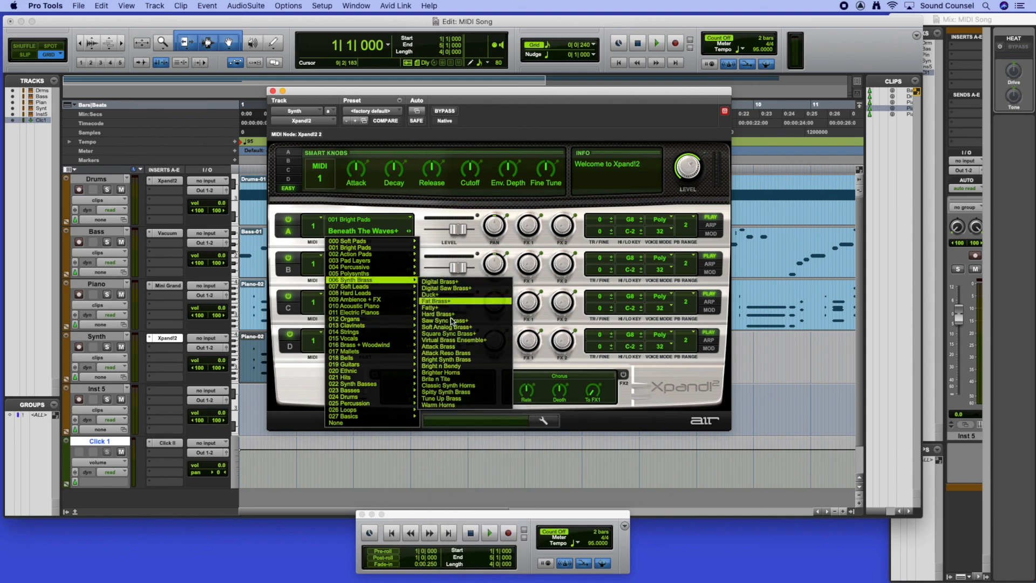
pyautogui.click(455, 386)
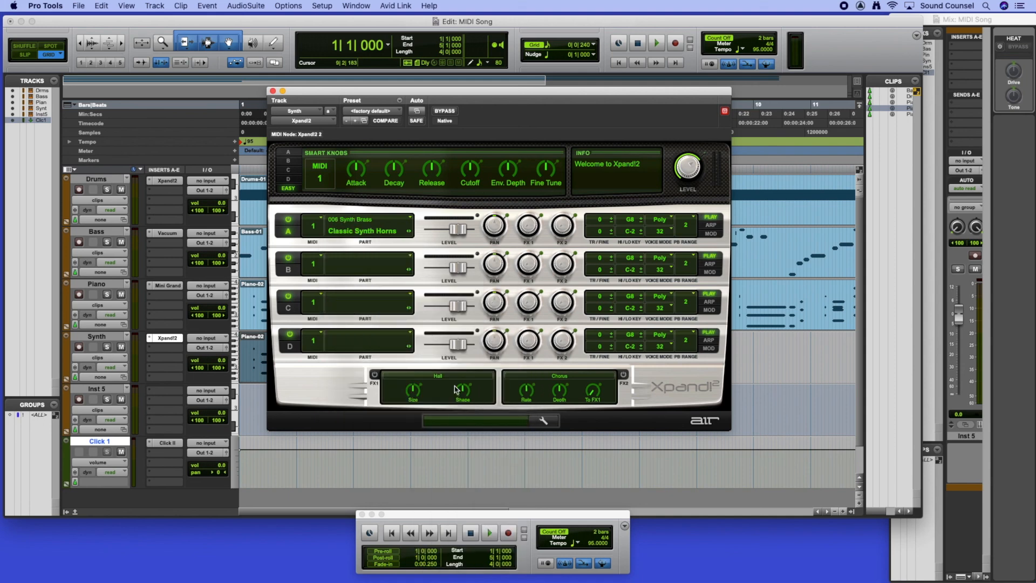
pyautogui.click(274, 92)
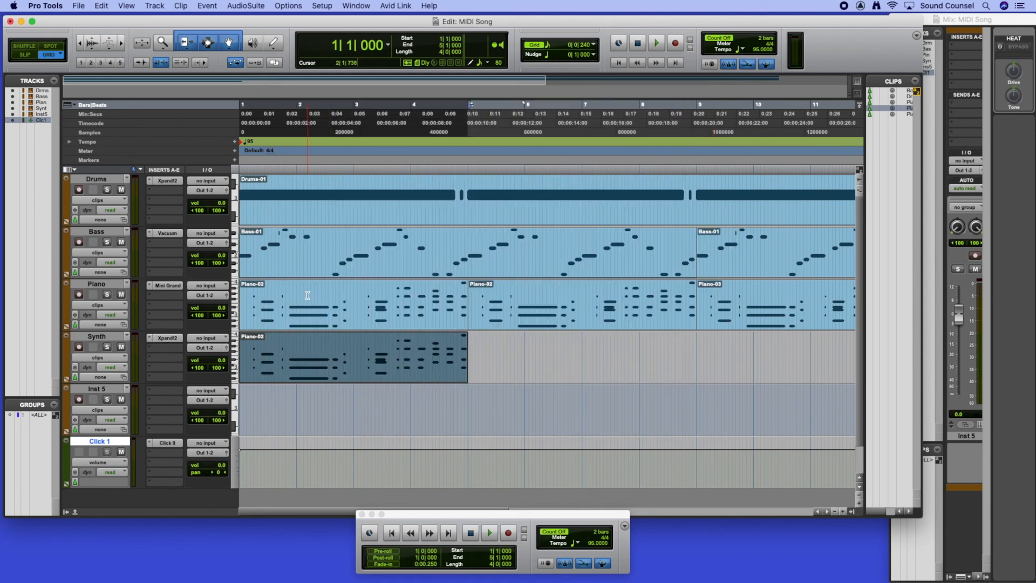
pyautogui.press('space')
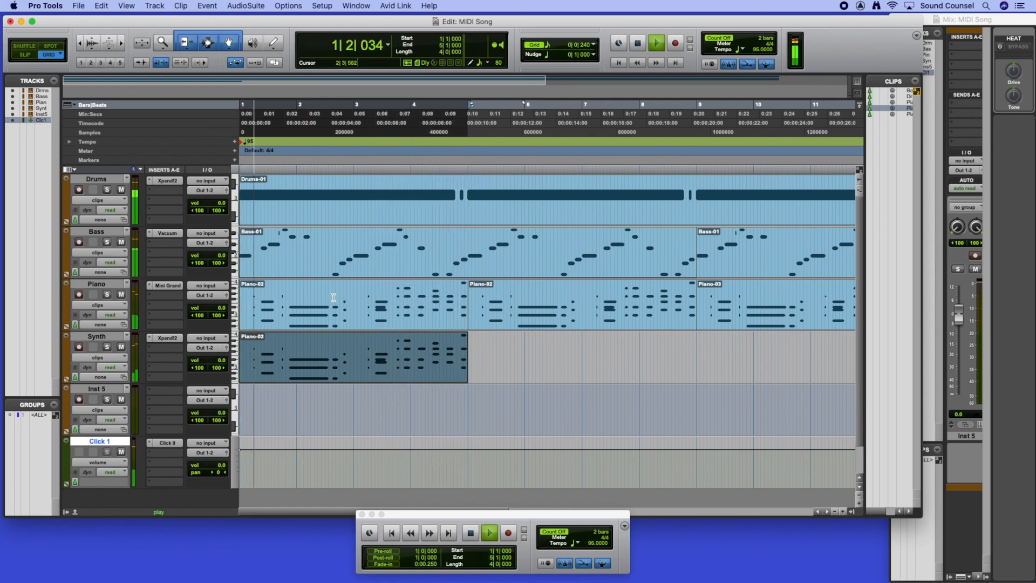
pyautogui.press('space')
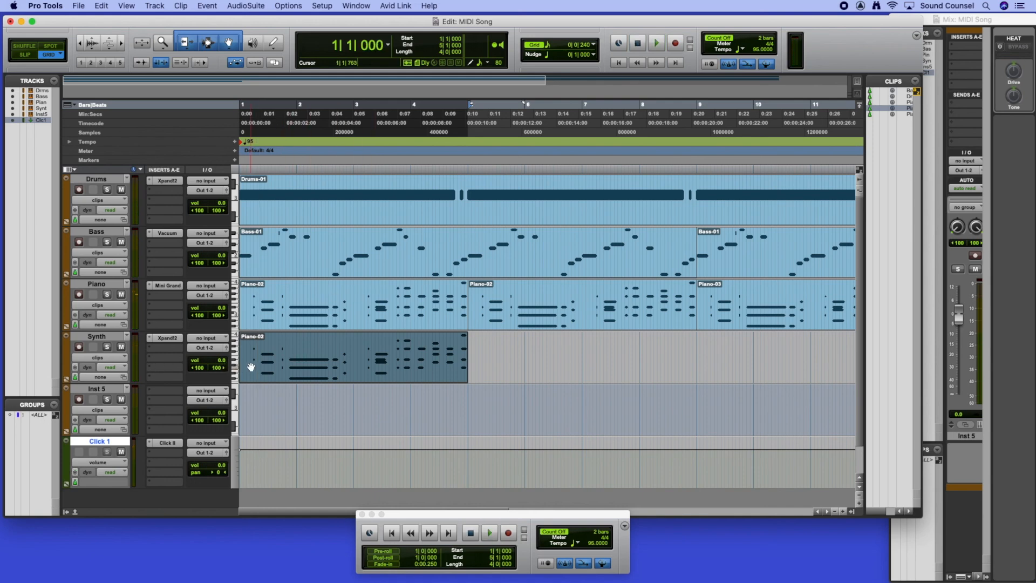
# Step: Delete the Piano clip in bars 1–4, and split the Bass clip at bar 5 to remove its section up to bar 9
pyautogui.click(354, 322)
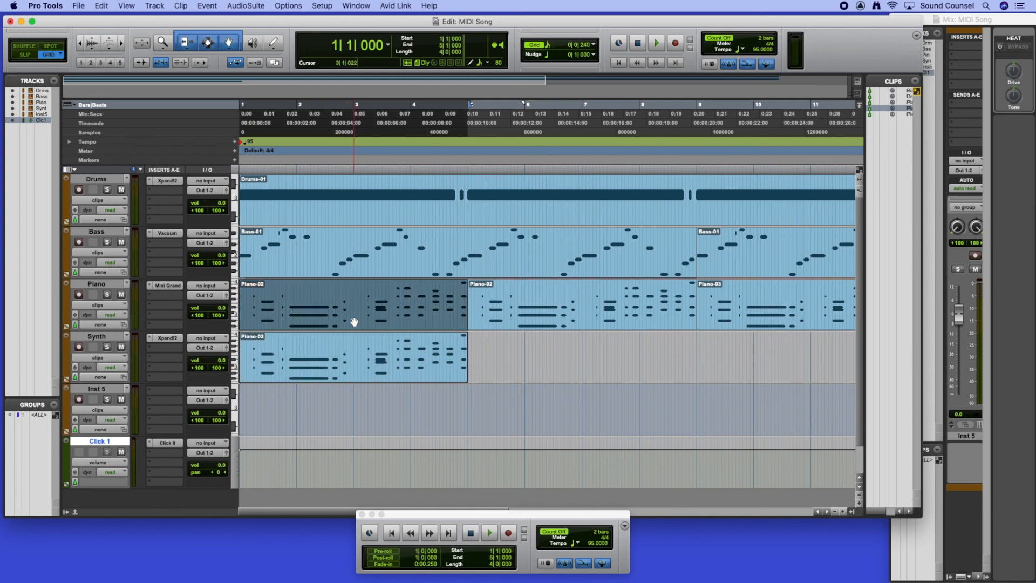
pyautogui.press('Delete')
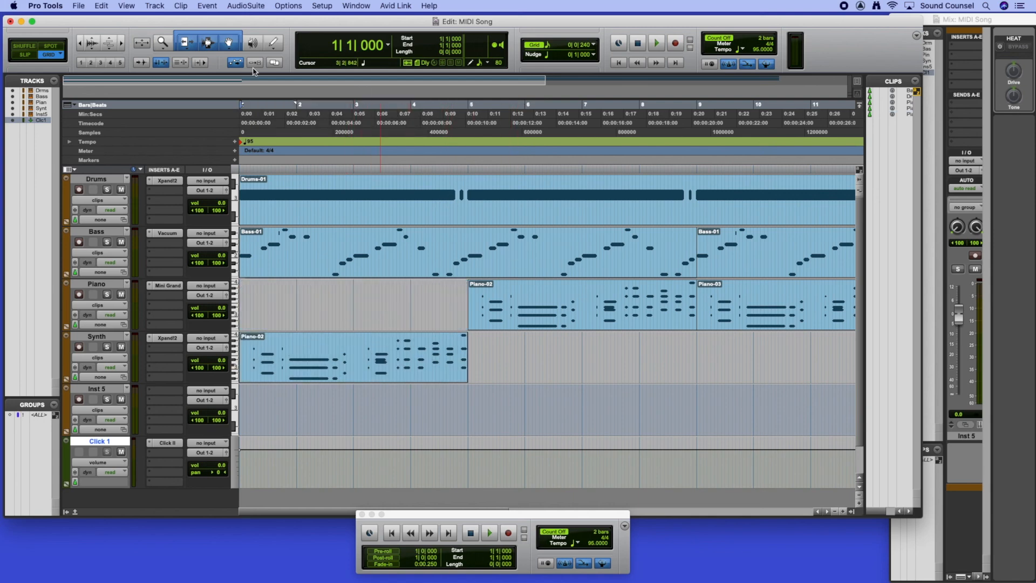
pyautogui.click(469, 246)
pyautogui.press('super+e')
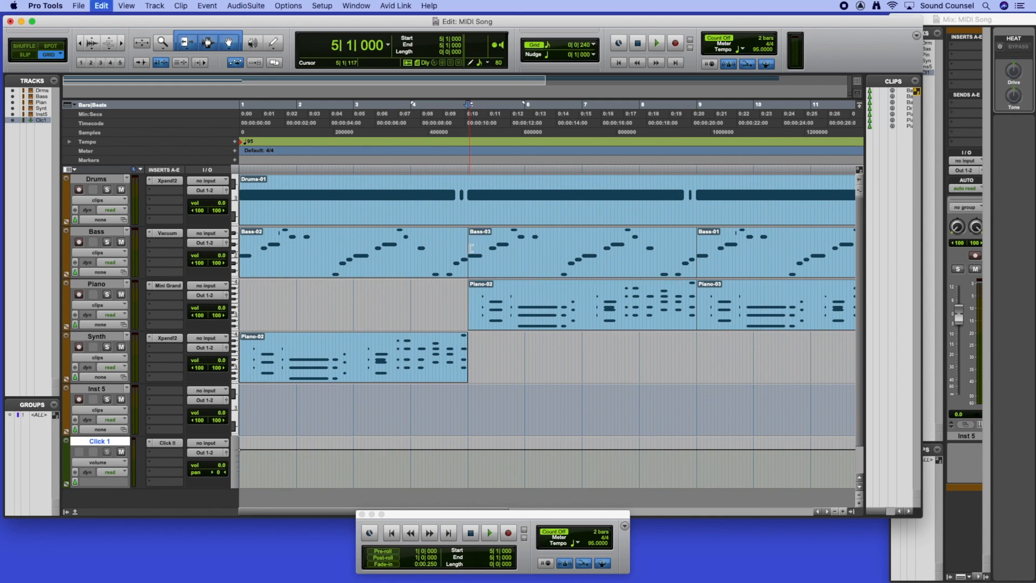
pyautogui.click(541, 261)
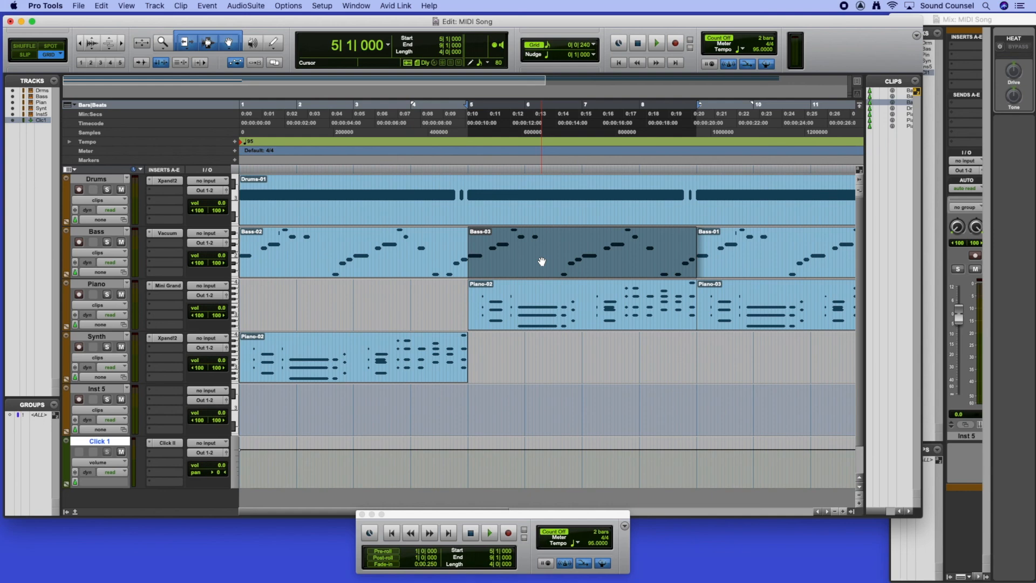
pyautogui.press('Delete')
# Step: Play the arrangement from the start and, during playback, copy the Synth track's clip to bar 9
pyautogui.press('Return')
pyautogui.press('space')
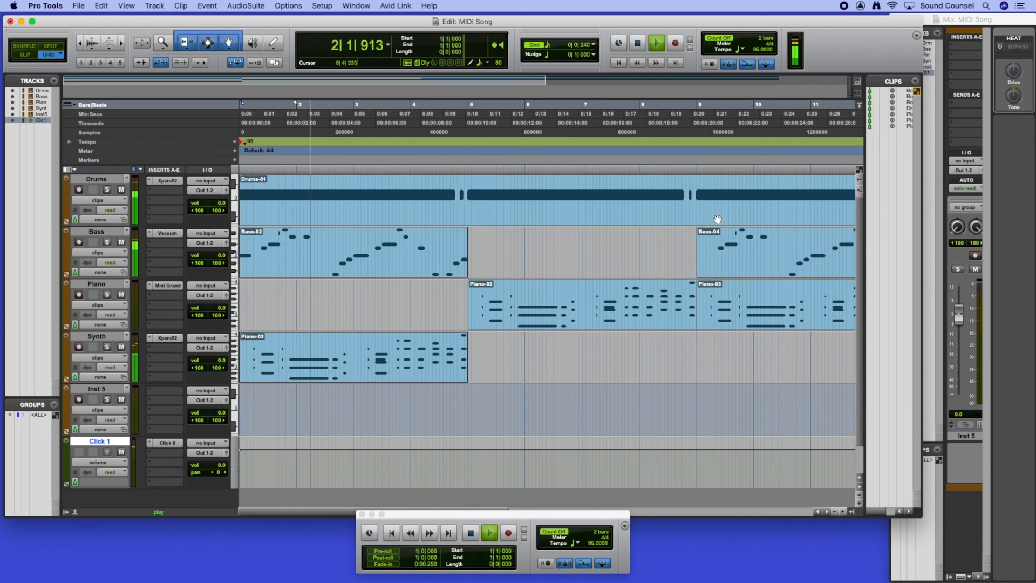
pyautogui.click(362, 374)
pyautogui.moveTo(362, 374); pyautogui.dragTo(814, 353)
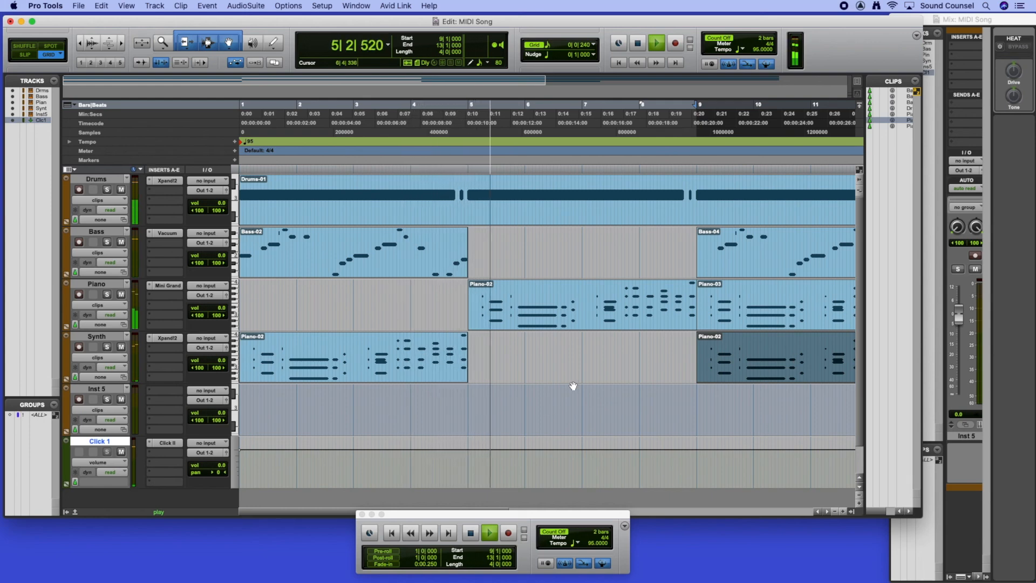
pyautogui.hscroll(5, 610, 374)
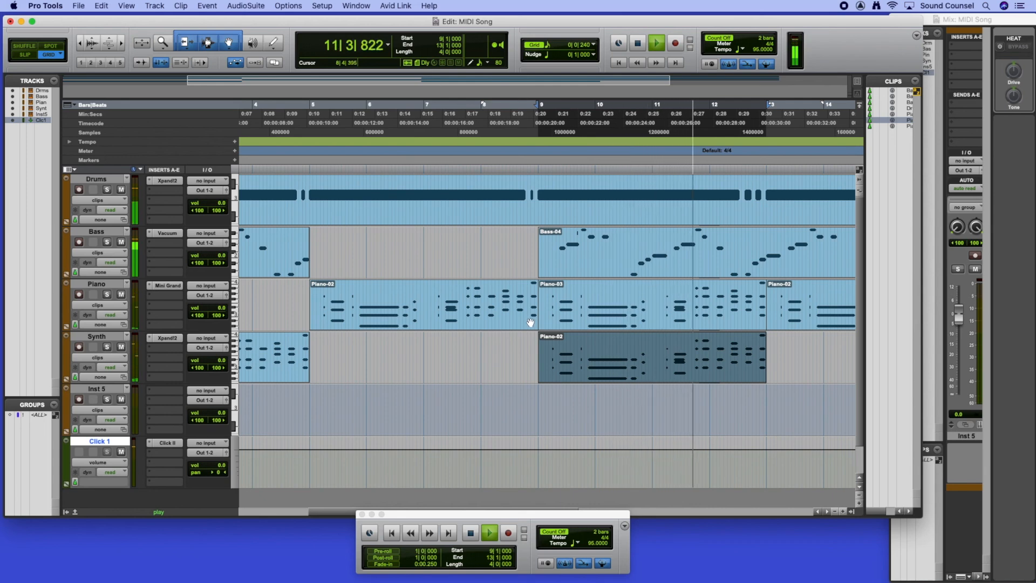
pyautogui.press('space')
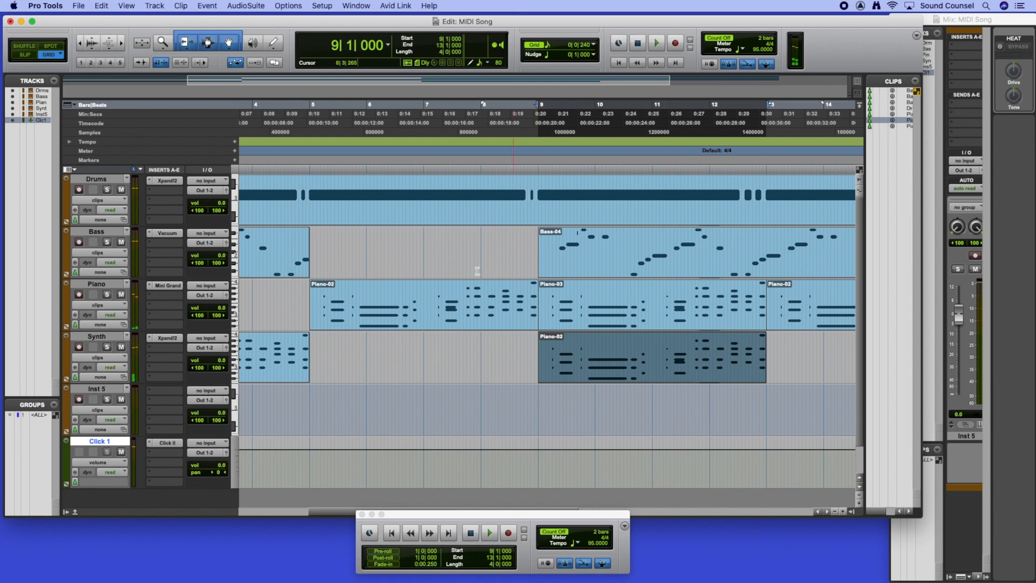
# Step: Change the song's starting tempo to 105 BPM, play from bar 9 to hear it and return to the start
pyautogui.hscroll(-5, 324, 241)
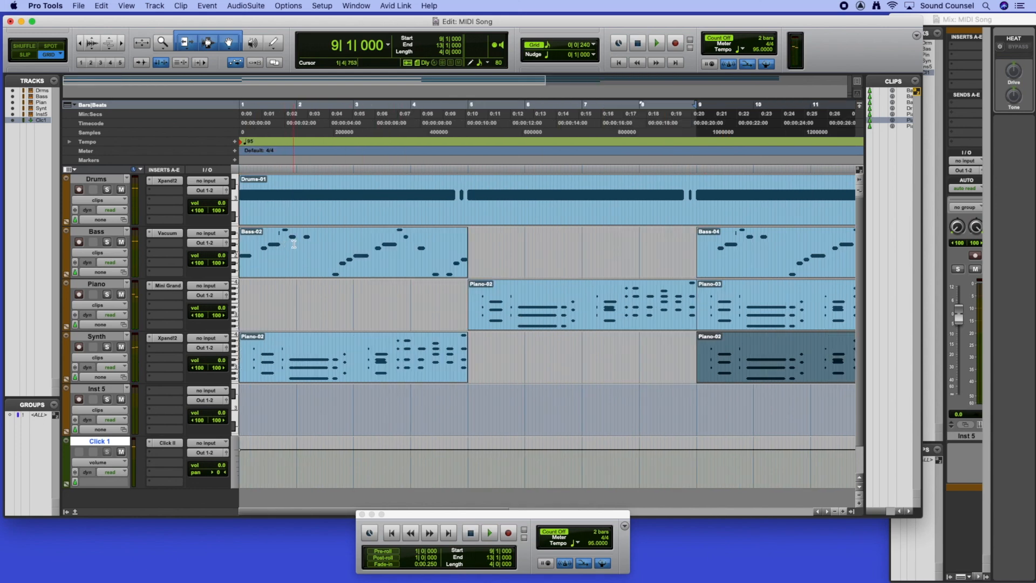
pyautogui.doubleClick(242, 143)
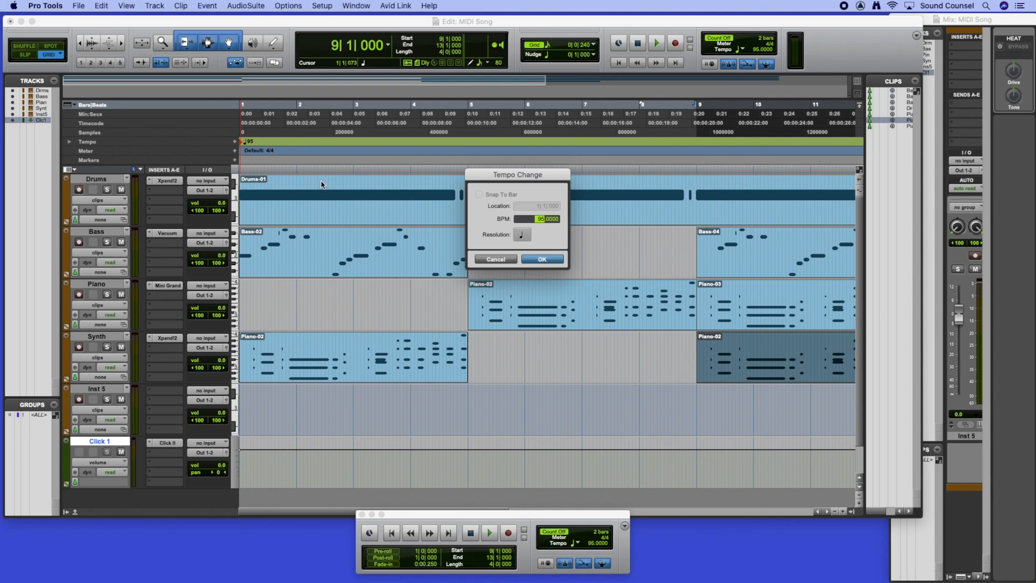
pyautogui.press('Return')
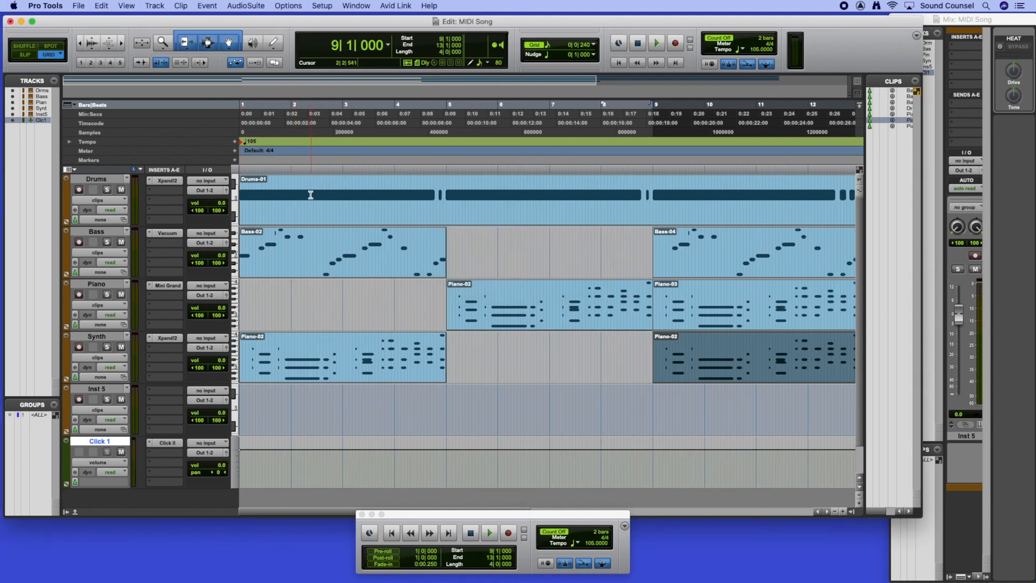
pyautogui.press('space')
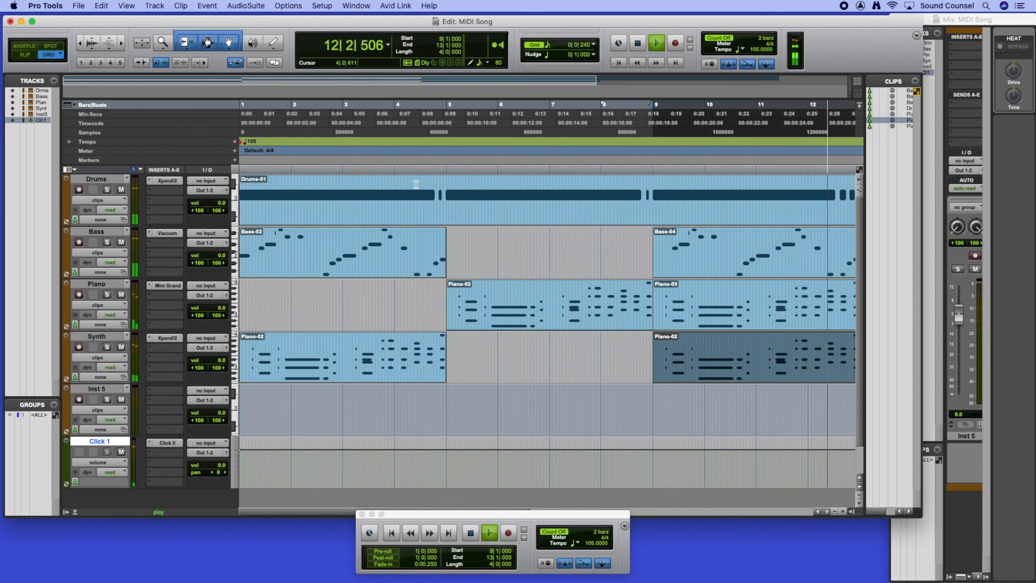
pyautogui.press('space')
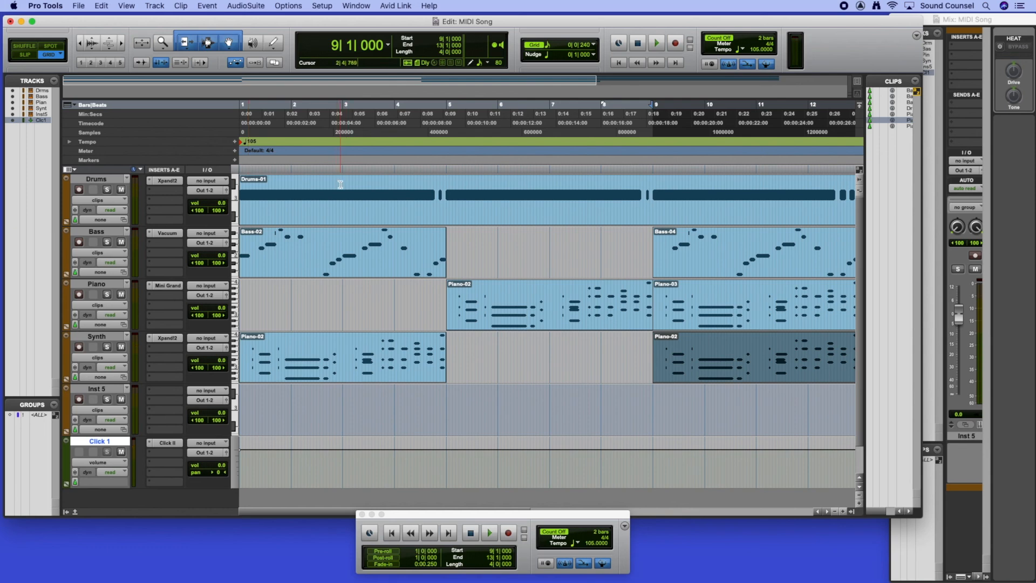
pyautogui.click(619, 63)
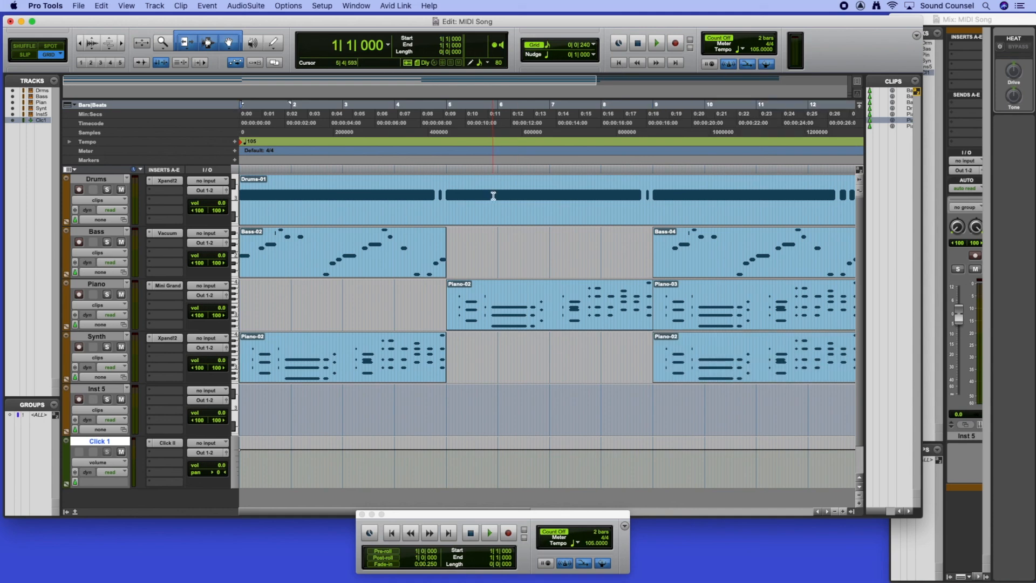